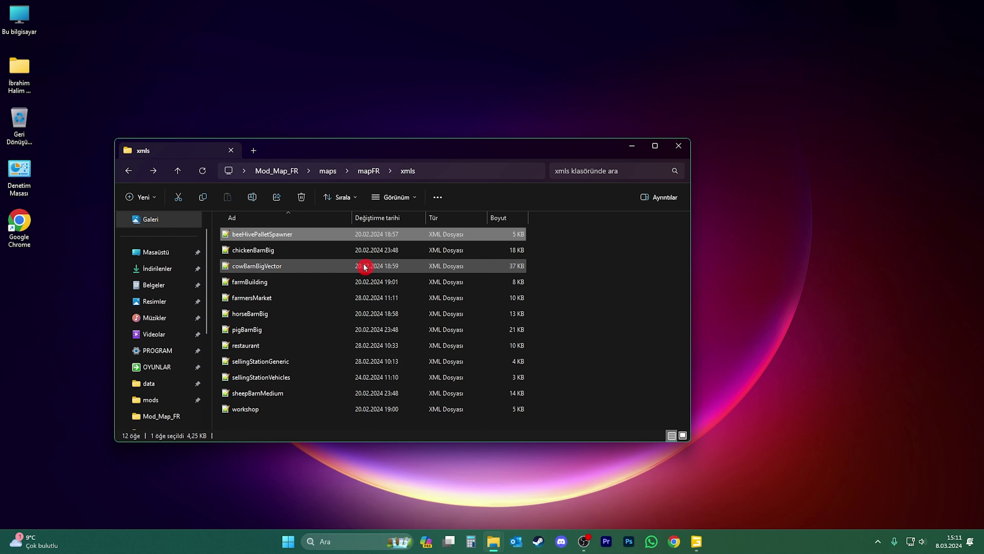
Open the beeHivePalletSpawner i3d file from the mapFR/3d/beeHivePalletSpawner folder in GIANTS Editor
key("BackSpace")
key("BackSpace")
left_click(314, 307)
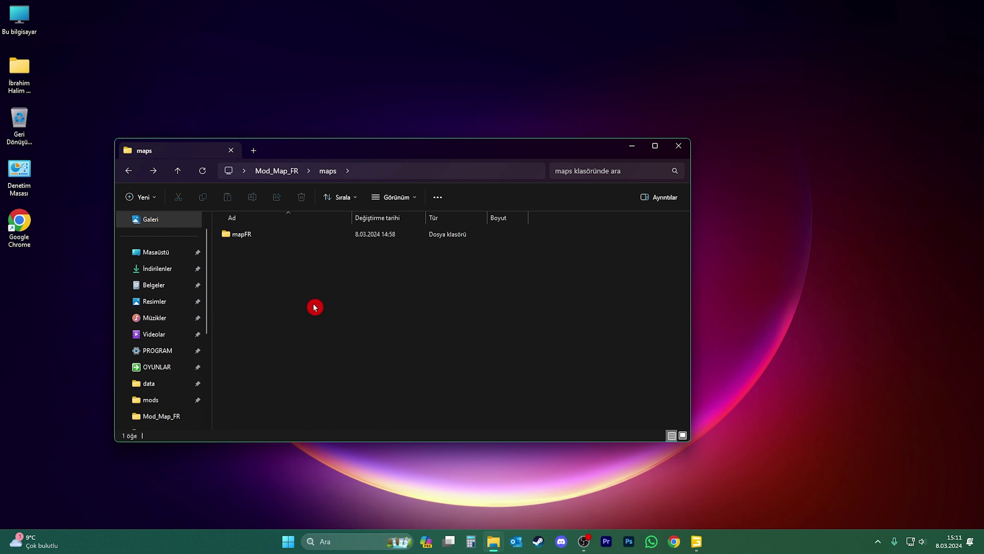
left_click(273, 231)
left_click(655, 146)
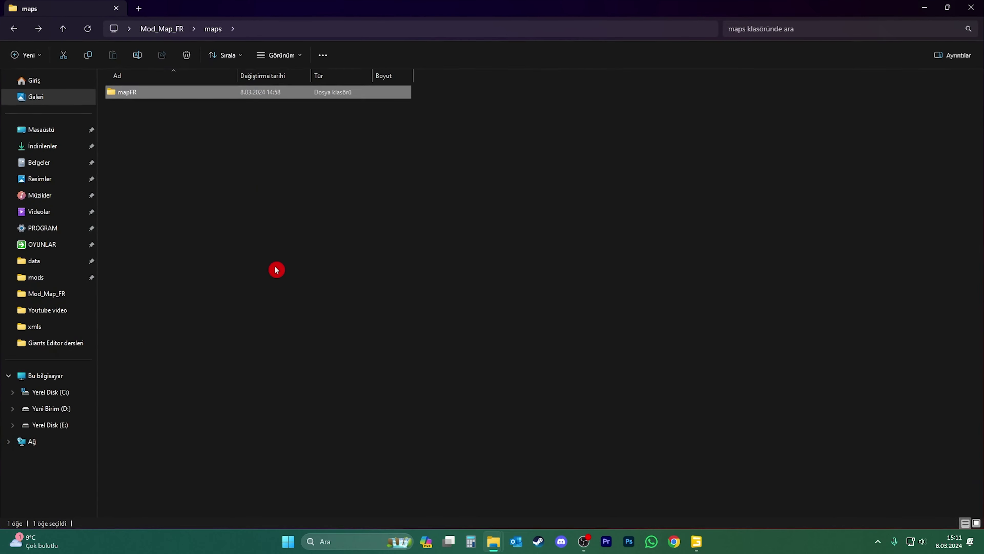
double_click(191, 89)
double_click(145, 93)
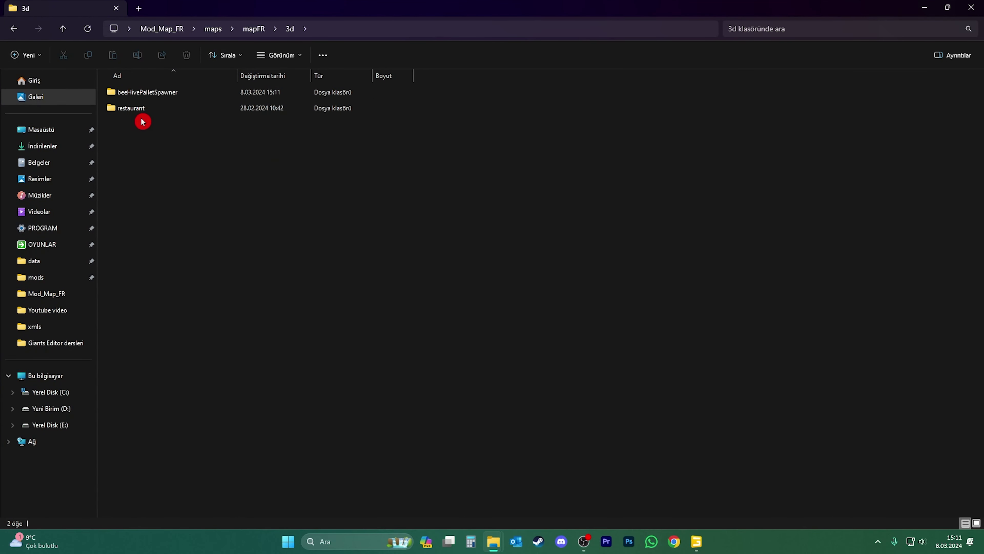
double_click(149, 93)
left_click(157, 93)
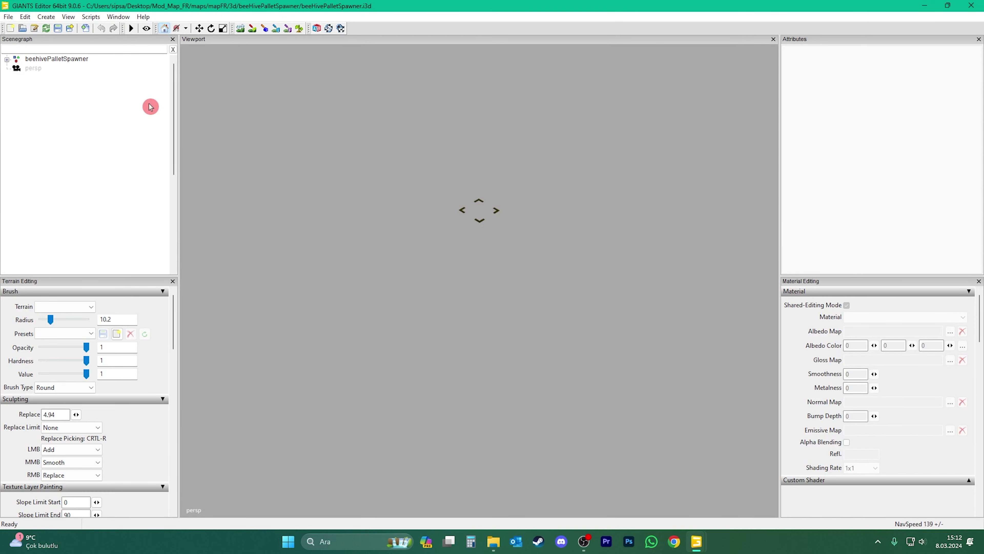
Try stretching the beehivePalletSpawner object along Z to a scale of about 3.645, and undo the stretch
left_click(78, 64)
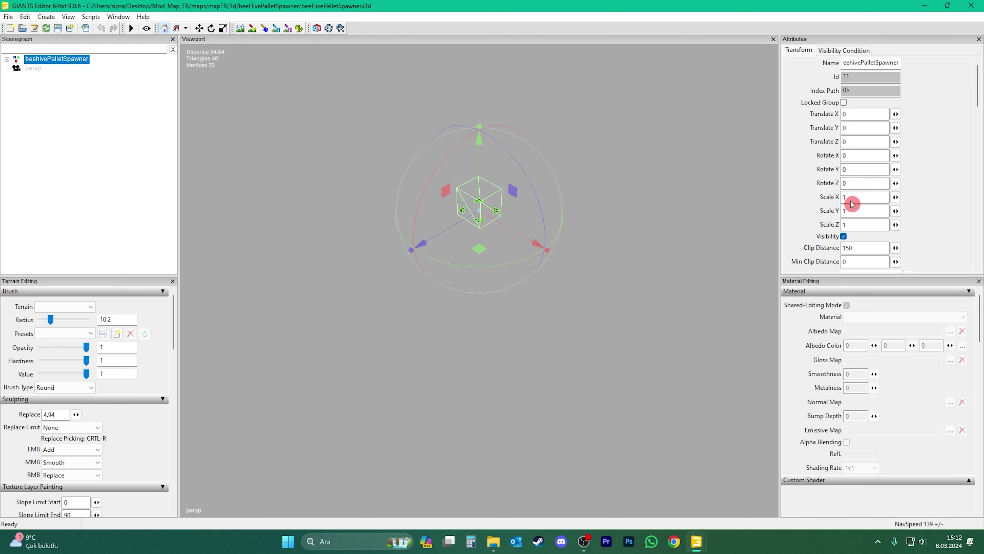
left_click_drag(521, 313, 479, 304, "alt")
scroll(537, 276, "up", 5)
scroll(479, 303, "down", 3)
left_click_drag(360, 262, 215, 296)
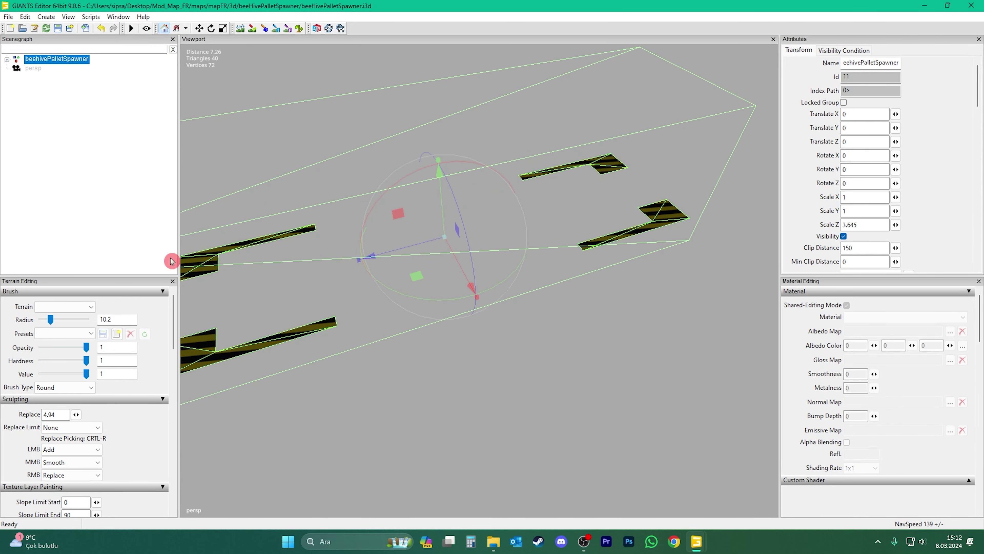
key("ctrl+z")
left_click(106, 193)
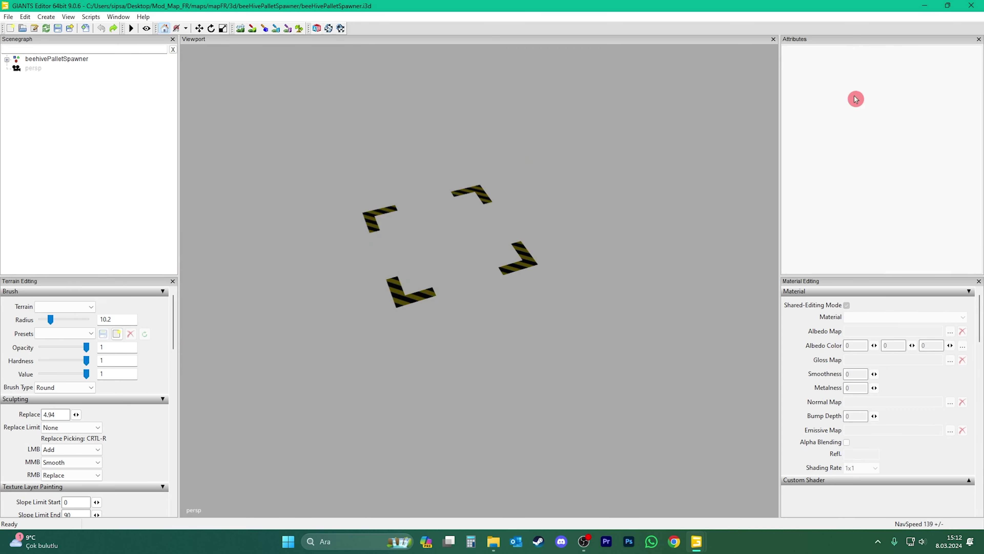
Switch back to the GIANTS Editor window with the map.i3d scene
left_click(931, 6)
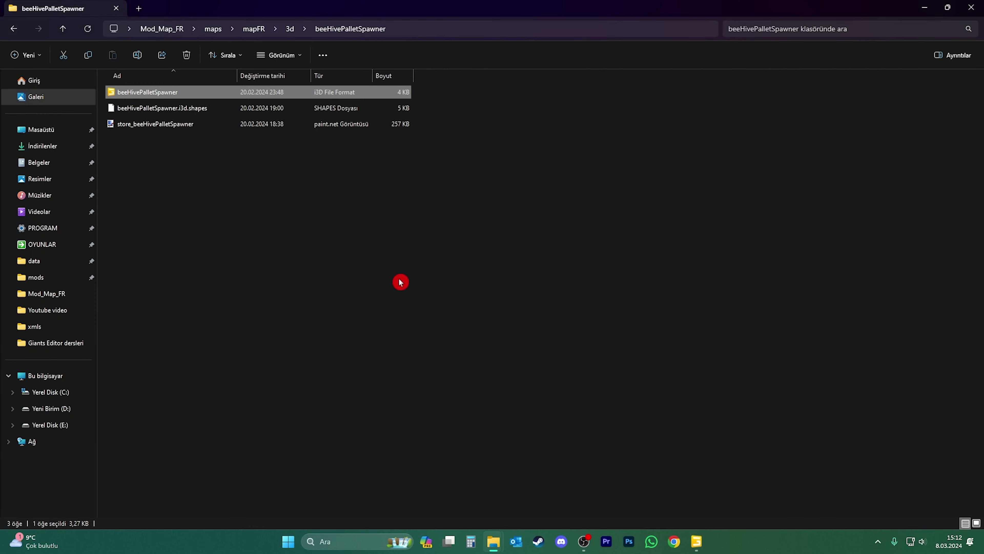
left_click(925, 7)
mouse_move(697, 534)
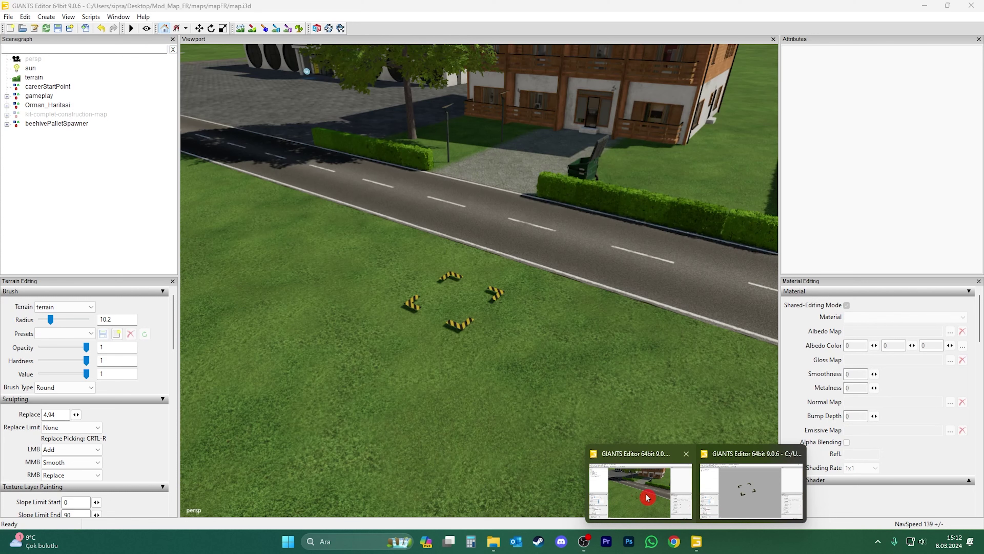
left_click(655, 495)
Duplicate warningStripesanimal from gameplay's triggerMarkers group and place the copy on the grass beside the road, near the small beehive spawner
scroll(365, 283, "down", 5)
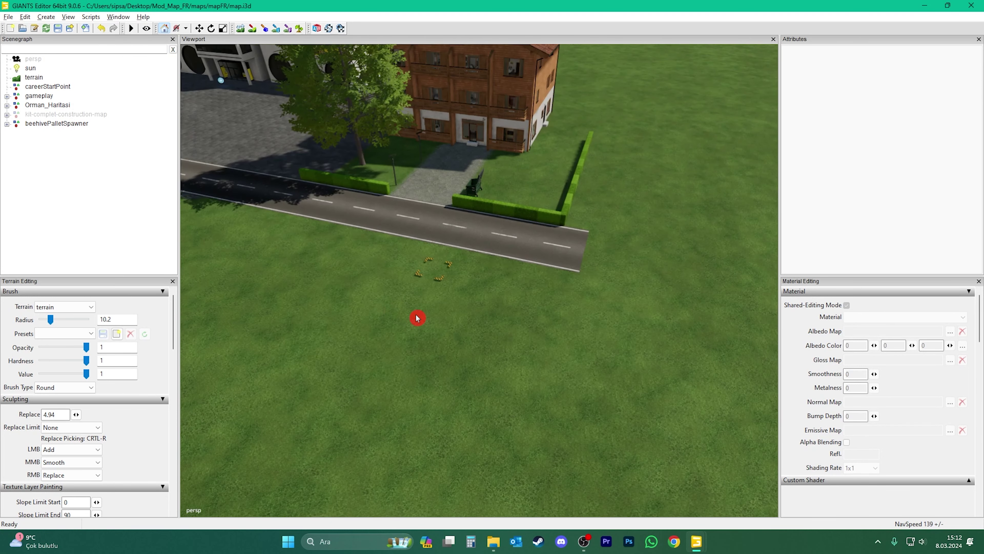
left_click_drag(417, 318, 44, 167, "alt")
left_click(7, 96)
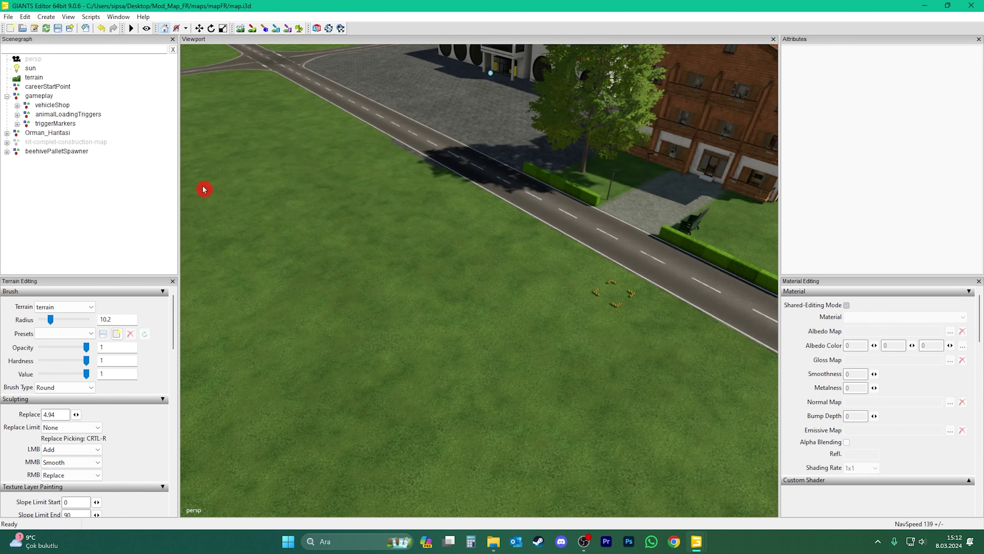
left_click_drag(204, 189, 147, 254, "alt")
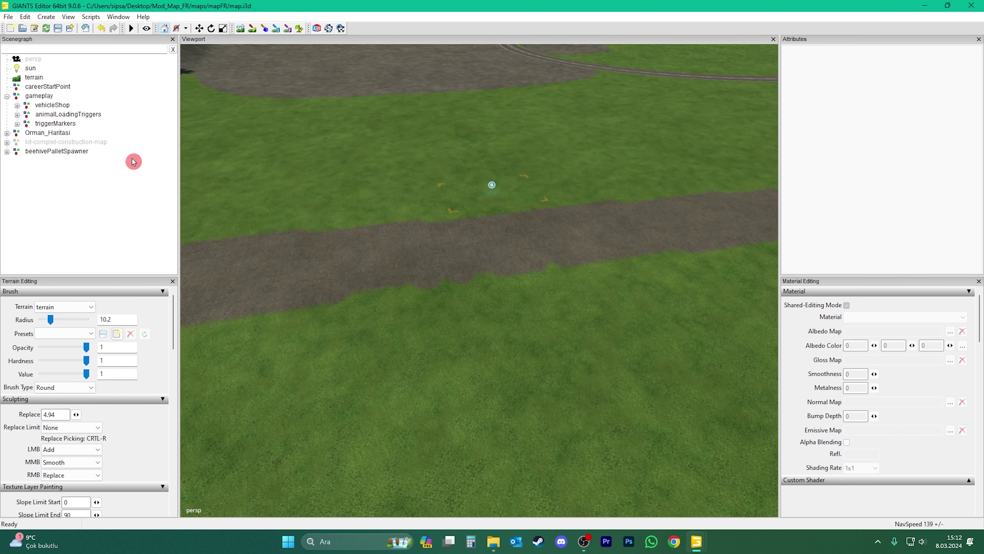
left_click(17, 124)
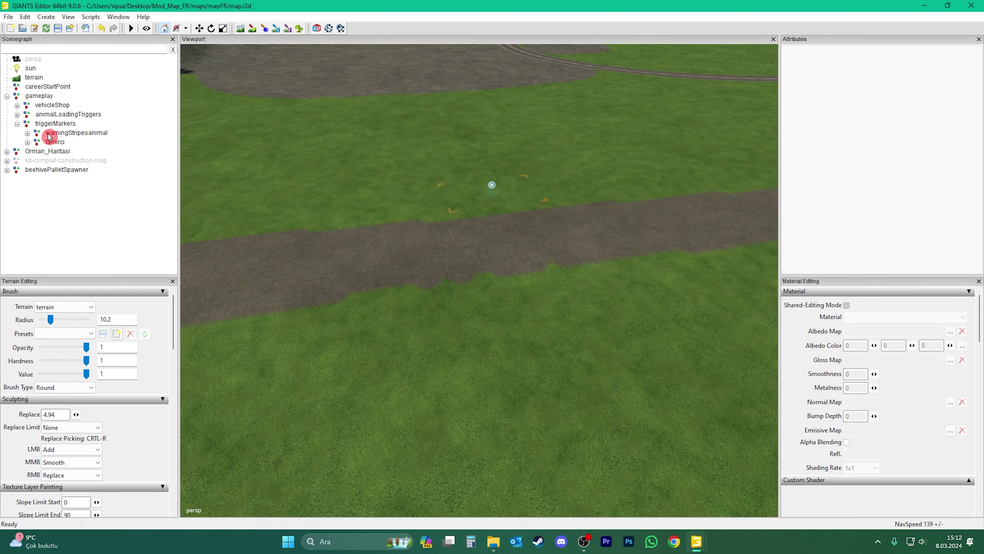
left_click(60, 136)
left_click(503, 194)
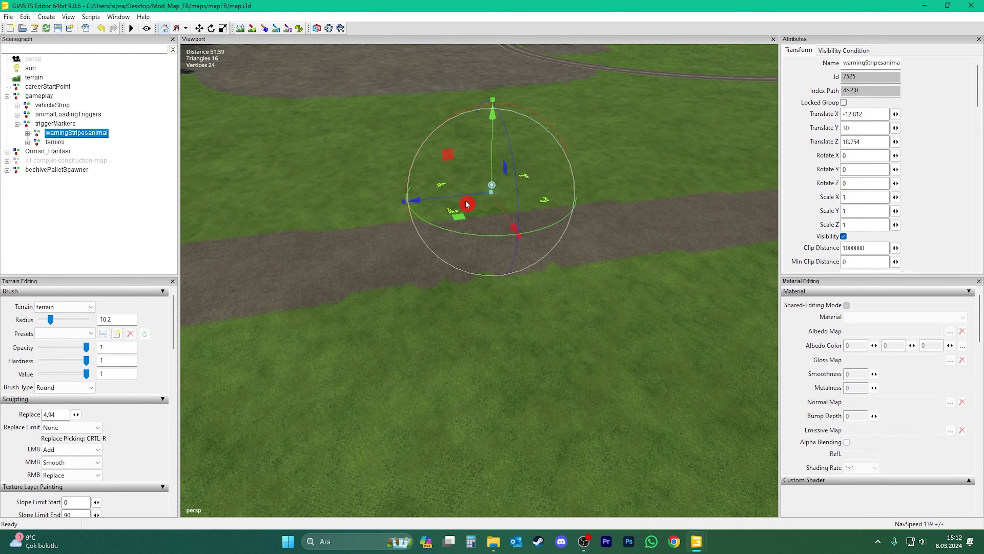
right_click_drag(416, 253, 504, 287)
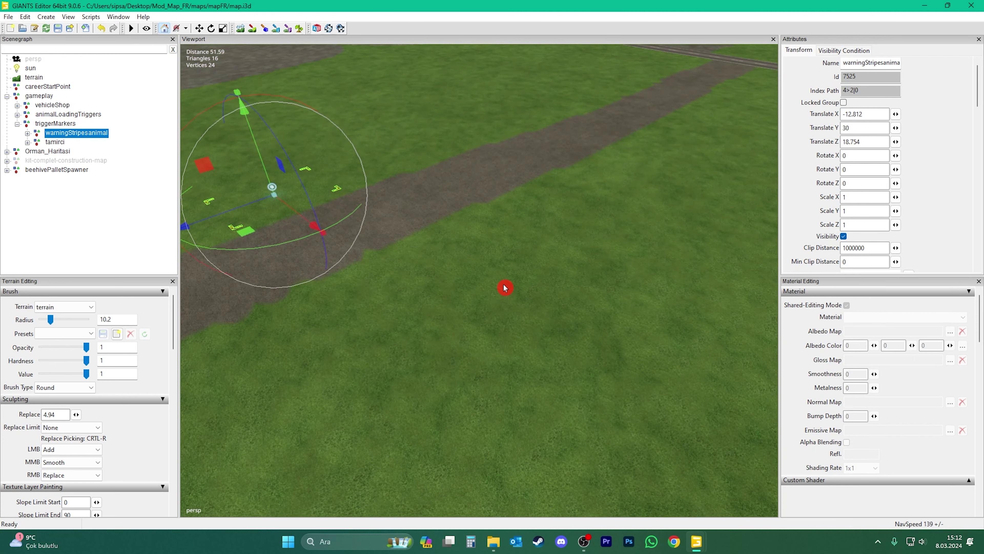
key("ctrl+d")
right_click_drag(431, 313, 658, 326)
mouse_move(532, 341)
right_mouse_down()
mouse_move(550, 326)
mouse_move(459, 352)
mouse_move(507, 384)
mouse_move(519, 374)
right_mouse_up()
key("ctrl+b")
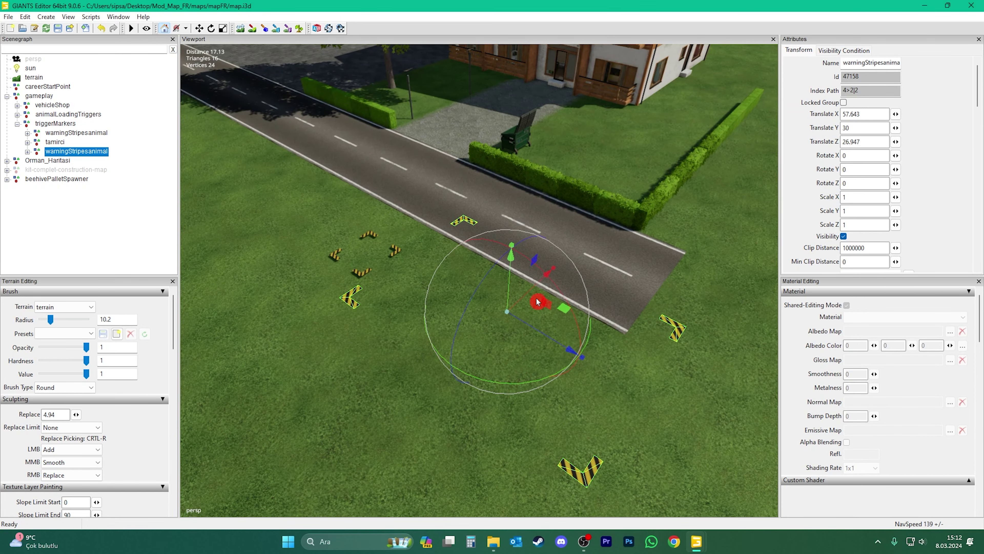
Shift the copied warning stripes along X and Z to about X 55.65 and Z 23.926
left_click_drag(531, 300, 497, 333)
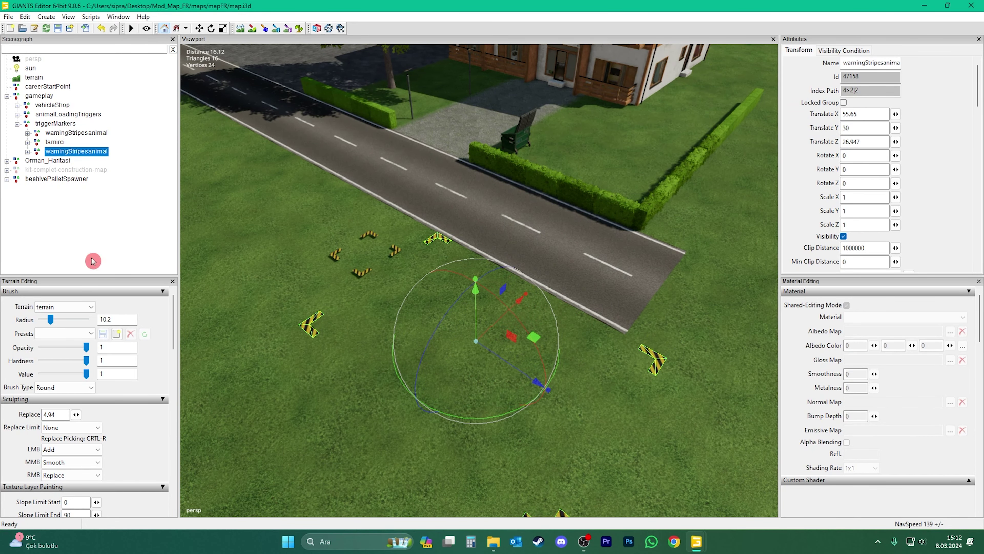
left_click(58, 179)
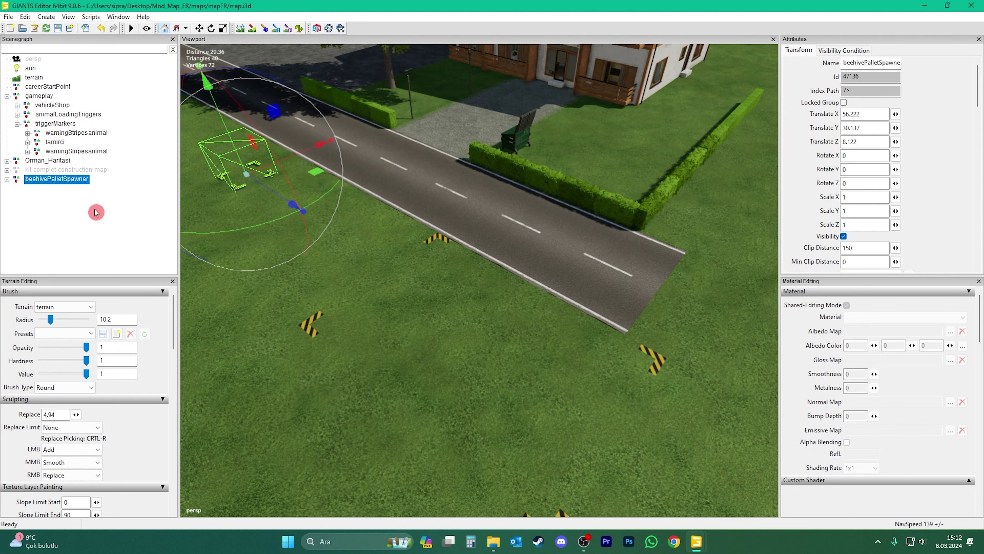
left_click(77, 151)
scroll(501, 403, "up", 3)
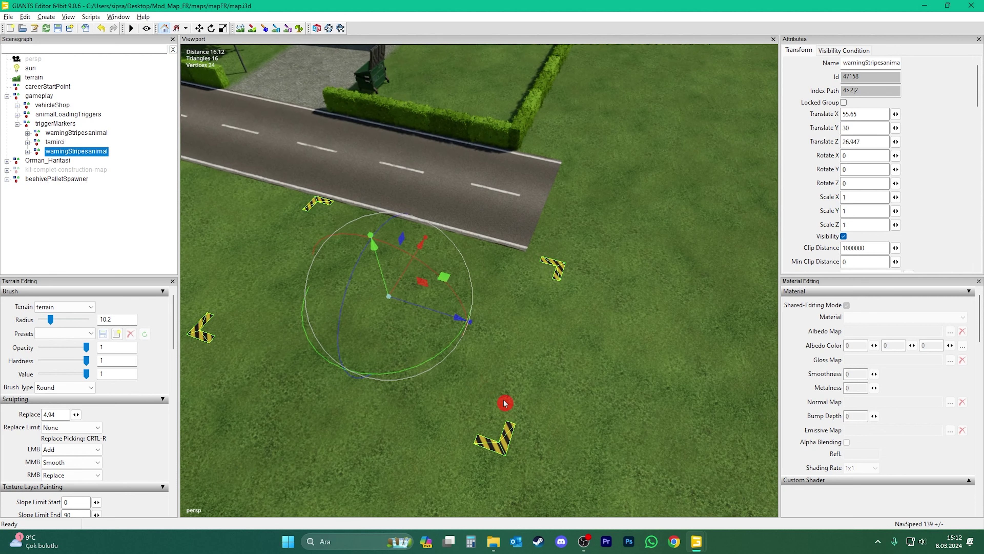
left_click_drag(464, 314, 407, 297)
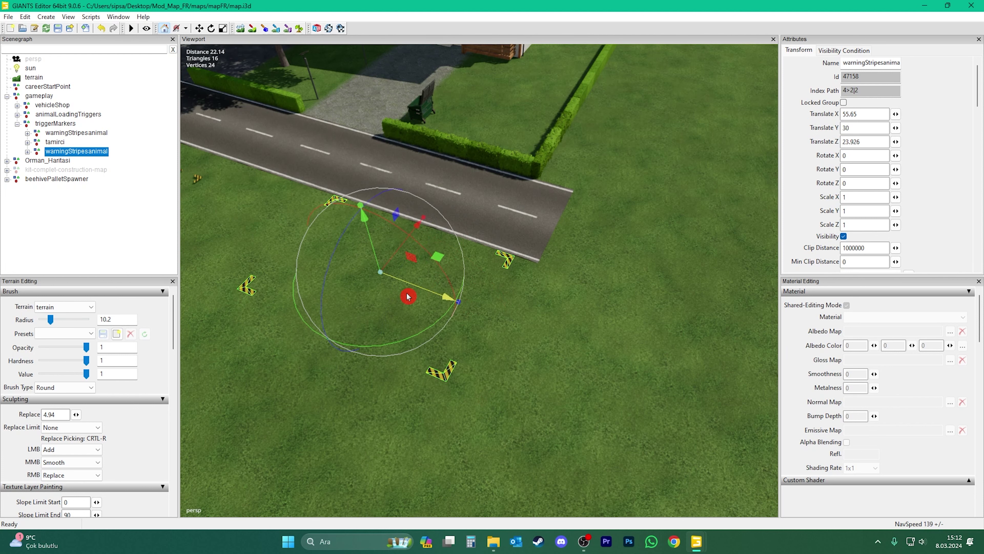
Rename the copied warning stripes as "ari spawn"
double_click(873, 62)
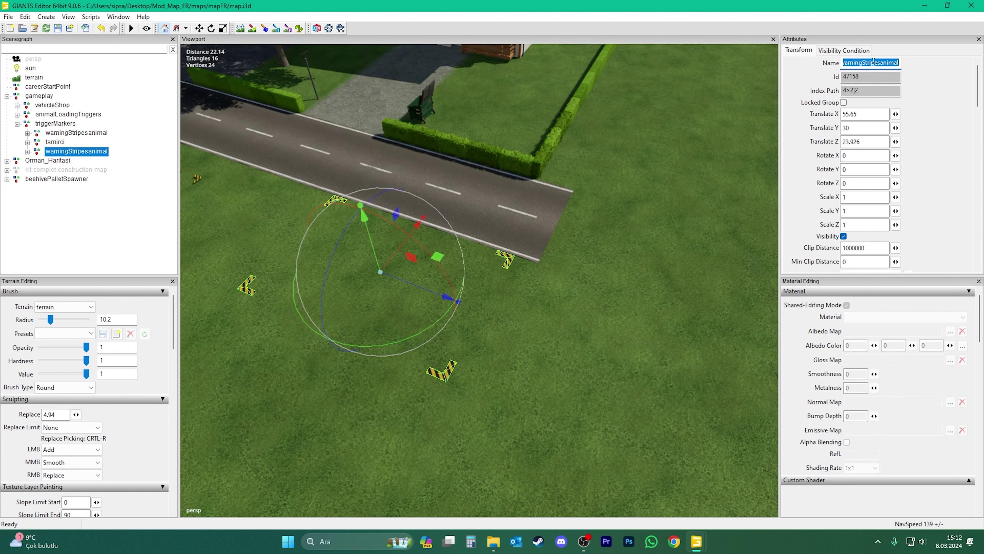
type("ari spawn")
key("Return")
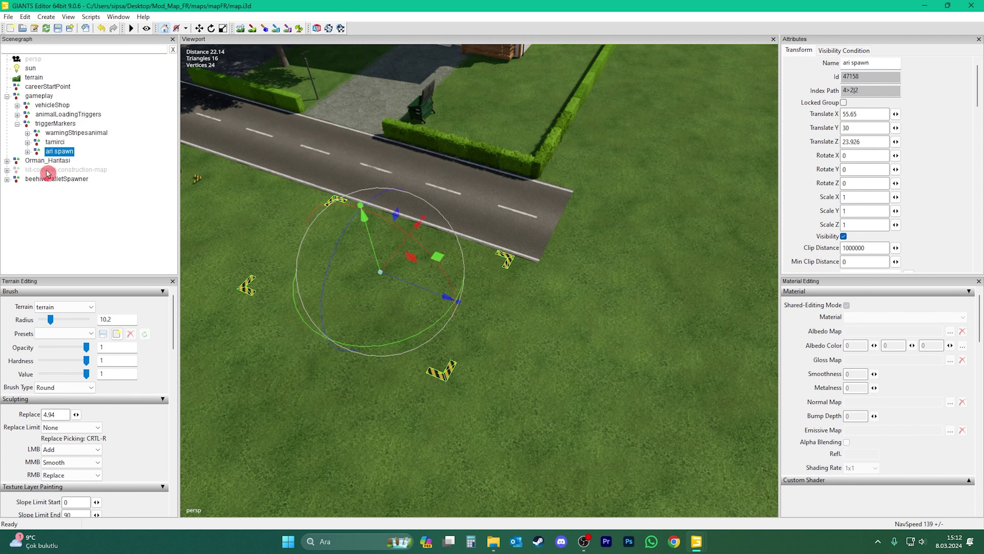
Expand the beehivePalletSpawner group and raise its infoTrigger to about 2.908 on Y
left_click(84, 224)
mouse_move(444, 313)
left_mouse_down("alt")
mouse_move(456, 346)
mouse_move(352, 286)
mouse_move(453, 297)
mouse_move(457, 318)
mouse_move(439, 306)
left_mouse_up("alt")
scroll(453, 296, "up", 3)
scroll(453, 297, "down", 4)
left_click(51, 181)
scroll(440, 306, "up", 4)
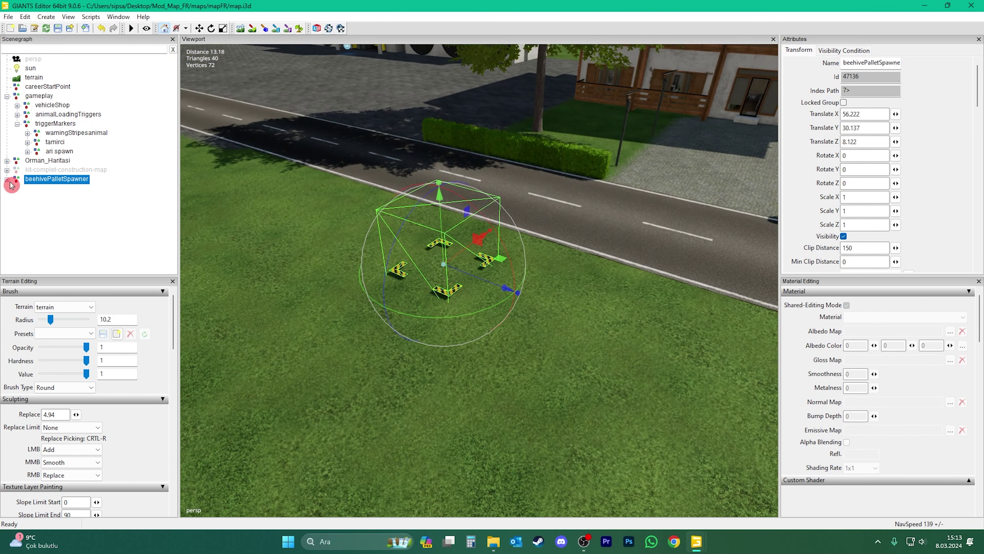
left_click(8, 180)
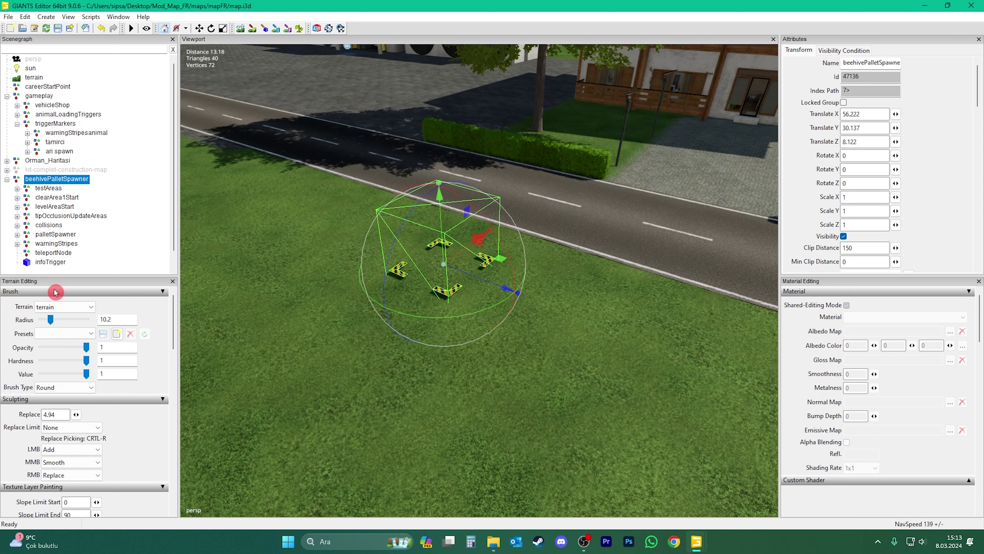
left_click(53, 262)
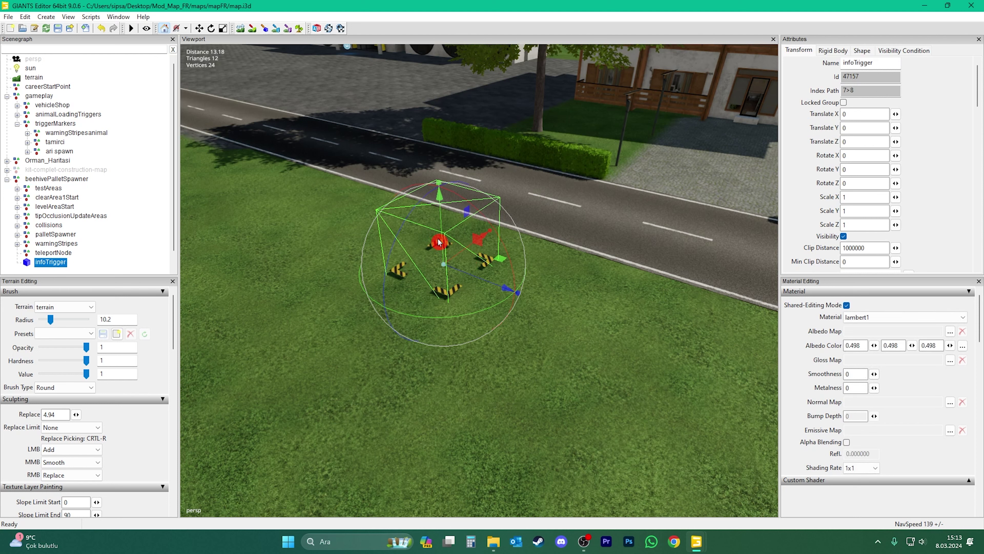
left_click_drag(442, 242, 445, 146)
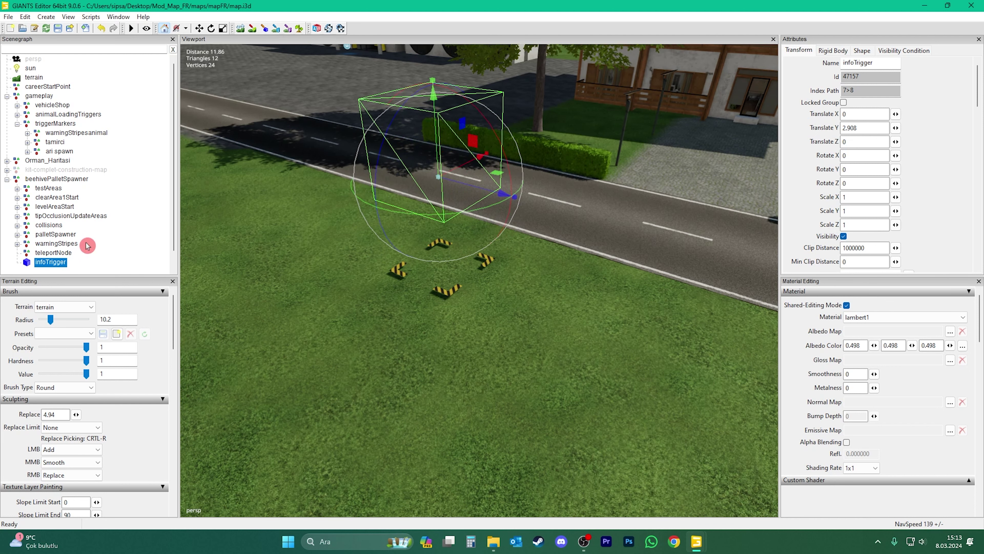
Move infoTrigger out of beehivePalletSpawner to the scene's root level and delete the remaining beehivePalletSpawner group
scroll(87, 245, "down", 1)
left_click_drag(46, 247, 47, 262)
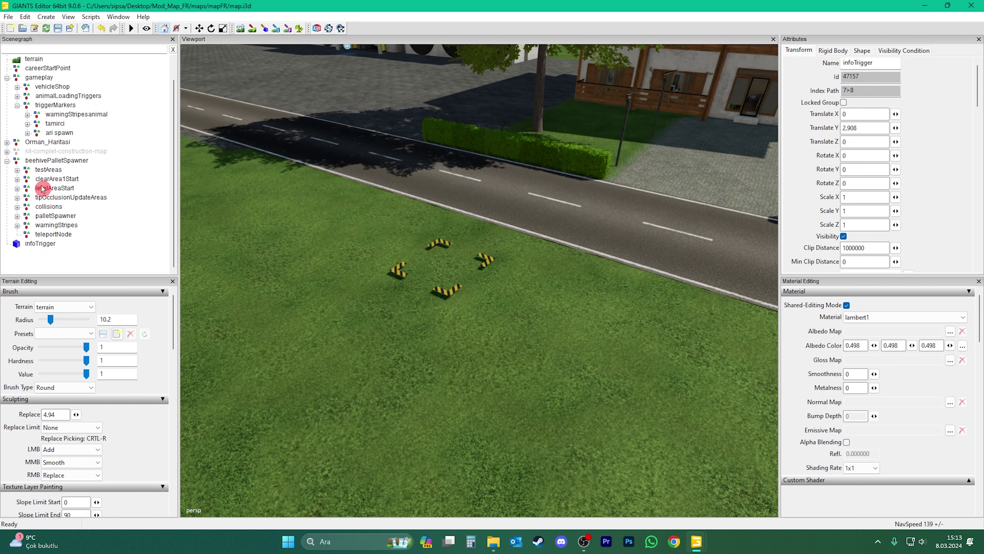
left_click(34, 162)
key("Delete")
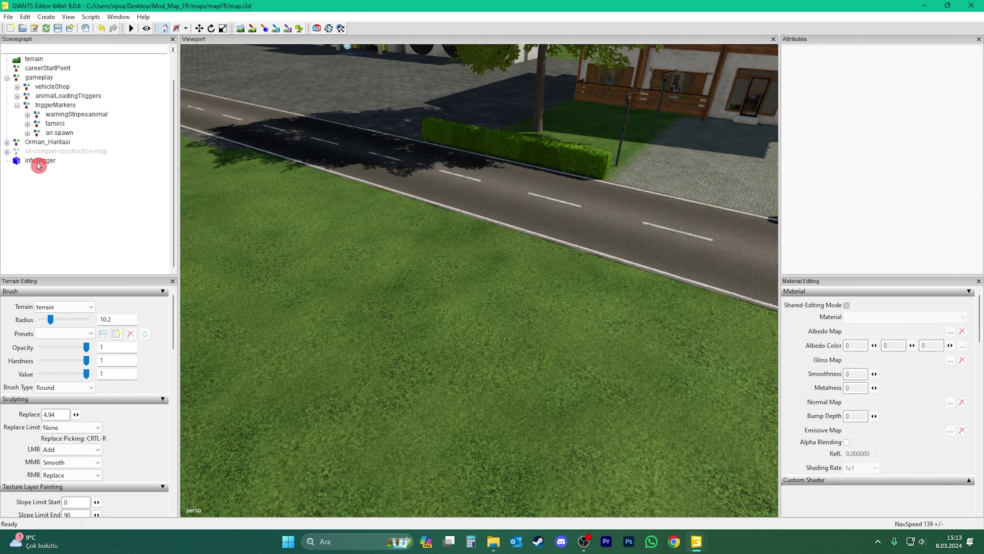
Place infoTrigger on the ground between the four ari spawn stripes, at about X 56.111, Y 30, Z 23.901
left_click(39, 161)
left_click_drag(529, 196, 542, 332, "alt")
scroll(503, 306, "down", 3)
scroll(558, 320, "up", 3)
right_click_drag(567, 309, 541, 329)
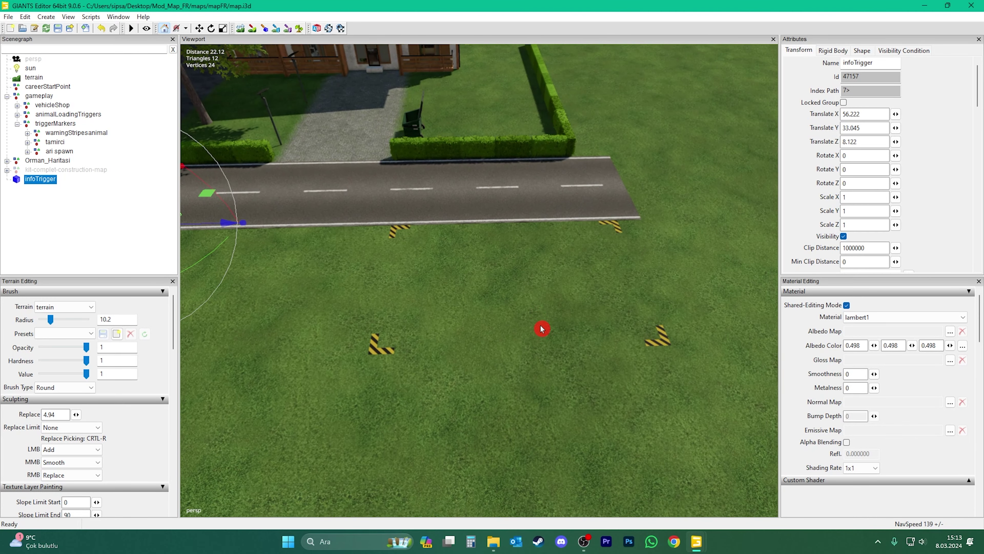
key("ctrl+b")
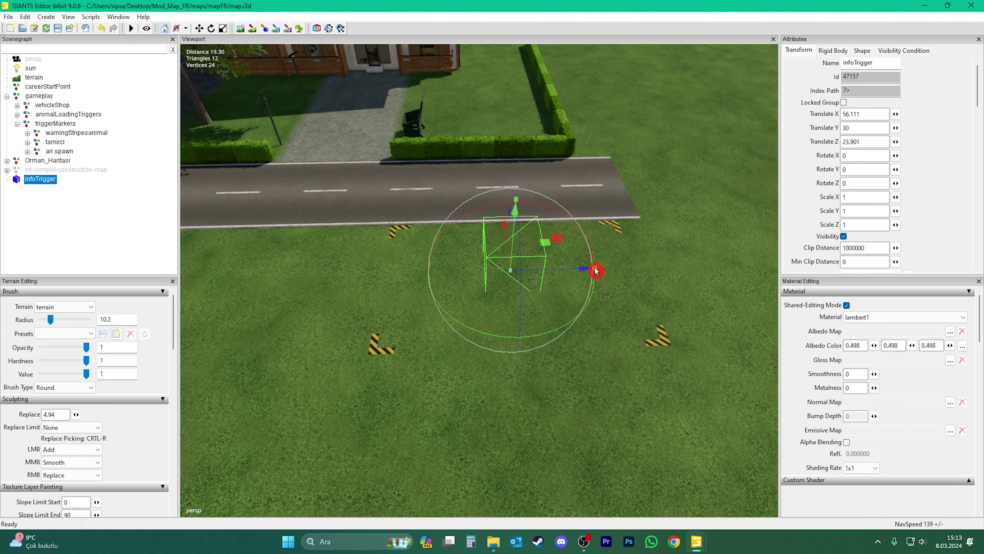
Scale infoTrigger to about 4.232 along Z and 3.233 along X, and shift it to about X 55.414
left_click_drag(596, 271, 634, 273)
right_click_drag(634, 272, 462, 357)
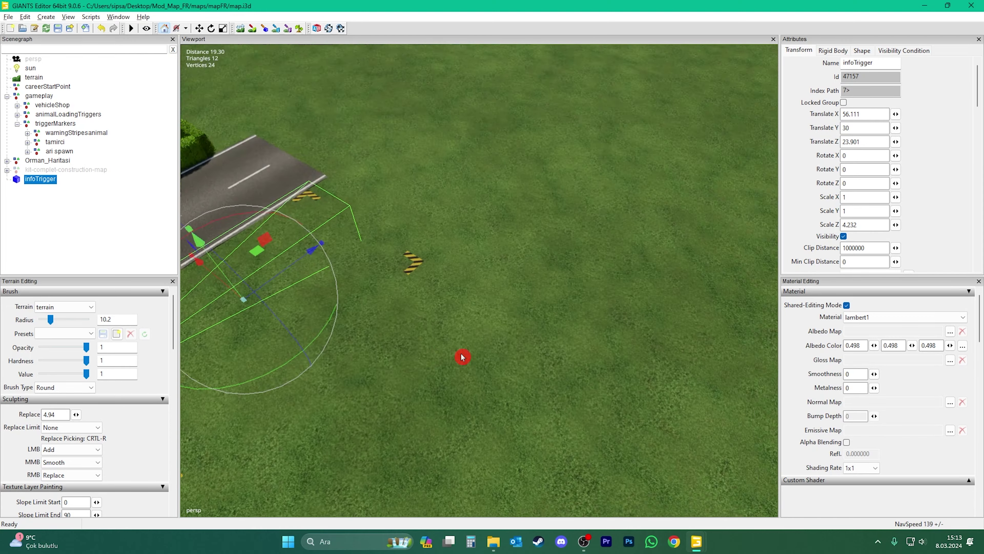
left_click_drag(462, 357, 518, 356, "alt")
middle_click_drag(519, 356, 531, 373, "alt")
scroll(531, 362, "down", 4)
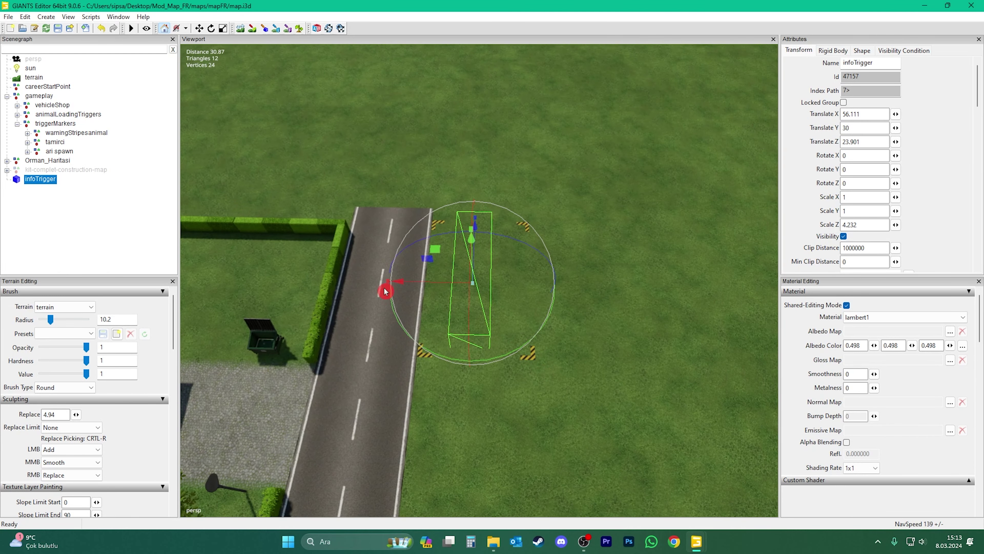
mouse_move(389, 283)
left_mouse_down()
mouse_move(365, 286)
mouse_move(436, 285)
left_mouse_up()
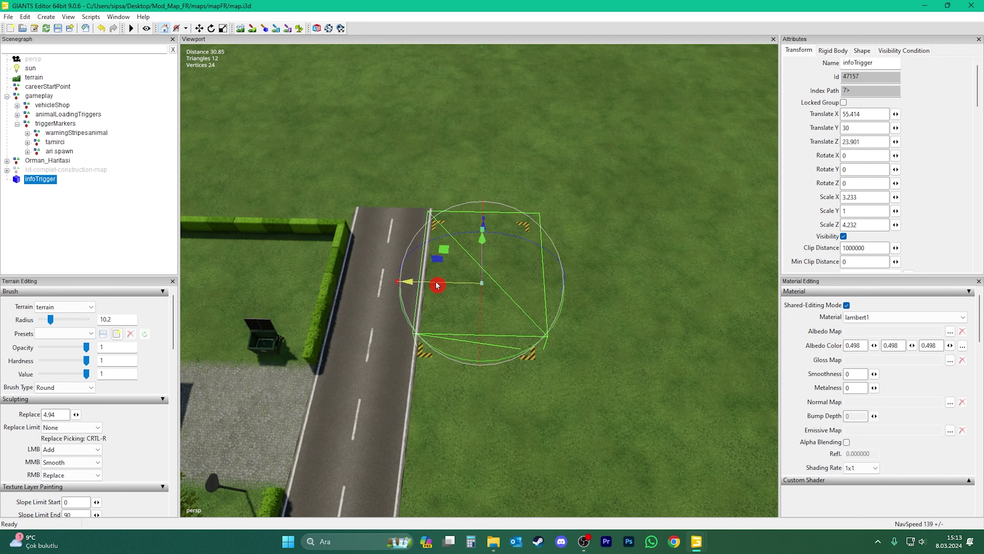
Enlarge infoTrigger's Z scale to about 4.341 so its box covers the warning stripes
scroll(563, 355, "up", 5)
left_click_drag(563, 354, 566, 402, "alt")
scroll(568, 383, "down", 2)
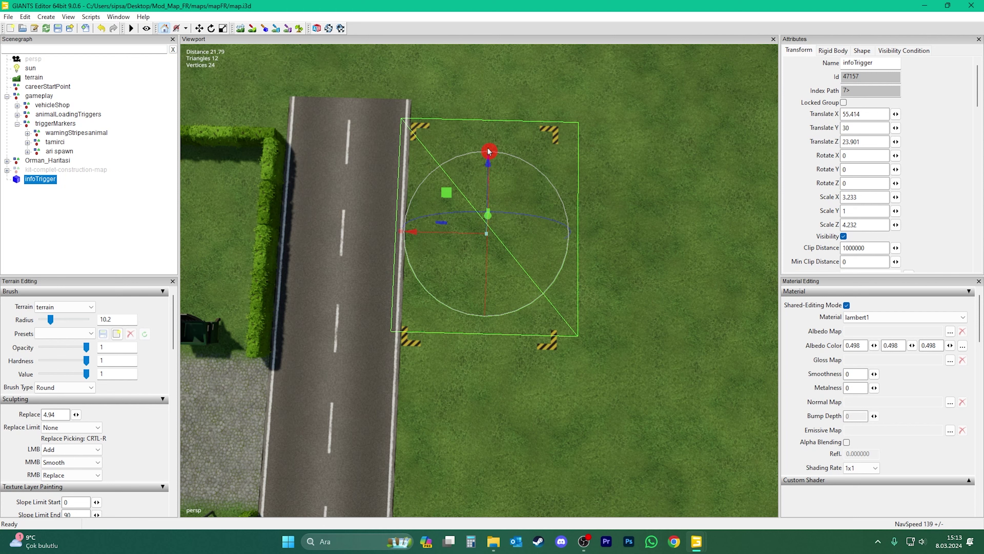
left_click_drag(489, 151, 490, 149)
right_click_drag(490, 150, 461, 263)
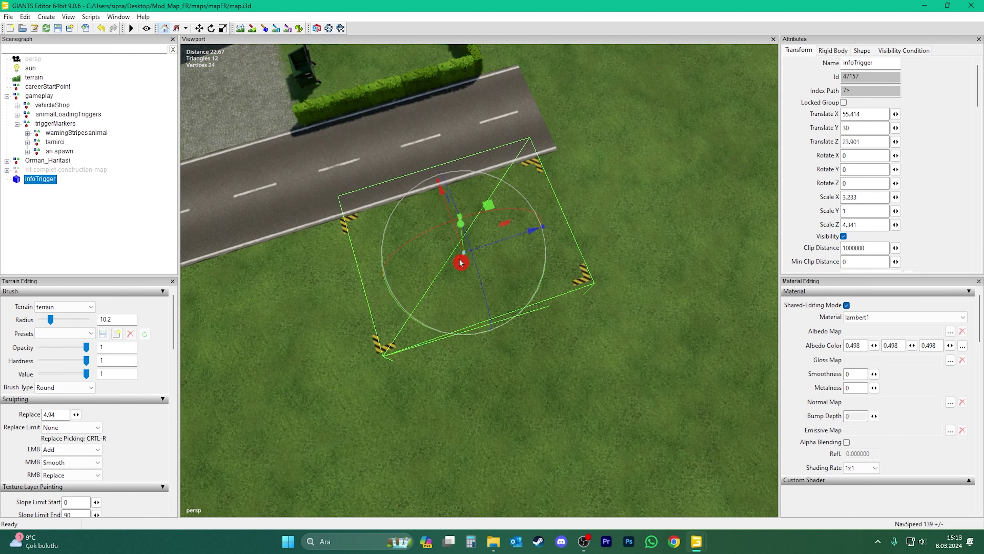
Shift infoTrigger to about Z 23.955, scale it to about 2.238 along Y, and raise it to about Y 30.577
left_click_drag(491, 245, 493, 244)
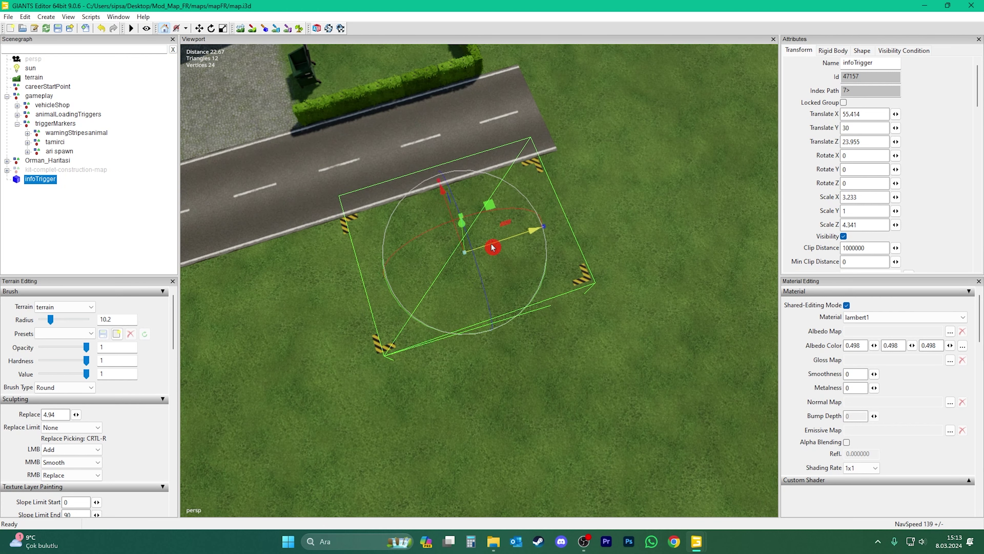
mouse_move(500, 255)
right_mouse_down()
mouse_move(513, 274)
mouse_move(501, 213)
mouse_move(510, 301)
mouse_move(514, 268)
right_mouse_up()
scroll(508, 275, "up", 3)
left_click_drag(473, 279, 471, 173)
left_click_drag(472, 244, 465, 343)
middle_click_drag(466, 343, 462, 345, "alt")
left_click_drag(462, 345, 484, 341, "alt")
left_click_drag(499, 200, 498, 189)
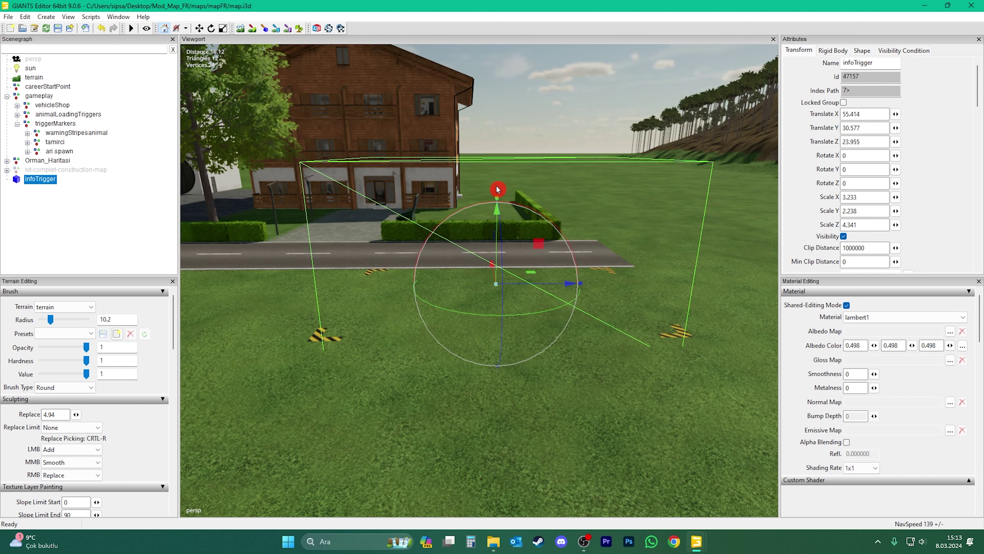
Widen infoTrigger to a Z scale of about 4.765 and center it over the warning stripes at about Z 23.912
left_click_drag(521, 290, 565, 285)
left_click_drag(538, 336, 728, 462, "alt")
scroll(702, 439, "down", 3)
middle_click_drag(686, 441, 660, 436, "alt")
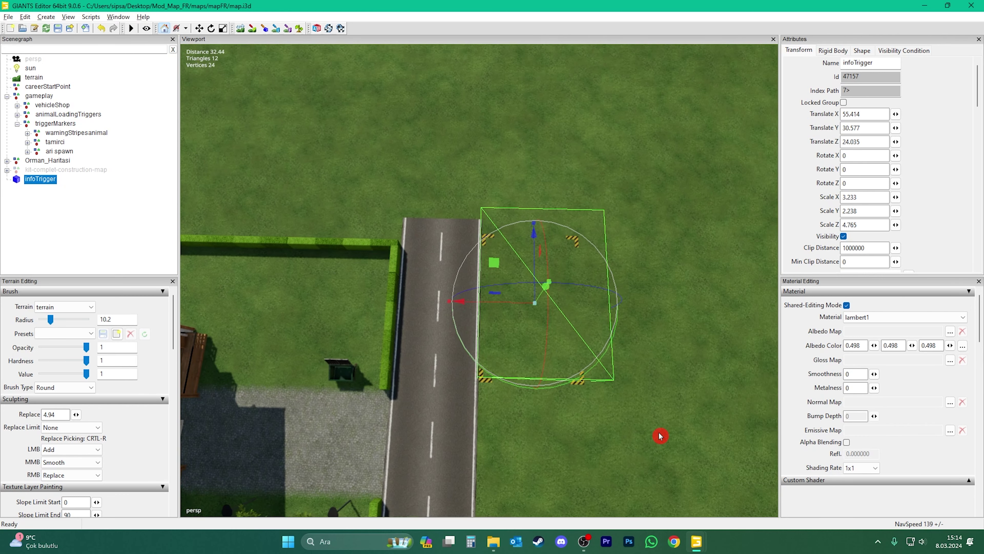
right_click_drag(660, 435, 625, 429)
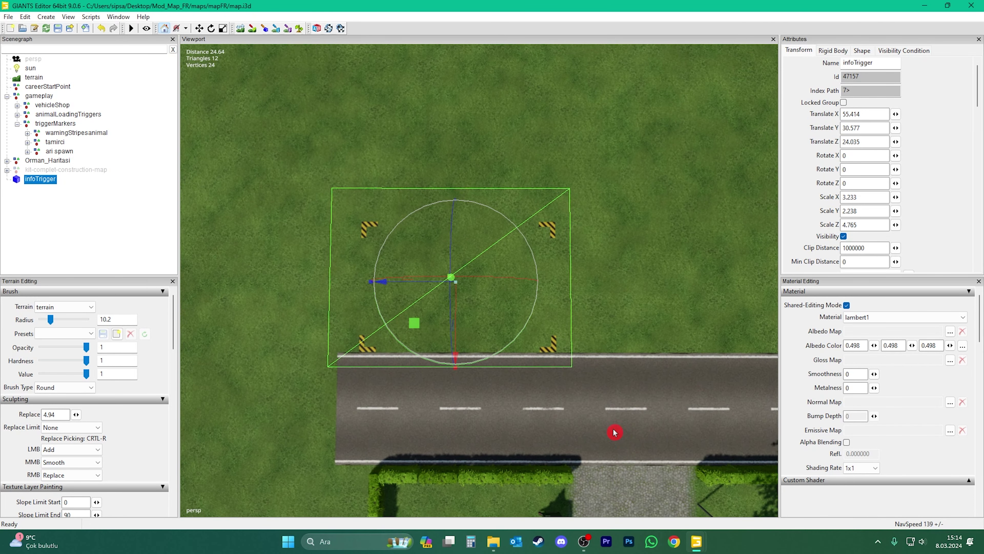
left_click_drag(422, 287, 425, 287)
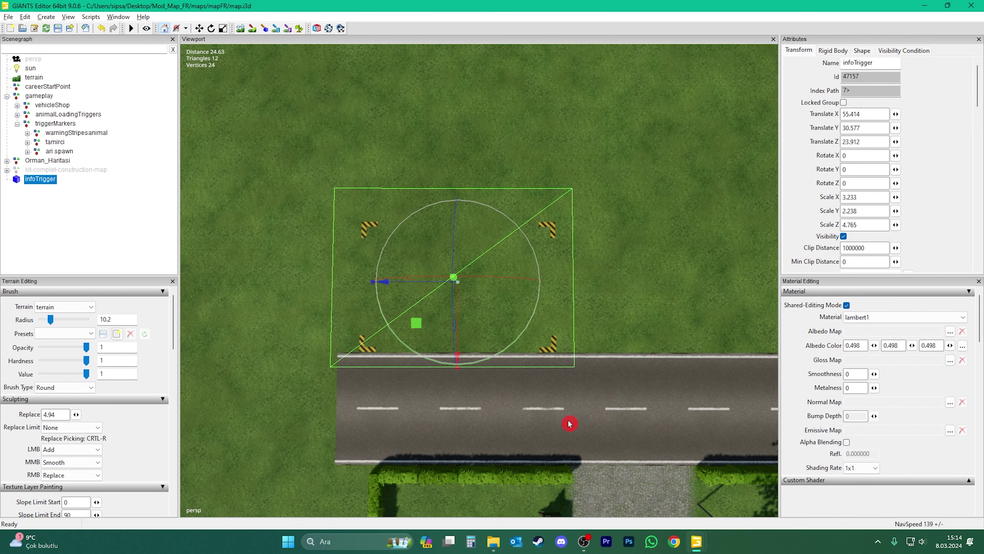
right_click_drag(569, 423, 413, 414)
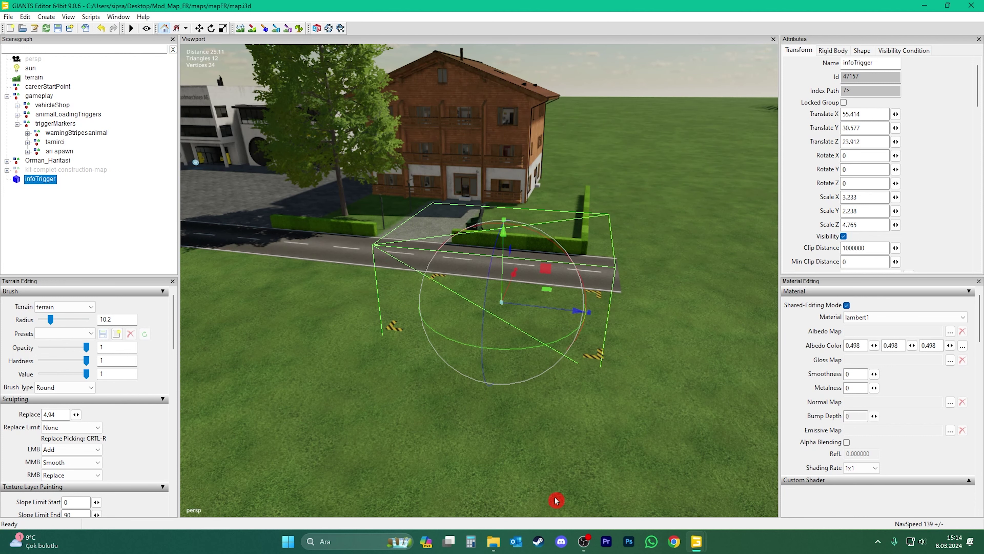
Switch to the beeHivePalletSpawner.i3d editor window and delete warningStripes from the beehivePalletSpawner group
mouse_move(696, 541)
left_click(738, 495)
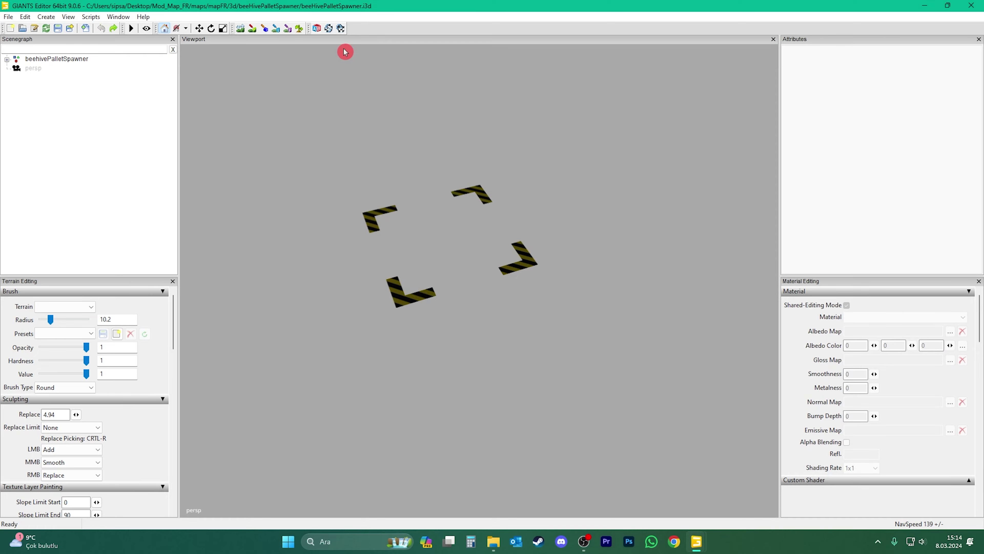
left_click_drag(514, 308, 323, 265, "alt")
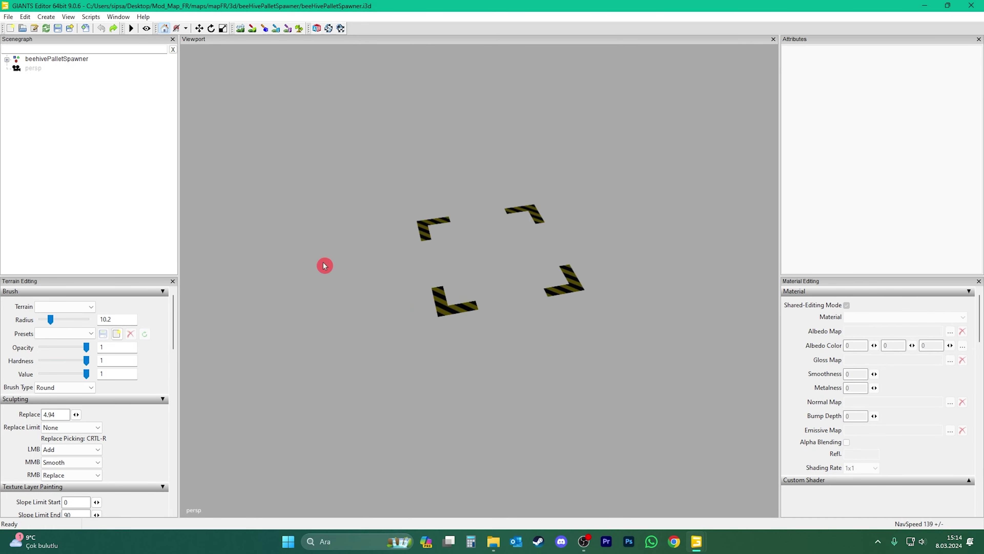
left_click(6, 62)
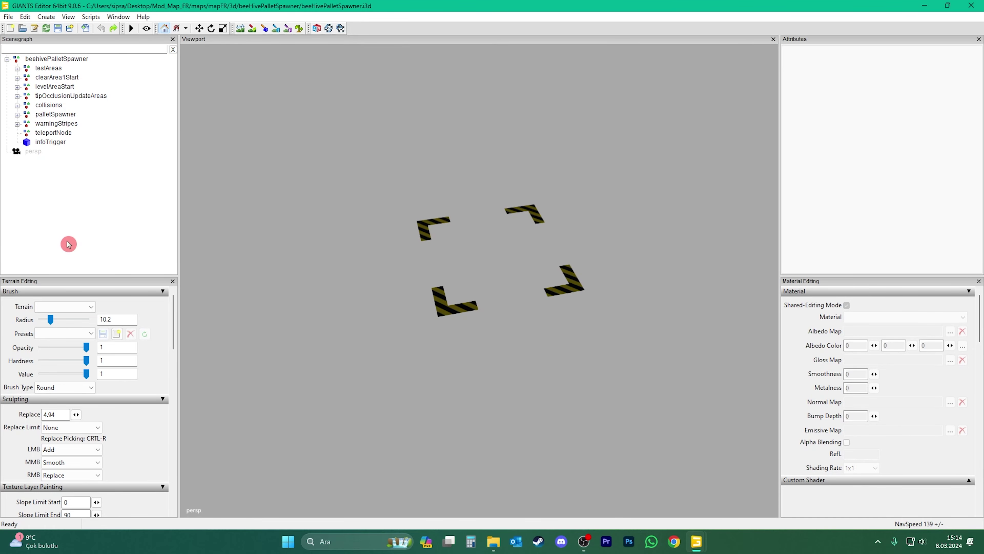
left_click(46, 143)
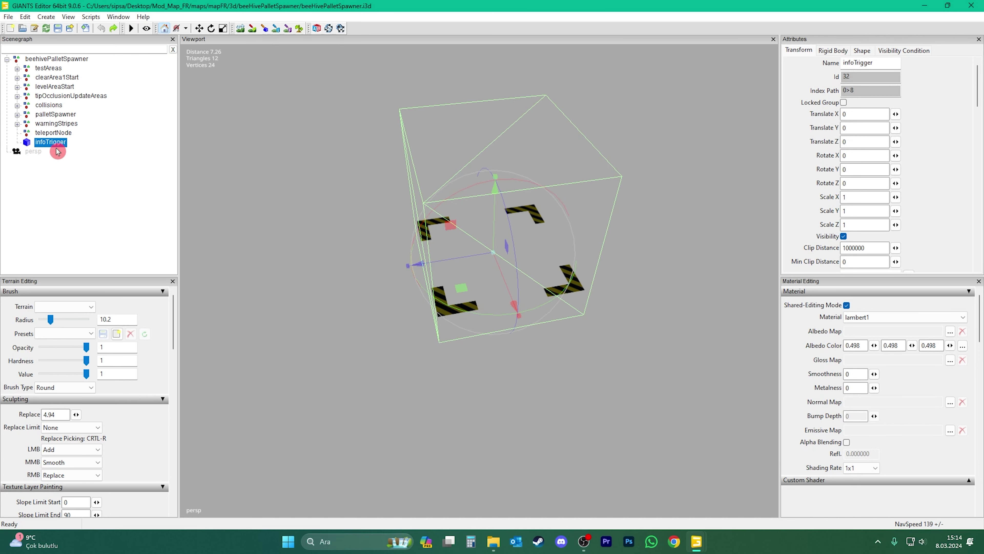
left_click(53, 133)
left_click(57, 123)
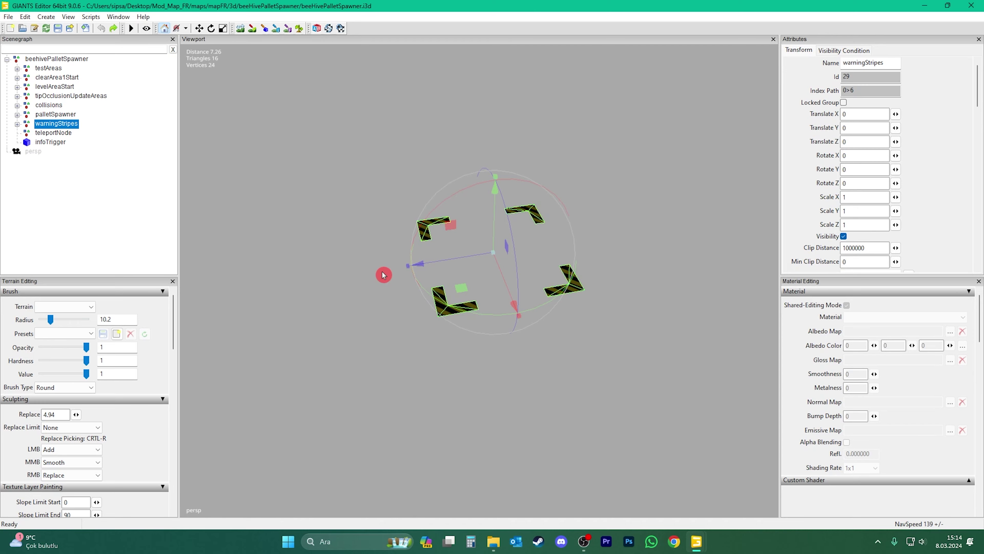
key("Delete")
Scale infoTrigger in beeHivePalletSpawner.i3d to X 3.233, Y 2.238 and Z 4.765, matching the map's trigger
left_click(47, 134)
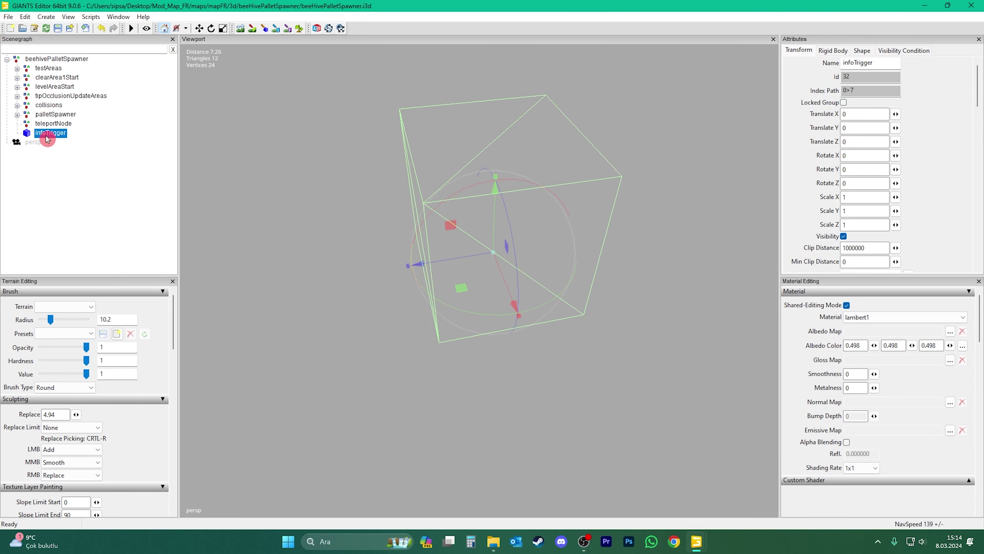
left_click_drag(820, 10, 517, 458)
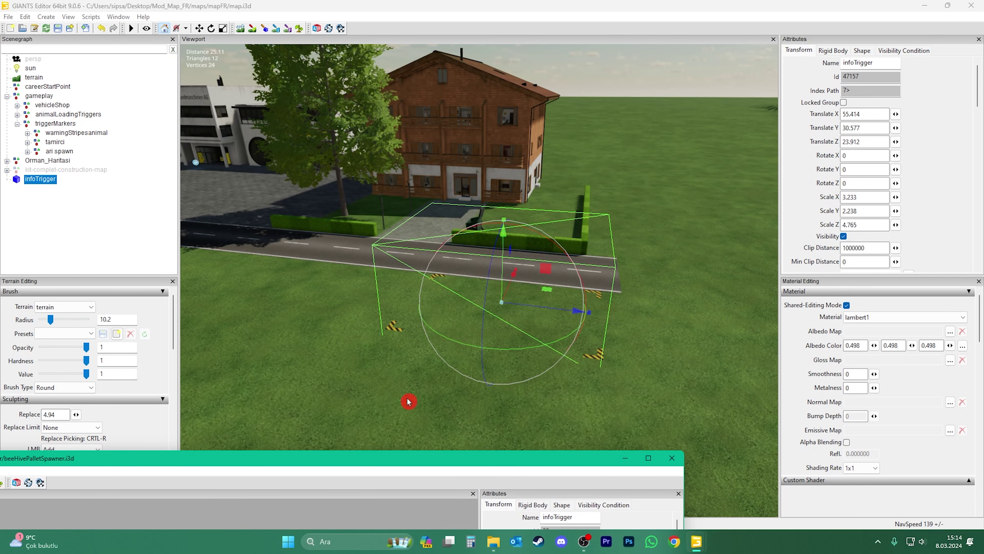
left_click_drag(433, 462, 479, 67)
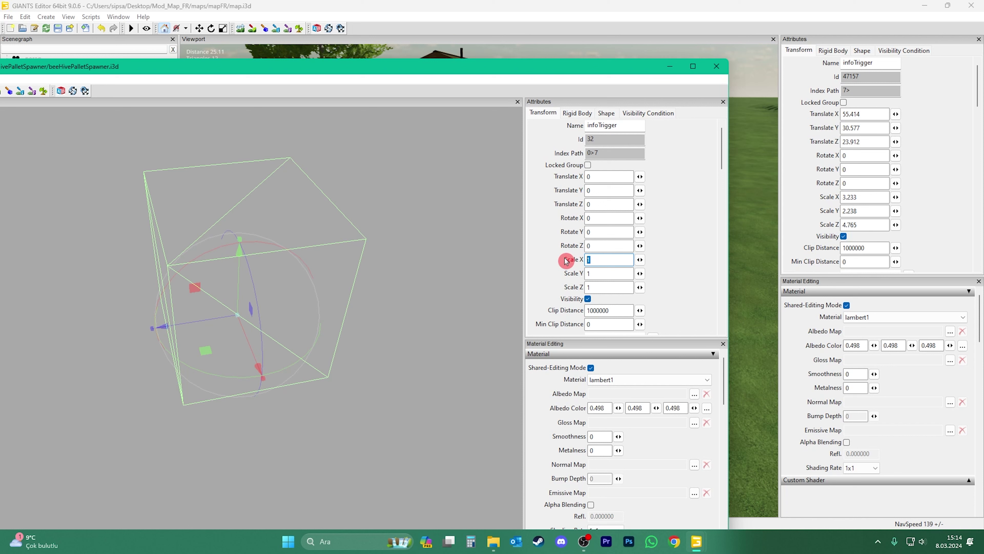
type("3.")
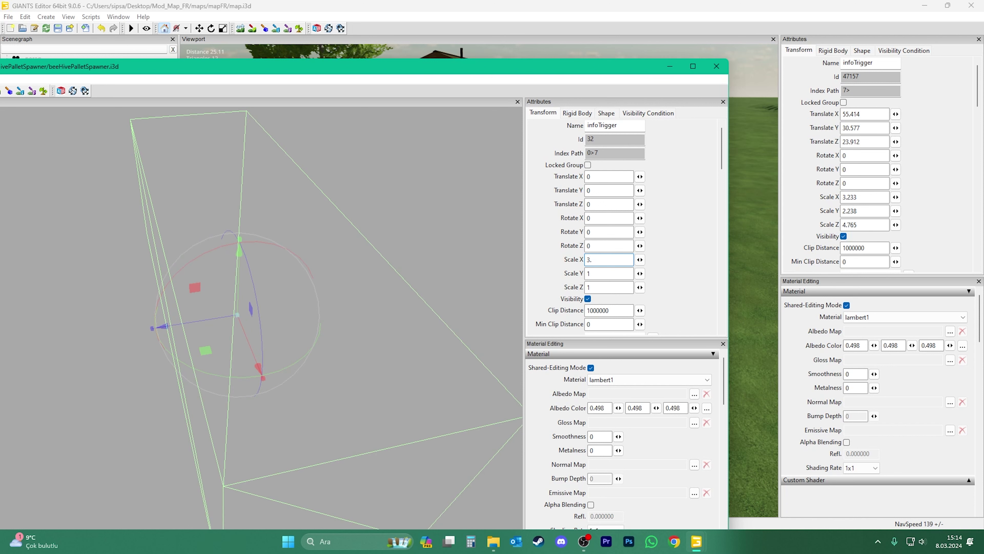
type("233")
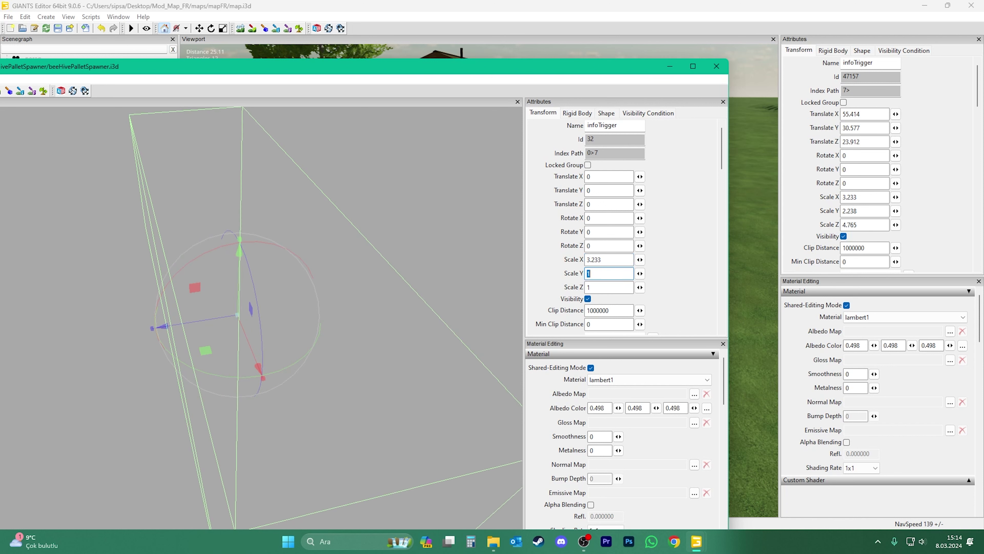
type("2.238")
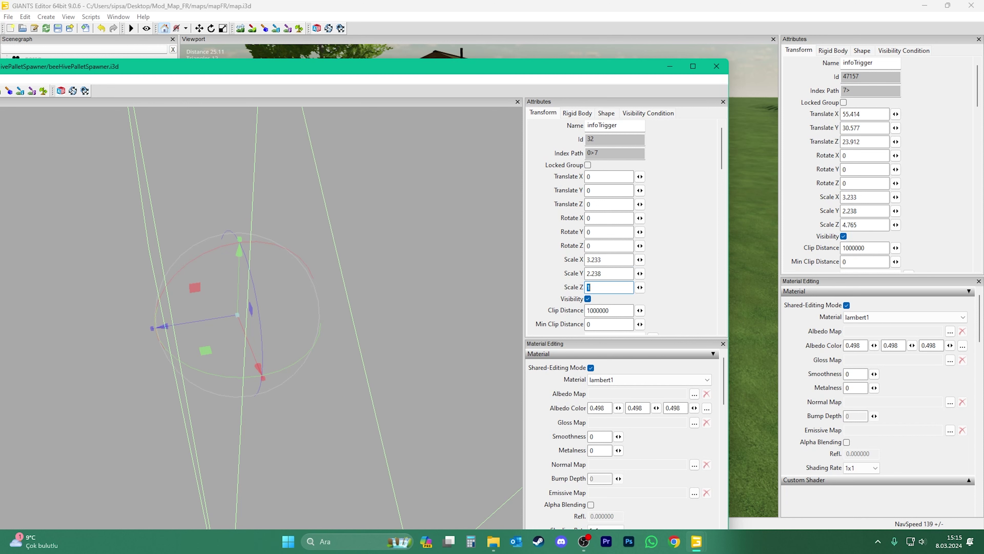
type("4.765")
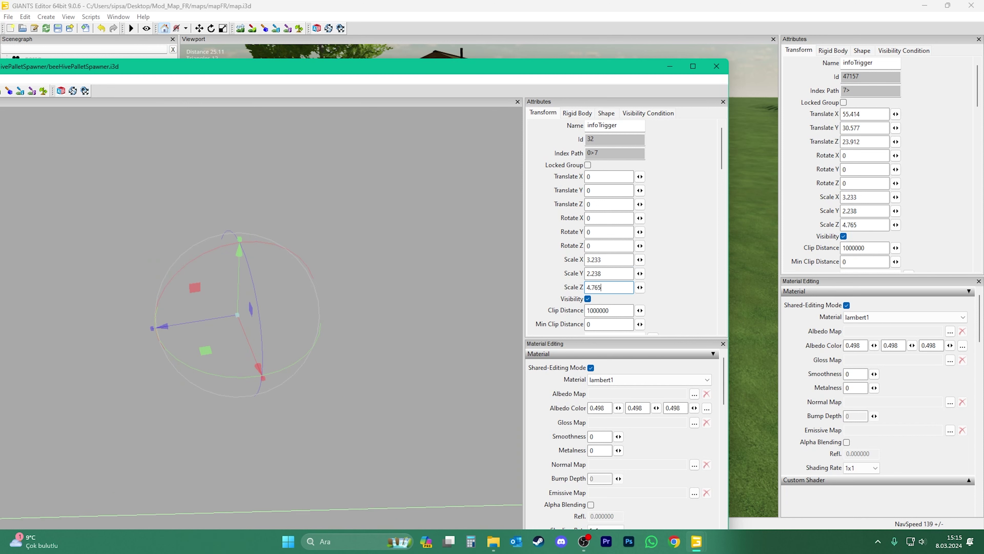
left_click(693, 66)
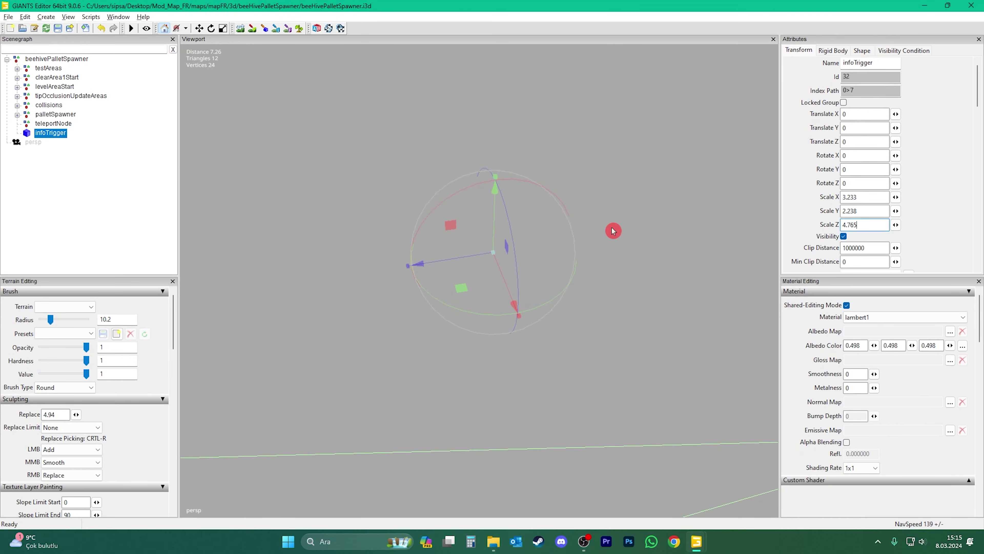
scroll(556, 284, "up", 6)
scroll(564, 273, "down", 3)
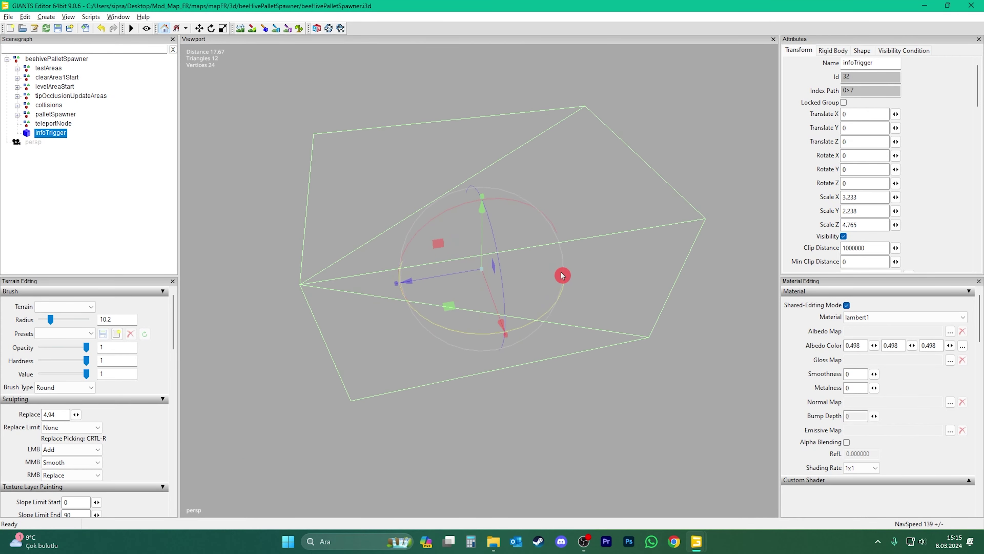
left_click_drag(562, 274, 590, 277, "alt")
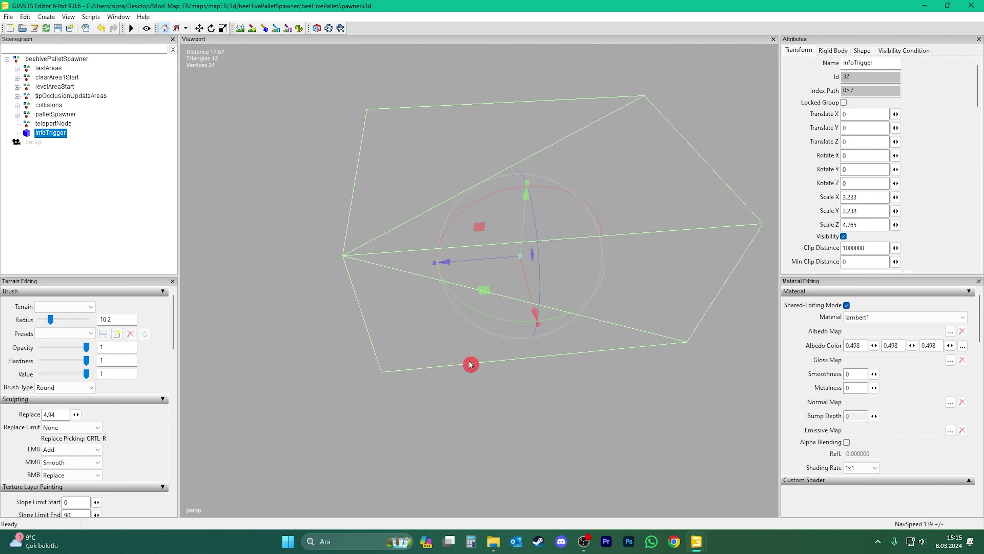
Collapse the beehivePalletSpawner group in the scenegraph and select it
left_click(47, 197)
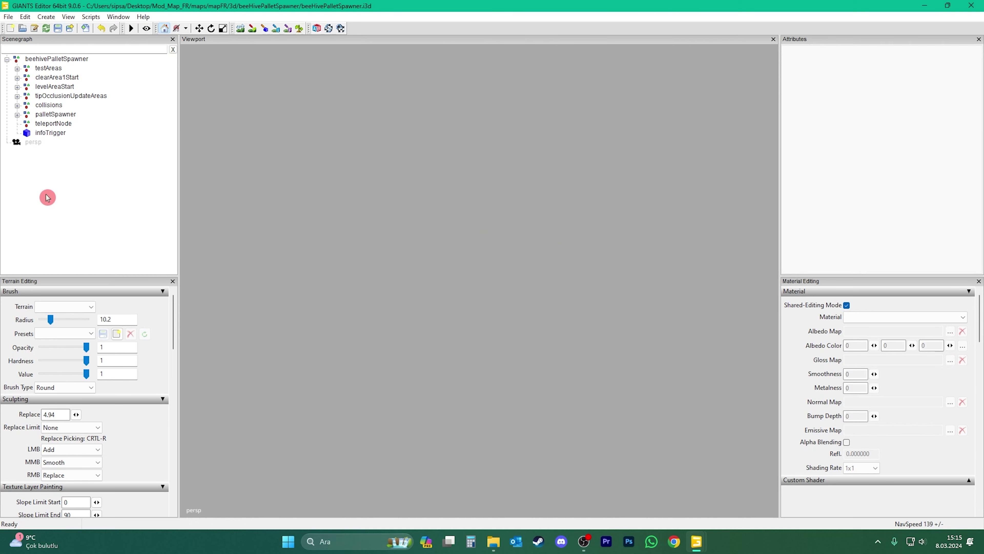
left_click(7, 59)
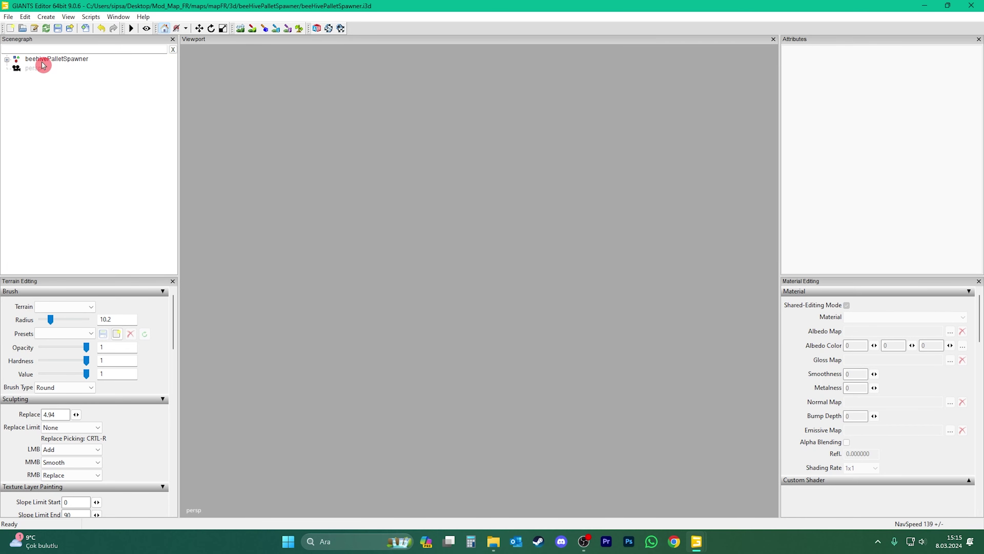
left_click(51, 60)
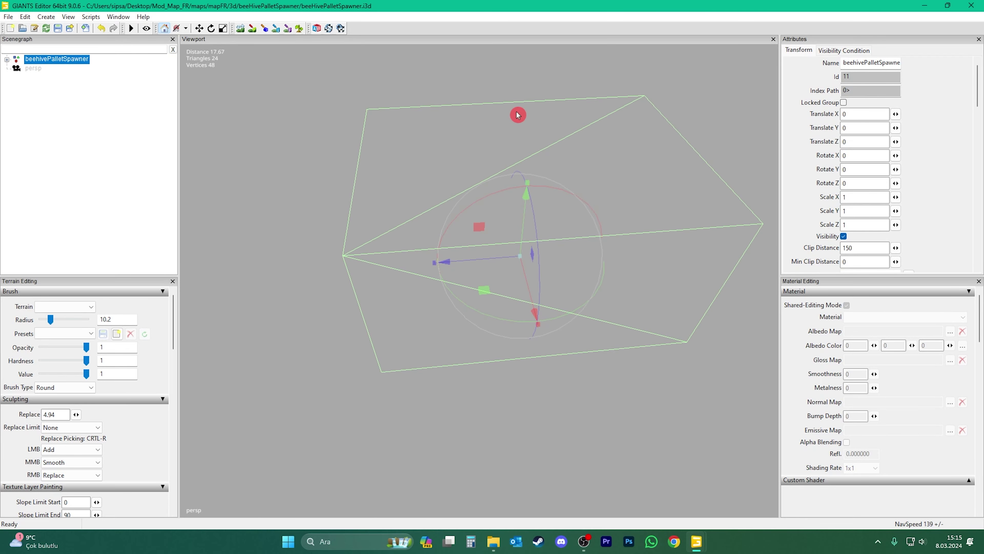
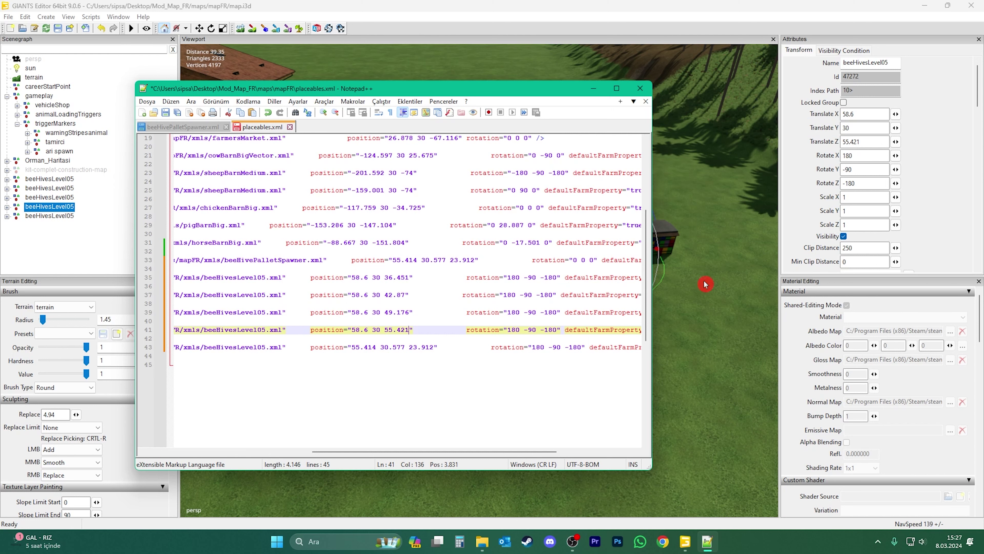
In Notepad++, set the last beeHivesLevel05 entry's position in placeables.xml to "58.6 30 61.701", matching the last hive on the map, and save
left_click(37, 216)
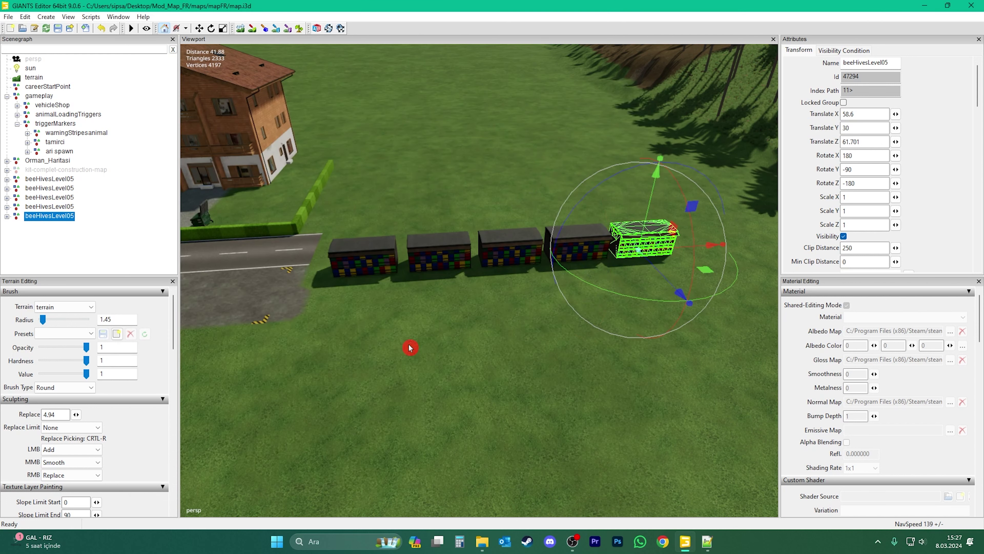
left_click(707, 541)
left_click_drag(352, 347, 433, 347)
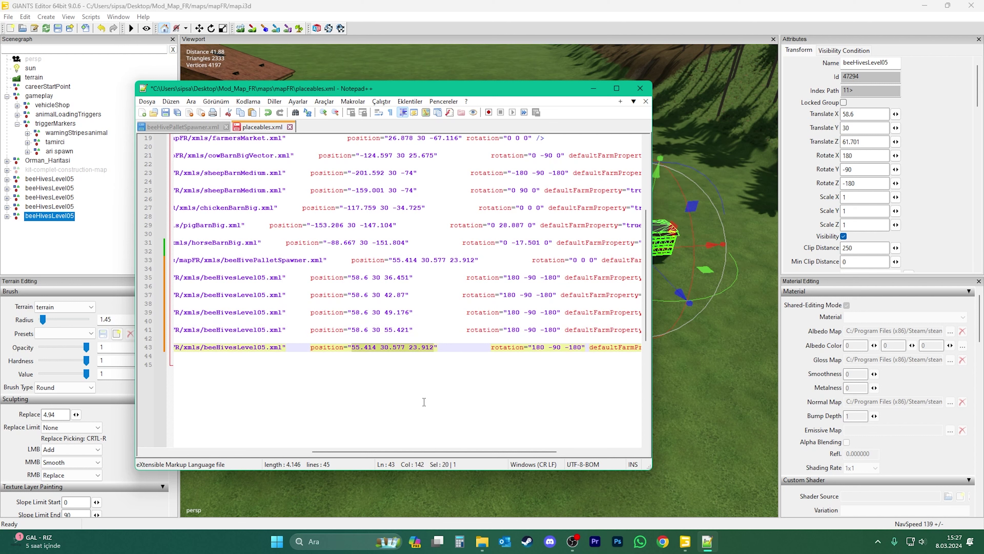
type("58.6 30 ")
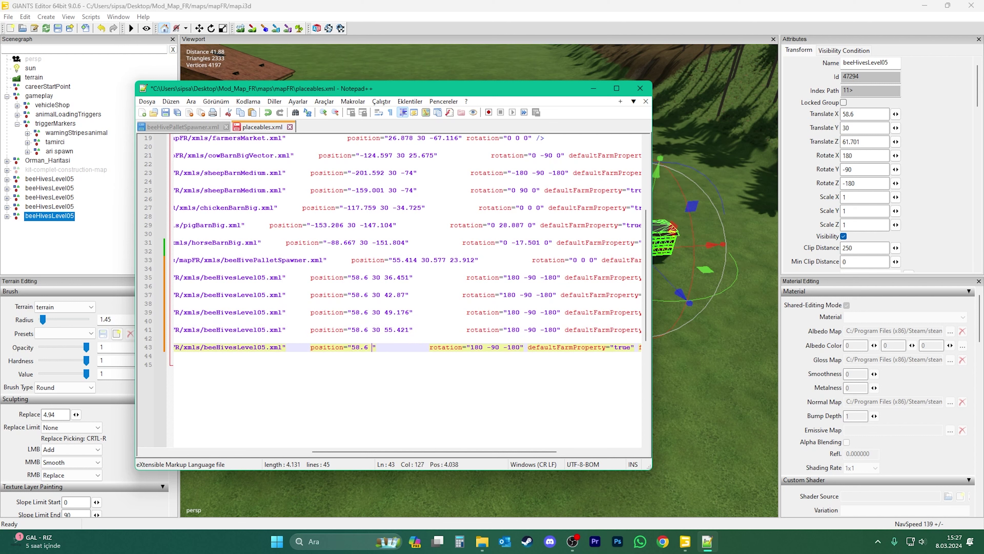
type("61.")
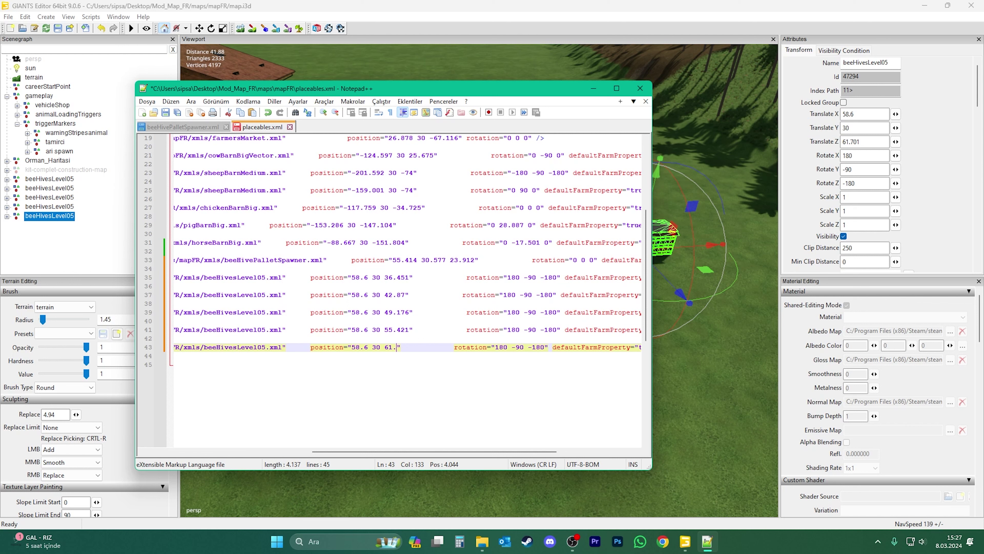
type("701")
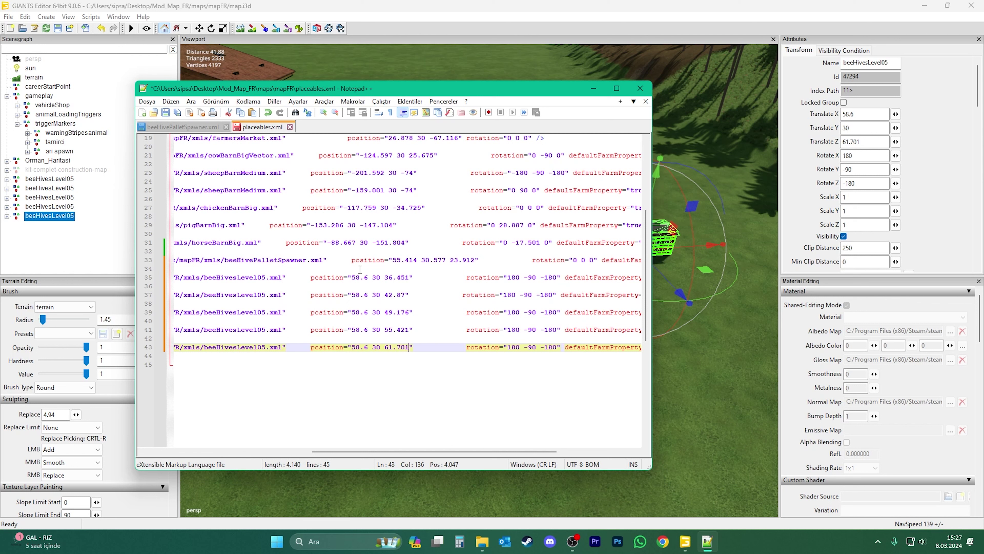
left_click(165, 112)
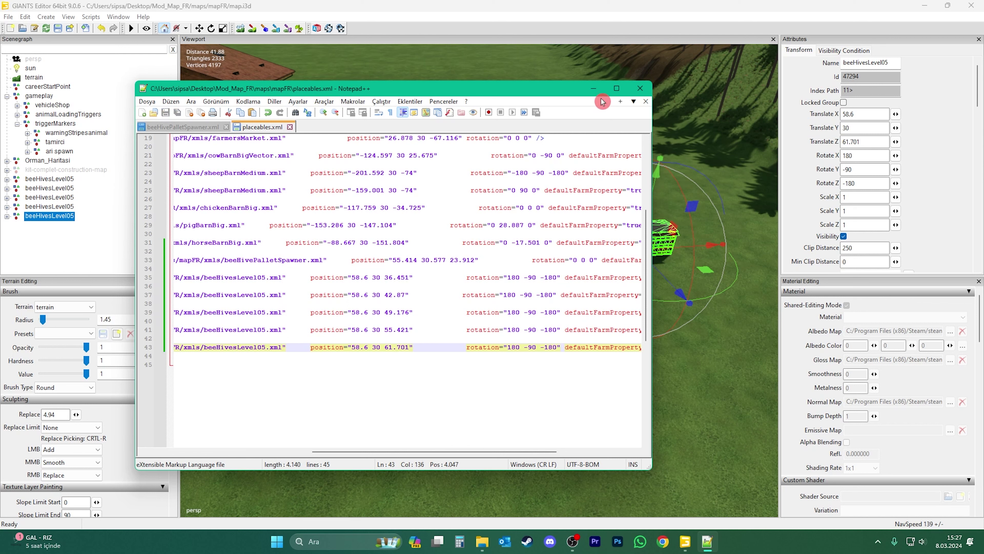
Insert six blank lines above the beeHivePalletSpawner entry in placeables.xml, separating the beehive entries from horseBarnBig
left_click(617, 90)
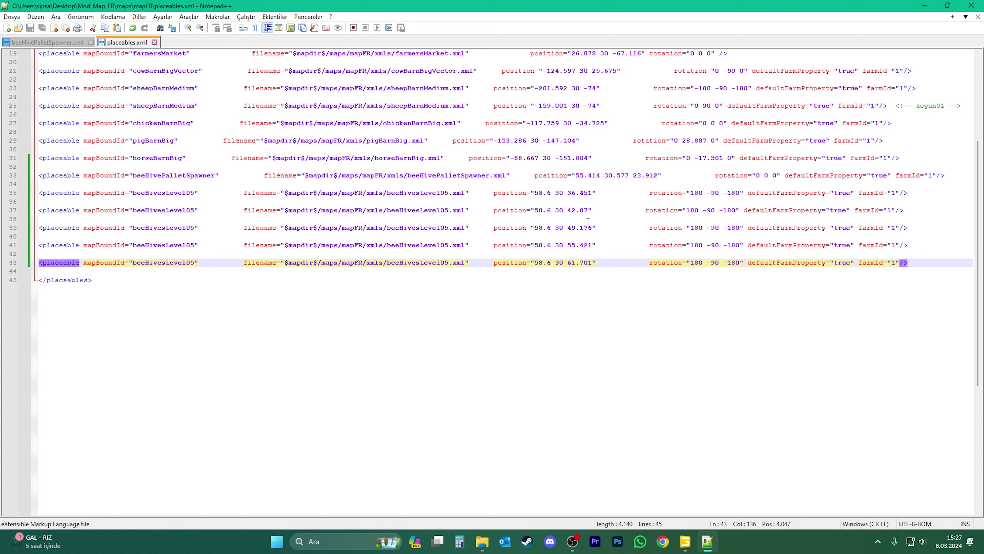
scroll(141, 225, "up", 2)
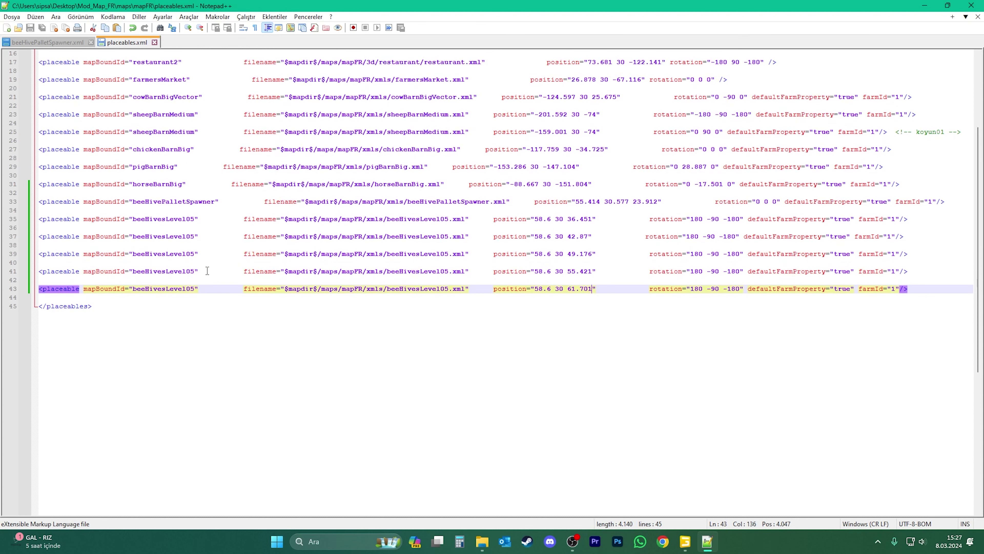
left_click(164, 232)
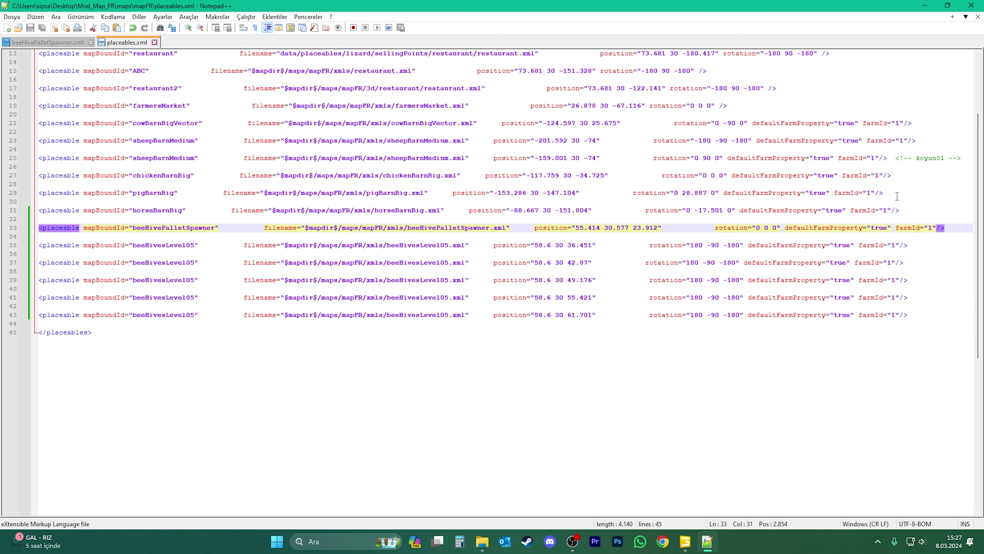
key("Home")
key("Return")
key("Return")
key("Return")
key("Return")
key("Return")
key("Return")
key("Up")
key("Up")
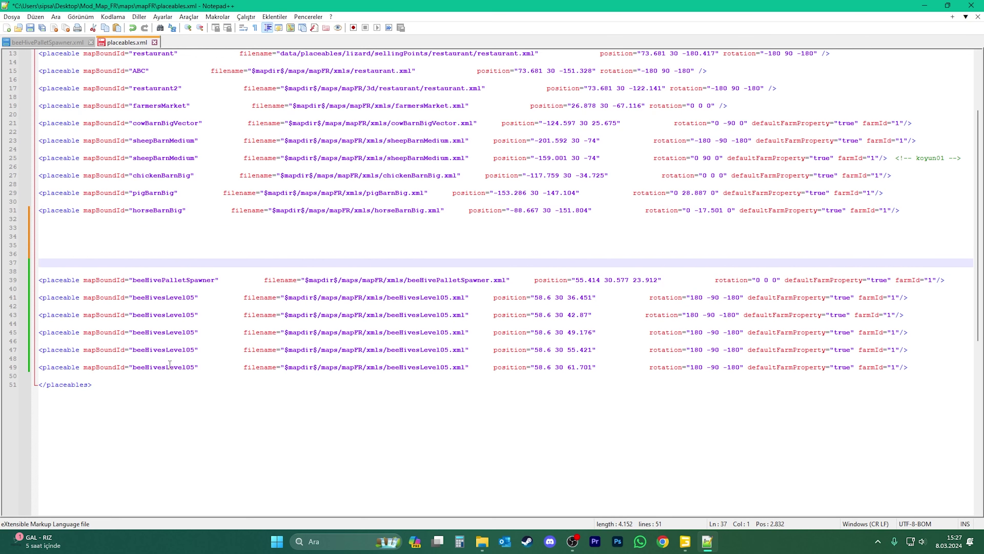
Save placeables.xml, keeping one blank line between the beeHivePalletSpawner entry and the first beeHivesLevel05 entry
key("ctrl+s")
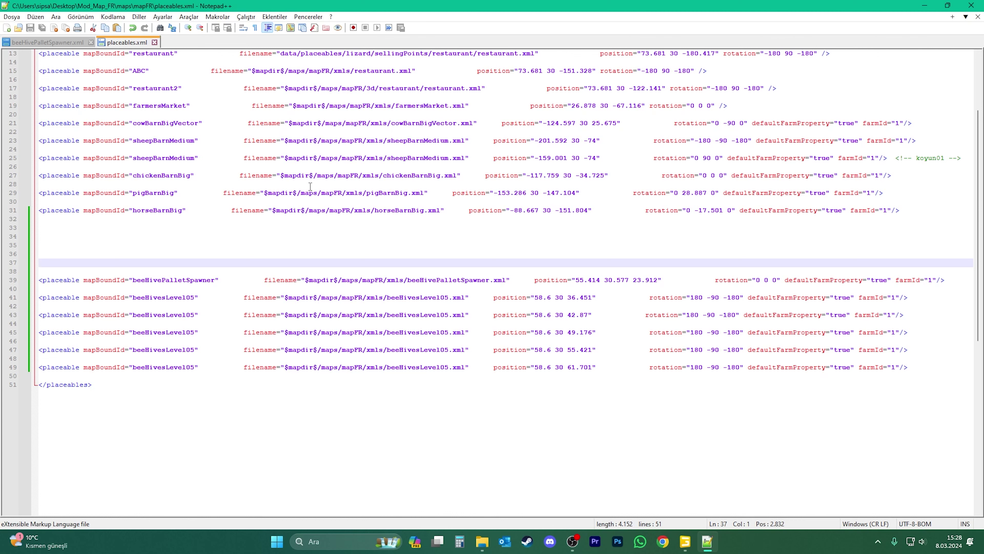
left_click(938, 278)
key("Delete")
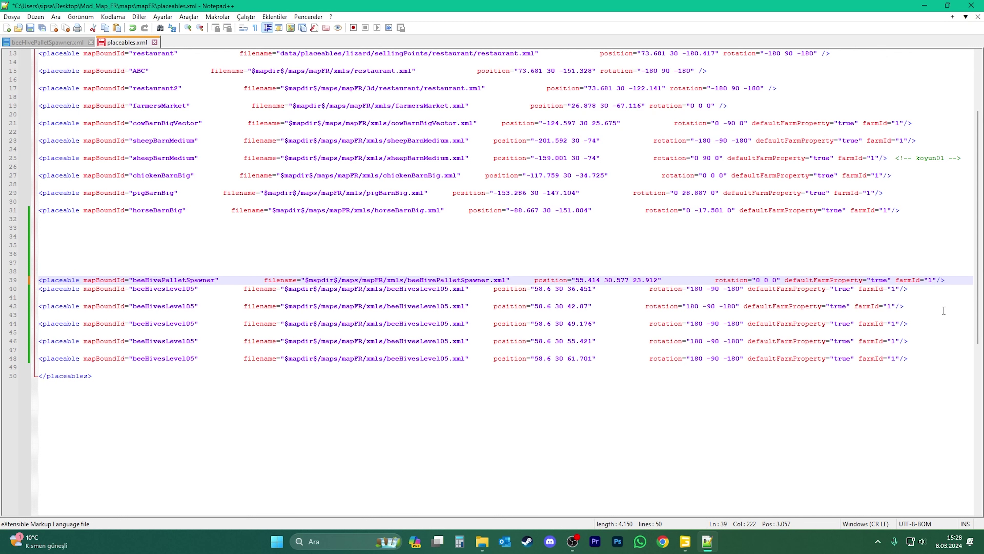
key("Return")
key("ctrl+s")
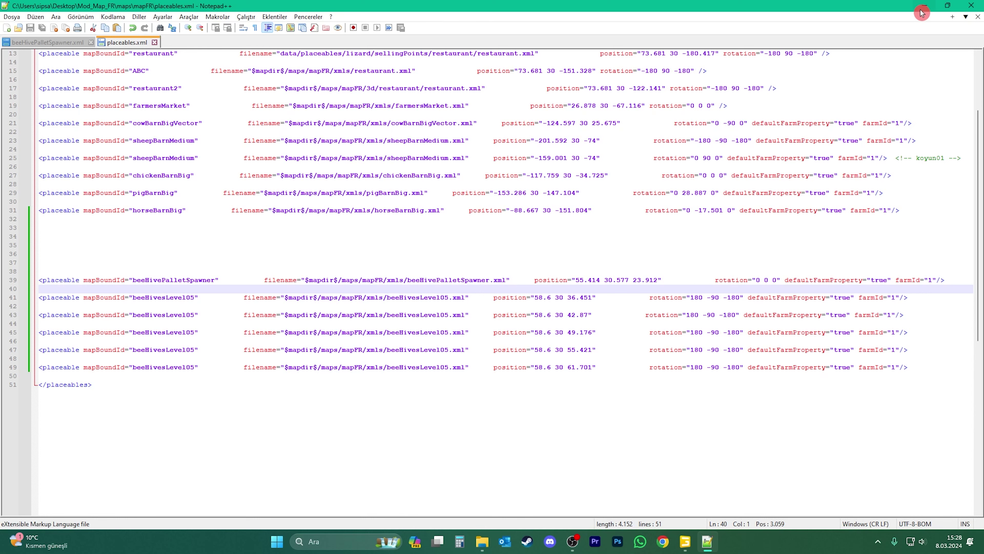
In GIANTS Editor, delete all five beeHivesLevel05 objects from the map's scenegraph
left_click(894, 11)
left_click(924, 5)
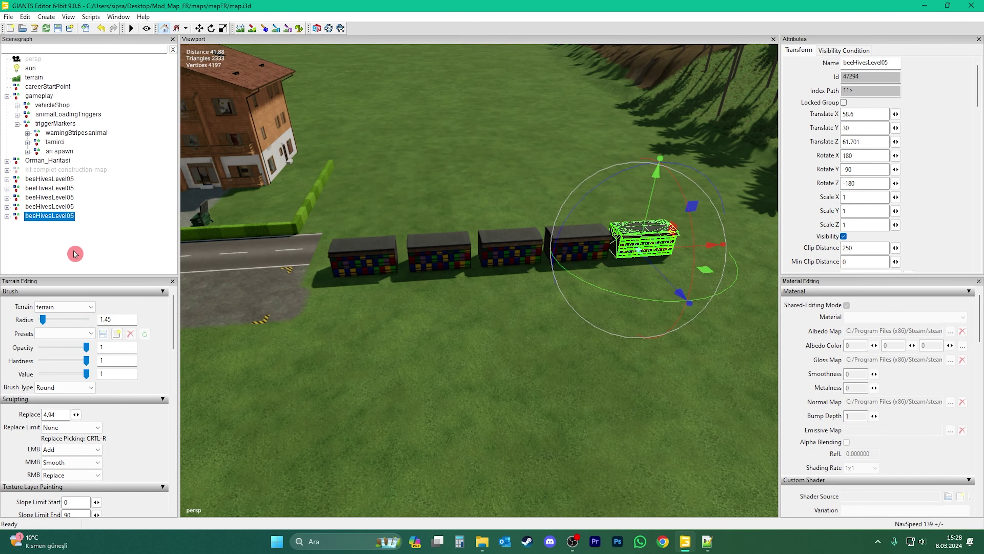
left_click(93, 234)
mouse_move(696, 263)
left_mouse_down()
mouse_move(371, 254)
mouse_move(702, 259)
left_mouse_up()
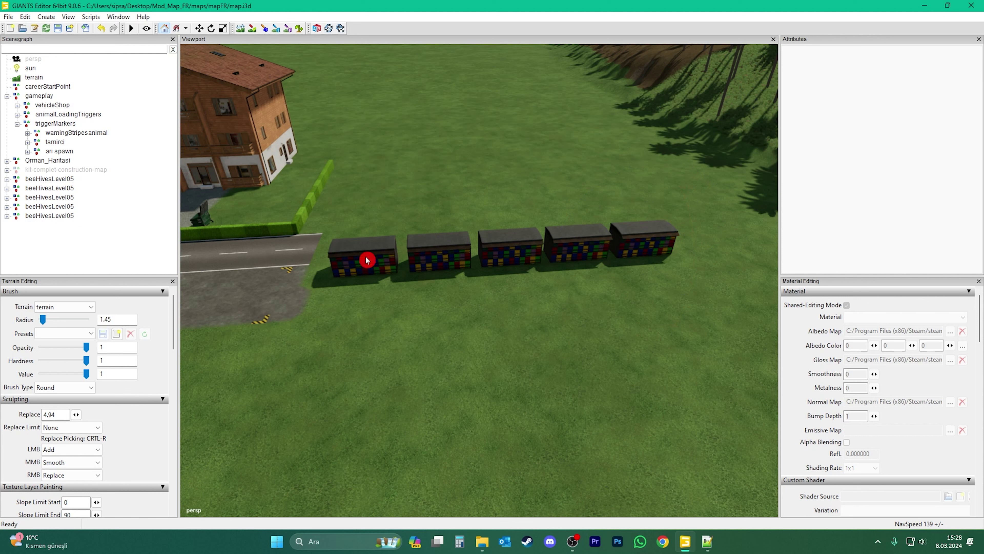
left_click(54, 216)
left_click(62, 179, "shift")
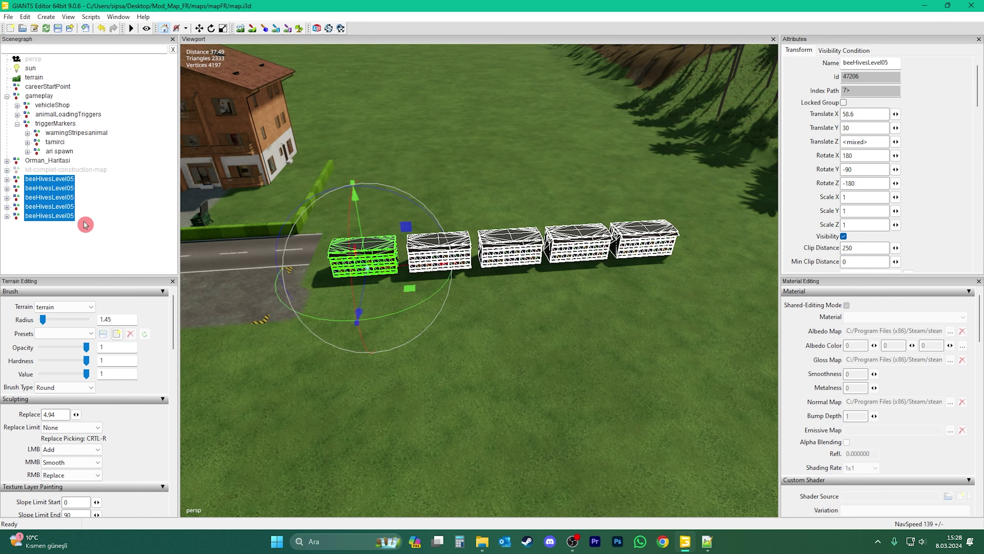
key("Delete")
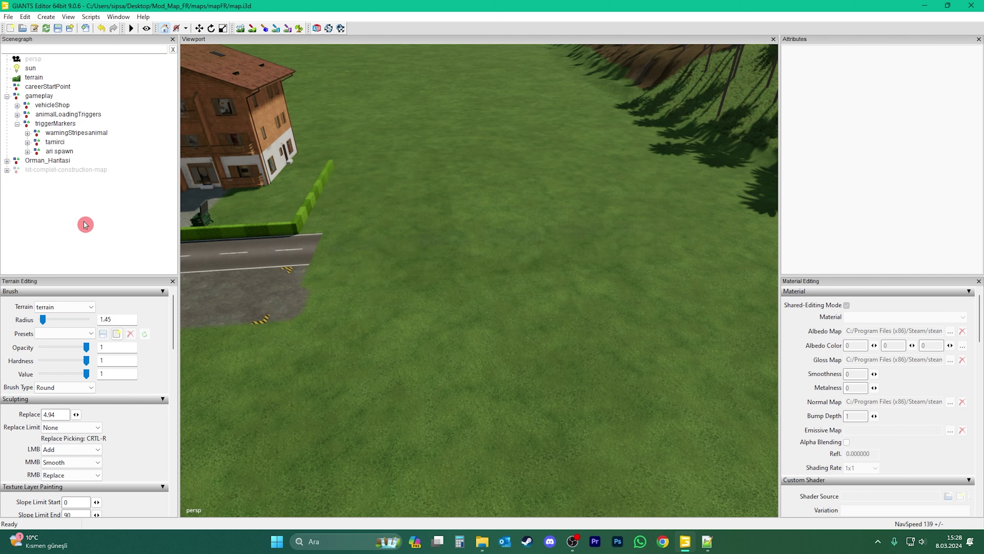
Collapse the gameplay group in the scenegraph and save map.i3d
left_click(7, 96)
left_click(46, 86)
key("f")
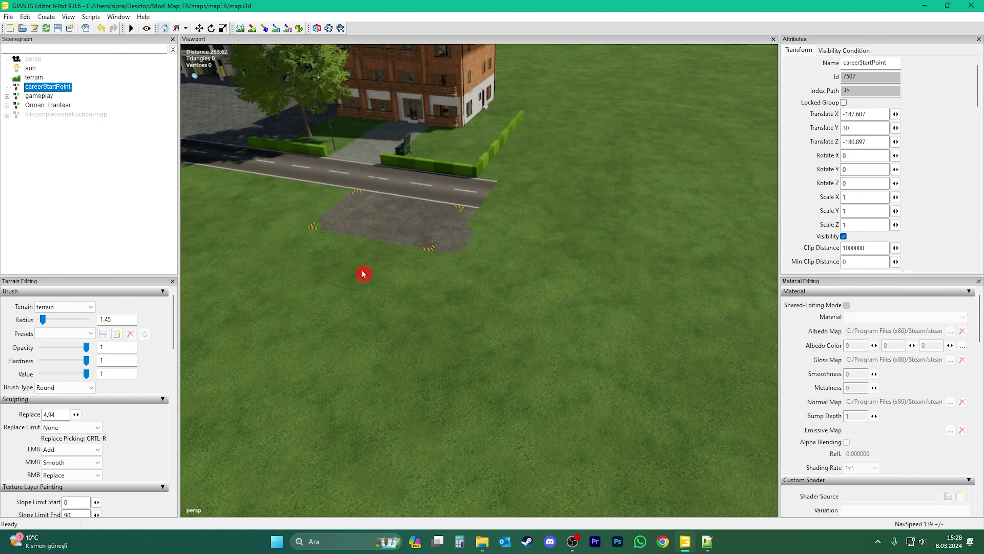
key("ctrl+b")
left_click(306, 263)
left_click_drag(326, 318, 377, 279)
left_click(92, 155)
left_click(58, 29)
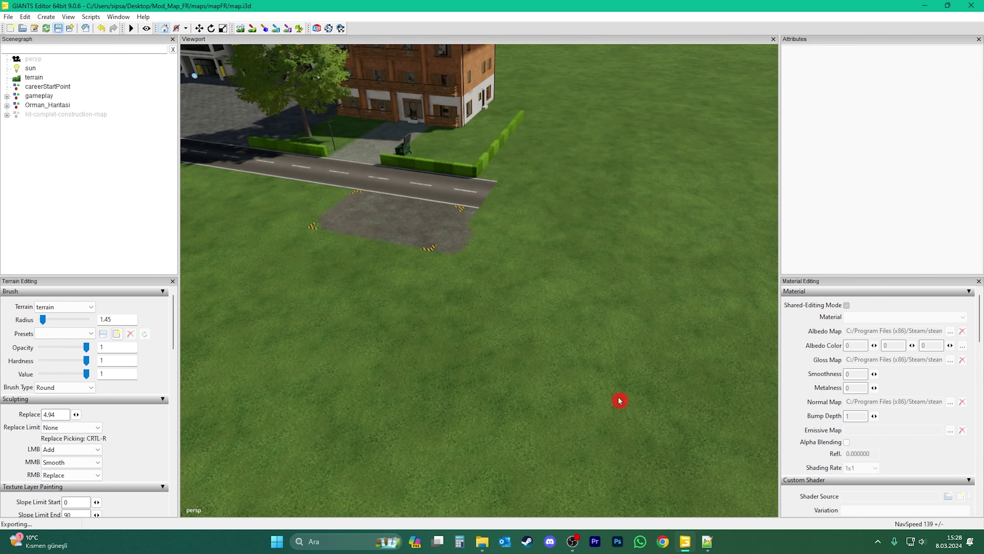
Switch to File Explorer and open modDesc.xml from the Mod_Map_FR folder in Notepad++
mouse_move(490, 547)
left_click(546, 511)
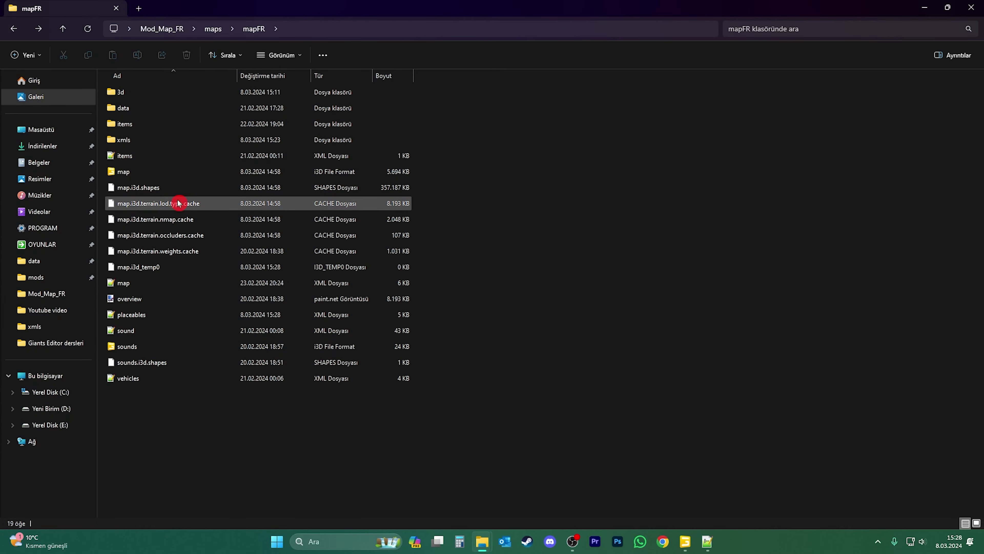
key("alt+Up")
double_click(282, 121)
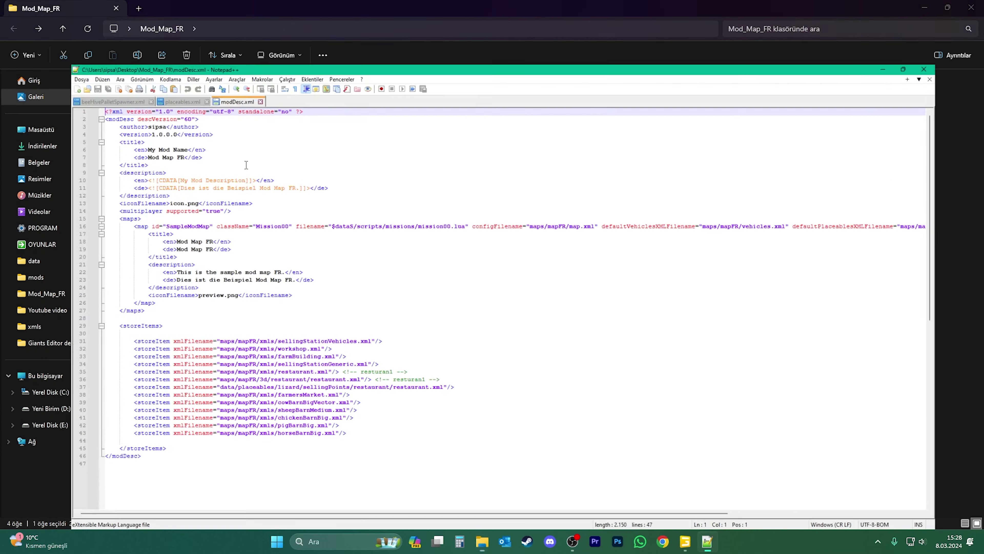
Add two copies of the horseBarnBig.xml storeItem line directly below it in the storeItems section
scroll(316, 385, "down", 4)
left_click_drag(308, 305, 326, 314)
key("ctrl+c")
left_click(315, 316)
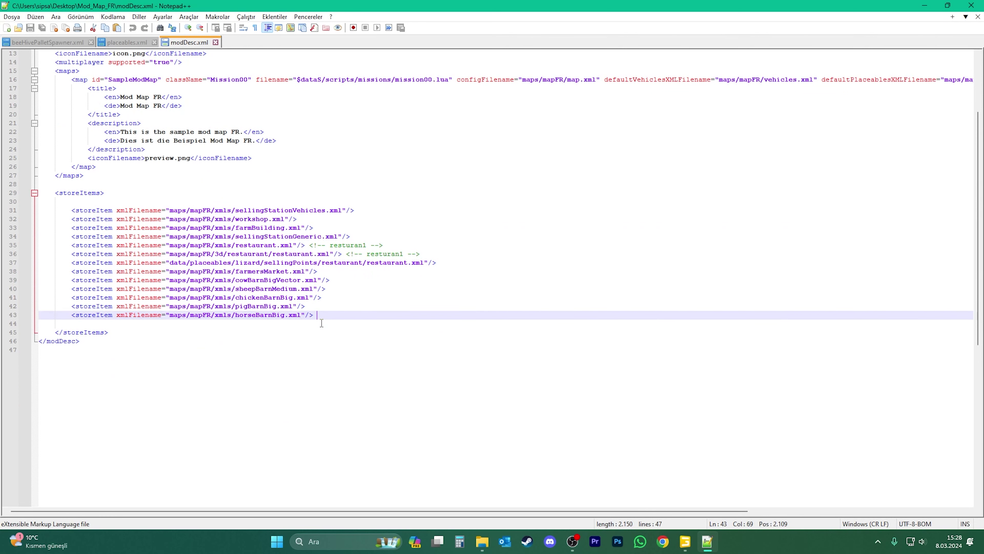
key("ctrl+v")
key("ctrl+v")
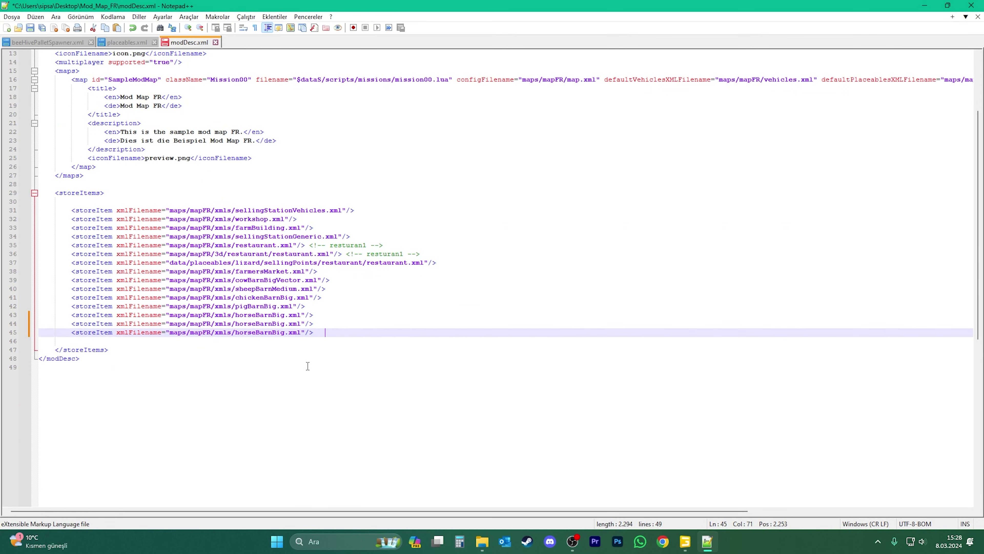
Change the first copied storeItem to beeHivePalletSpawner.xml, using the name from the filename line in beeHivePalletSpawner.xml
left_click(48, 42)
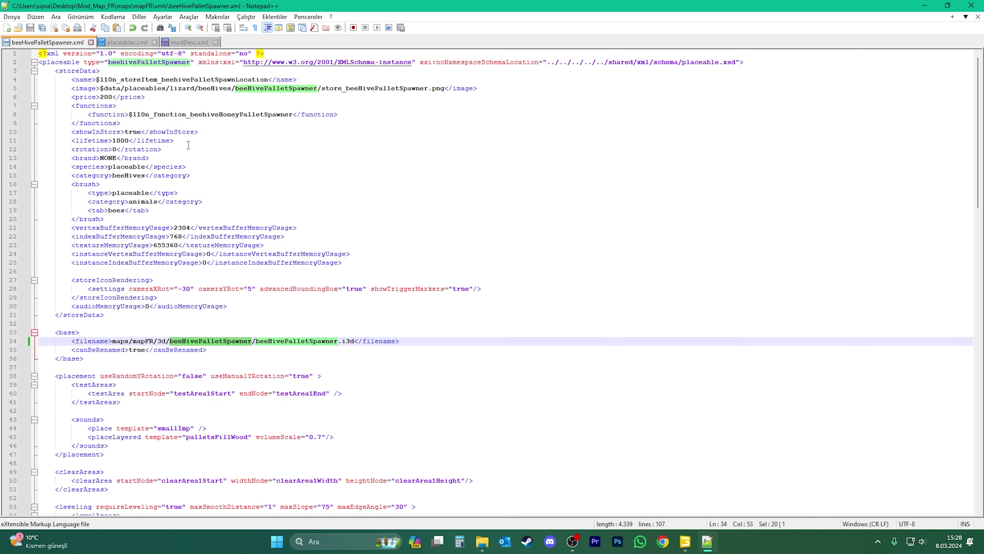
double_click(284, 341)
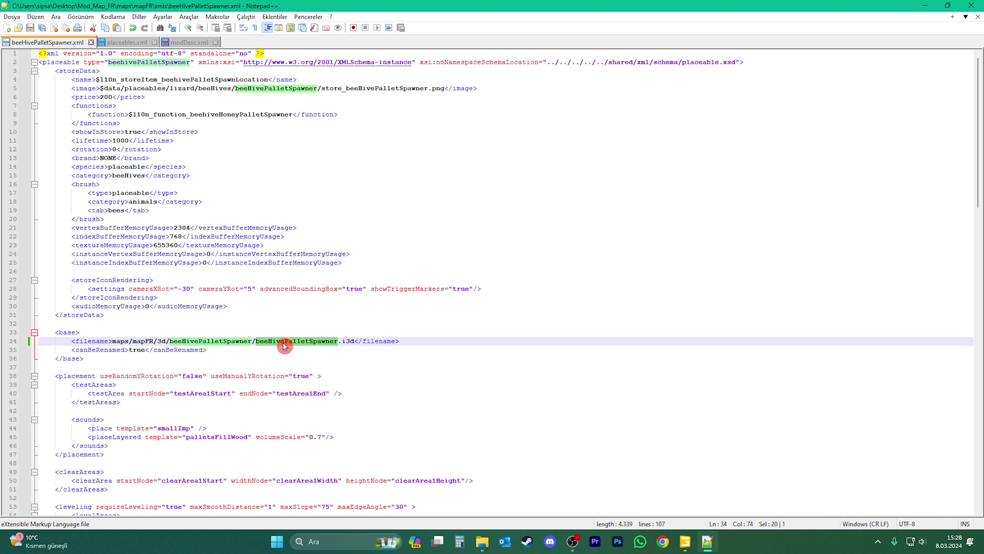
left_click(177, 43)
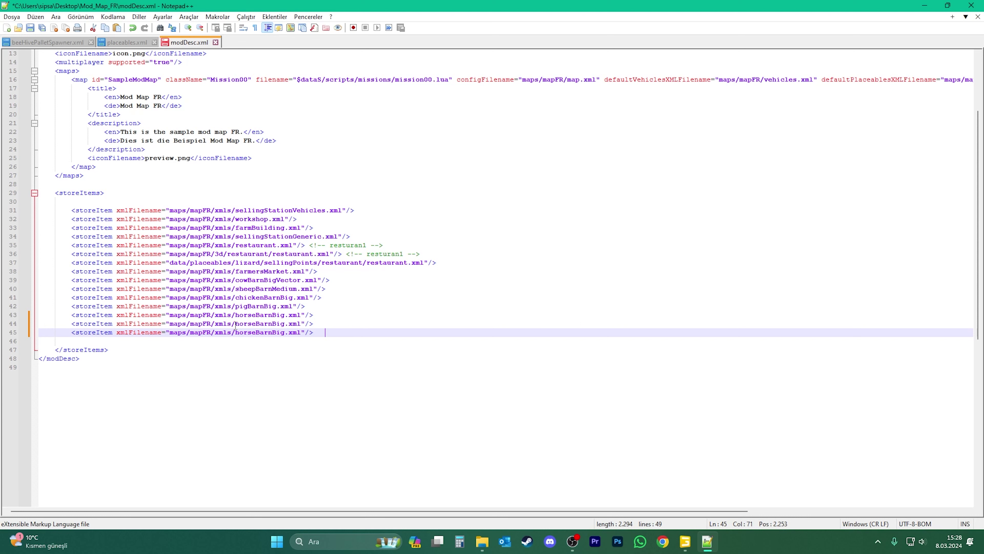
double_click(248, 324)
key("ctrl+v")
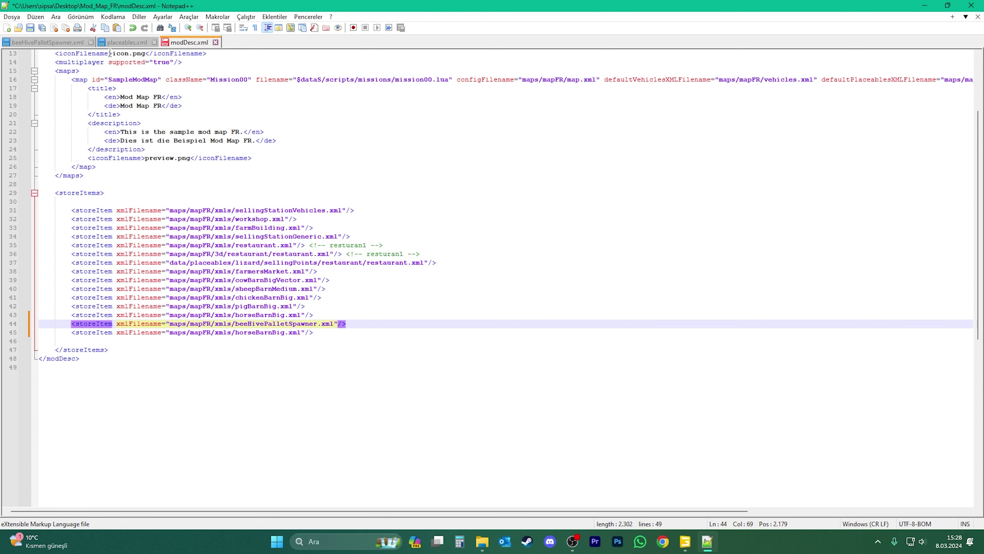
Change the second copied storeItem's path to maps/mapFR/xmls/beeHivesLevel05.xml, copied from placeables.xml, and save modDesc.xml
left_click(126, 42)
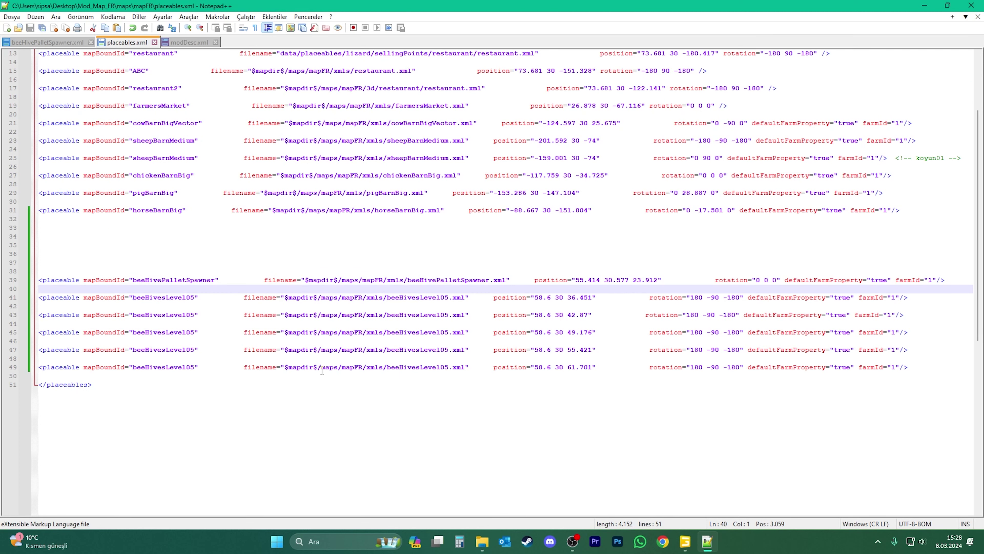
left_click_drag(321, 367, 466, 368)
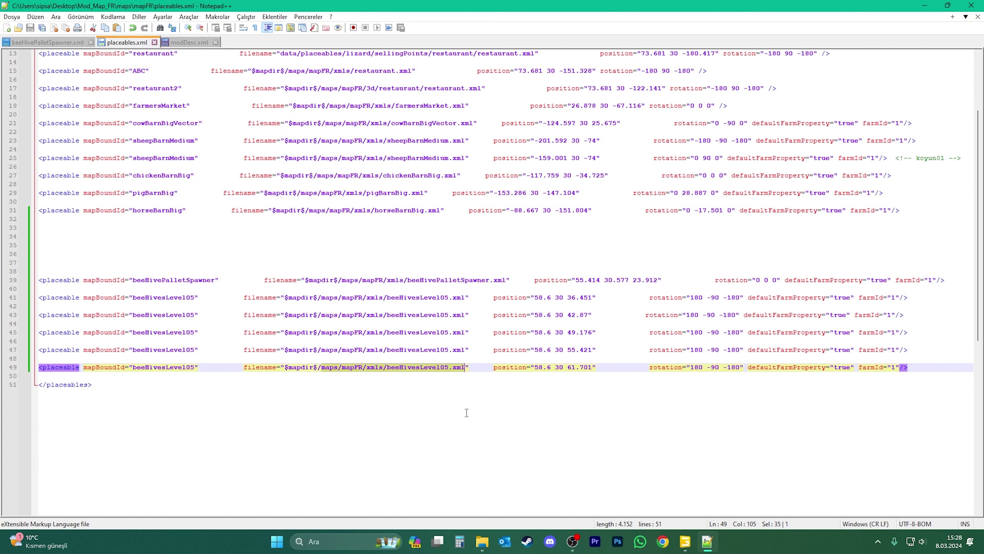
left_click(188, 42)
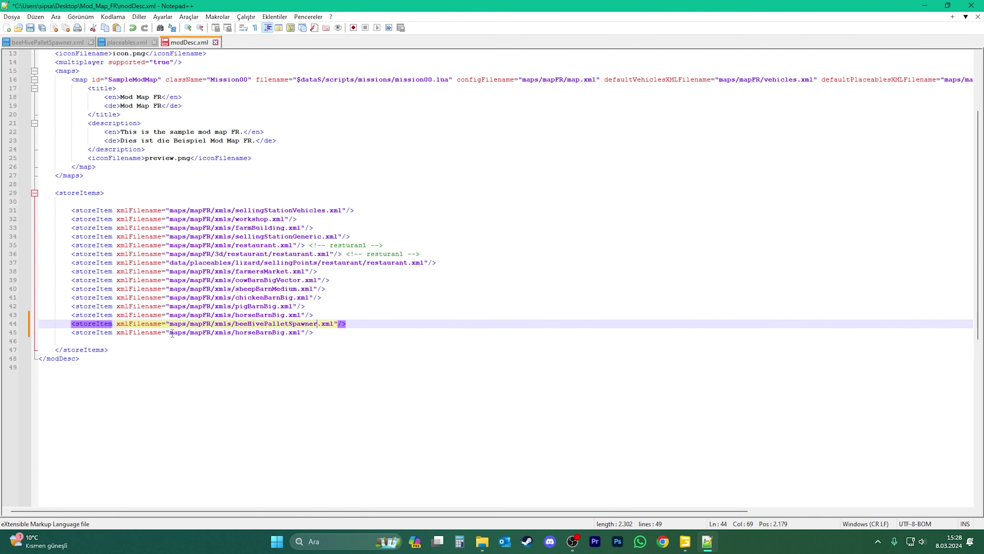
left_click_drag(172, 334, 264, 337)
left_click_drag(170, 333, 304, 335)
key("ctrl+v")
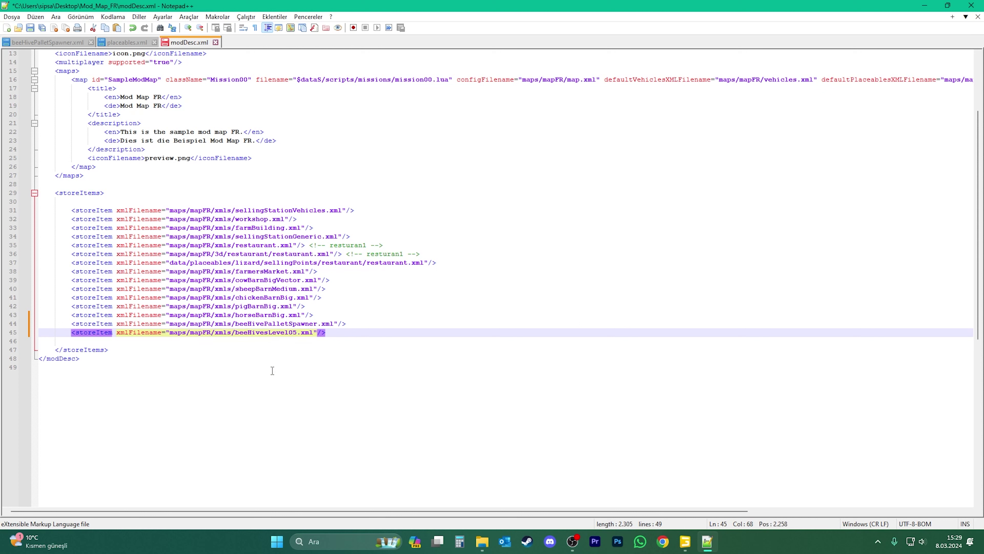
key("ctrl+s")
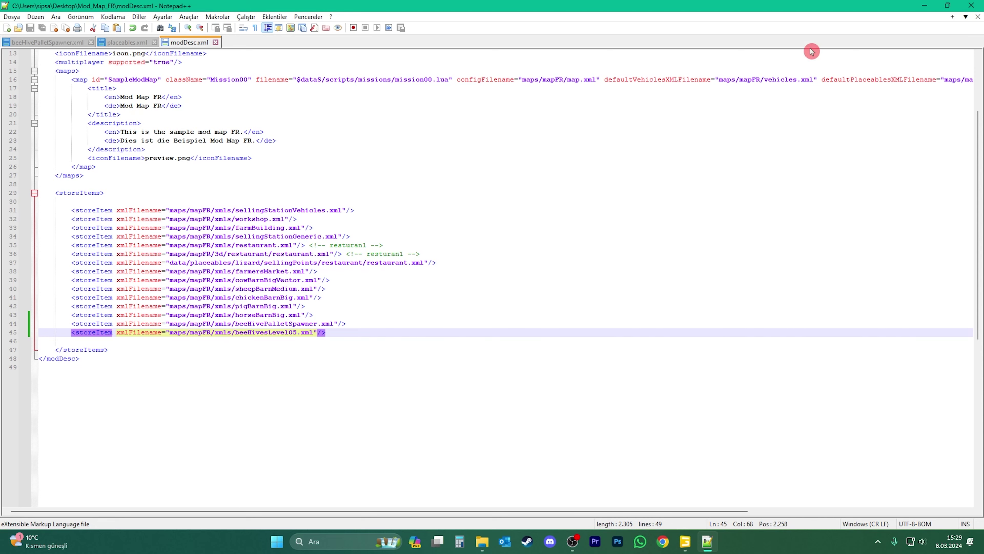
Close all open XML files along with Notepad++, File Explorer and GIANTS Editor
left_click(978, 17)
left_click(978, 17)
left_click(977, 17)
left_click(971, 6)
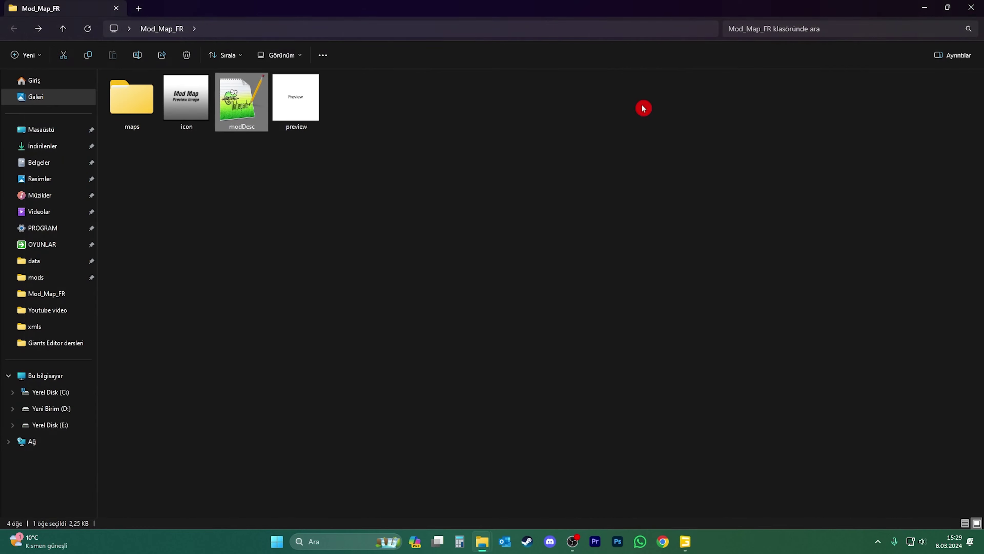
left_click(655, 202)
left_click(971, 5)
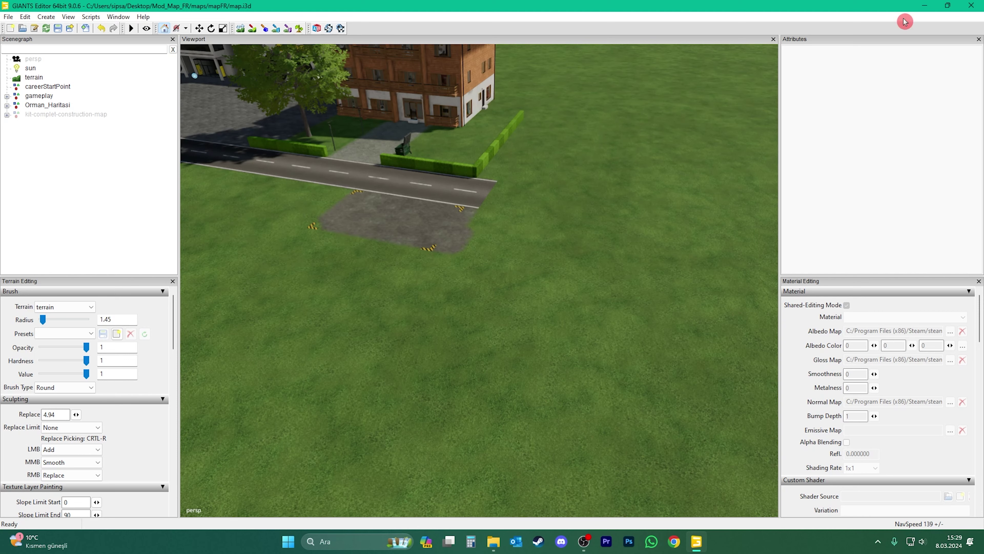
left_click(971, 6)
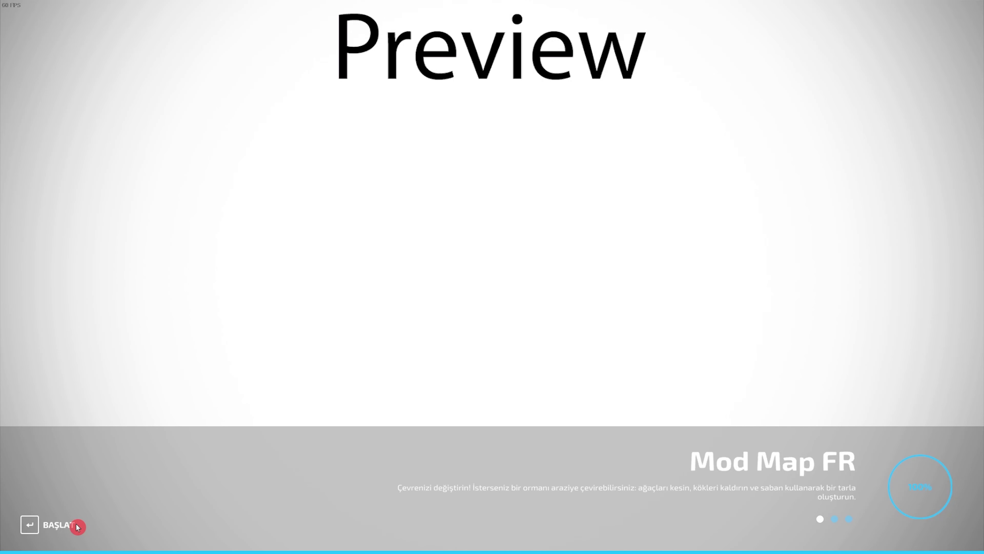
Start Mod Map FR in the game with the preselected character and inspect the beehive pallet spawner up close
left_click(53, 528)
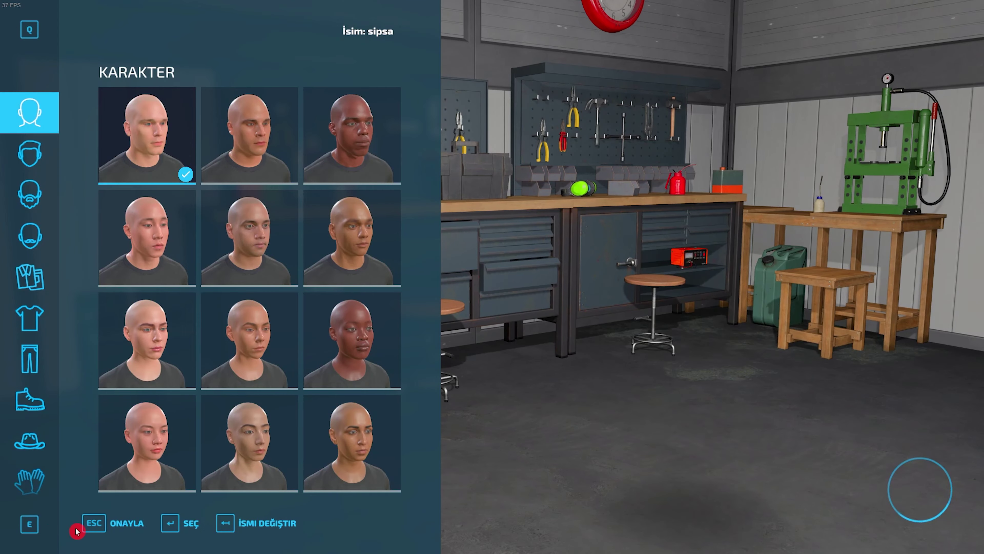
left_click(99, 526)
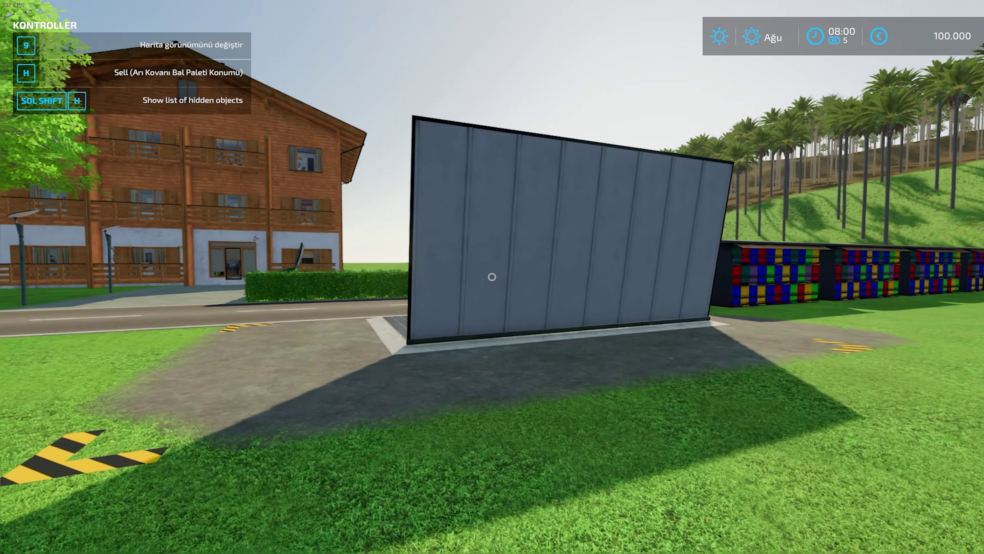
key("a")
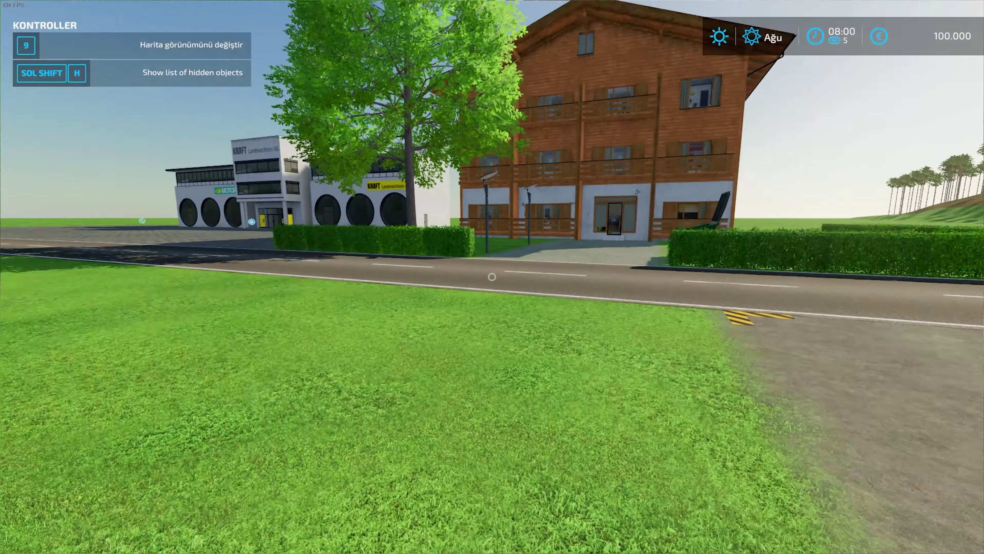
key("a")
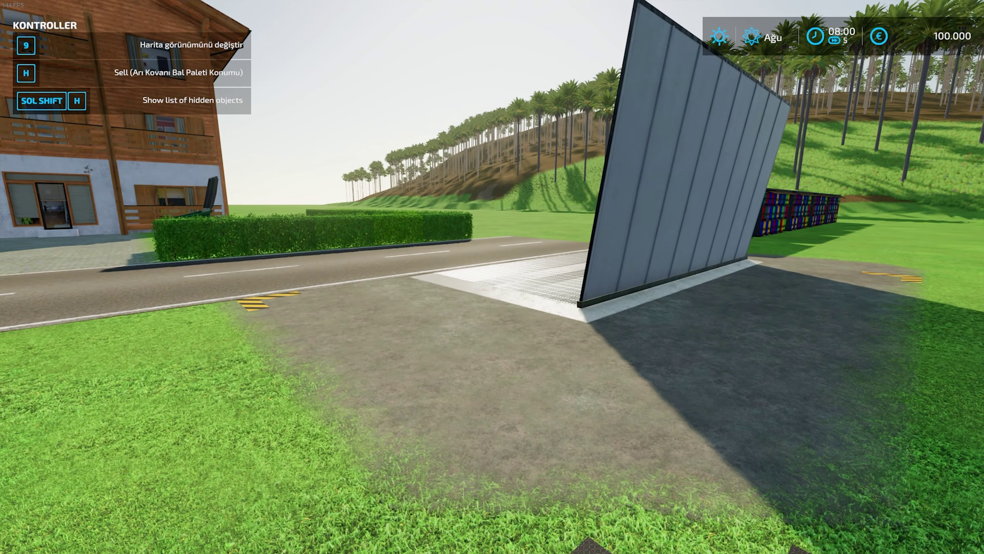
key("w")
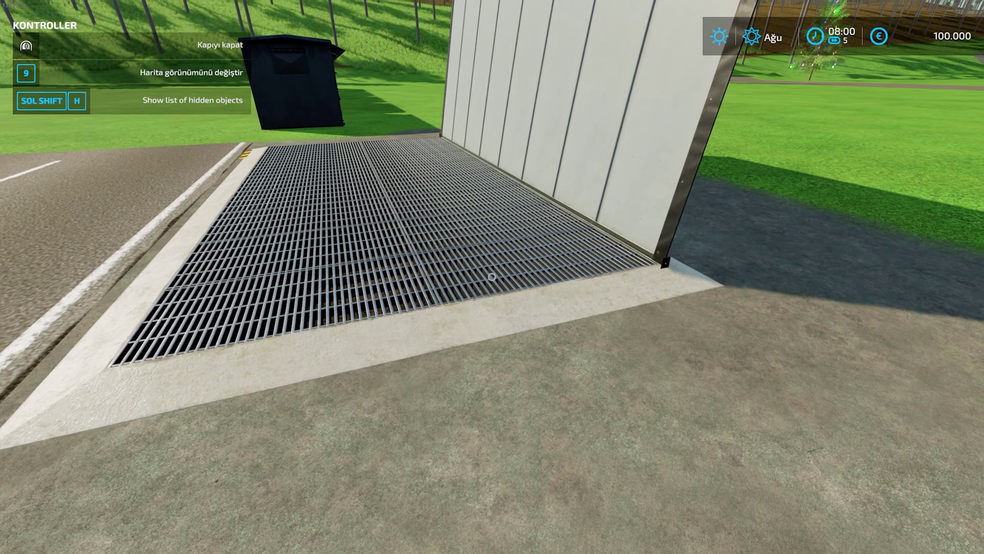
Check the placeable icons on the in-game map and inspect the row of beehives beside the pallet spawner
key("Escape")
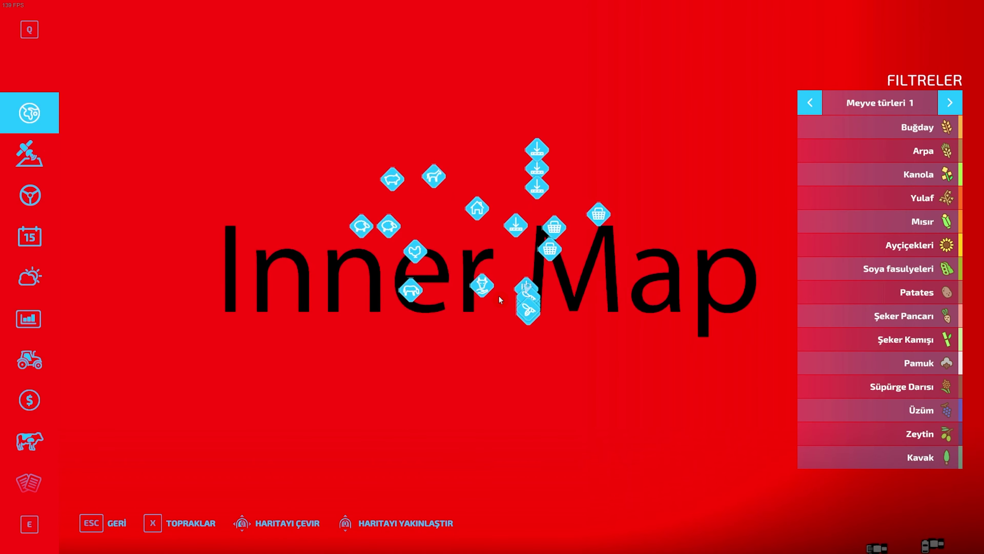
key("Escape")
key("s")
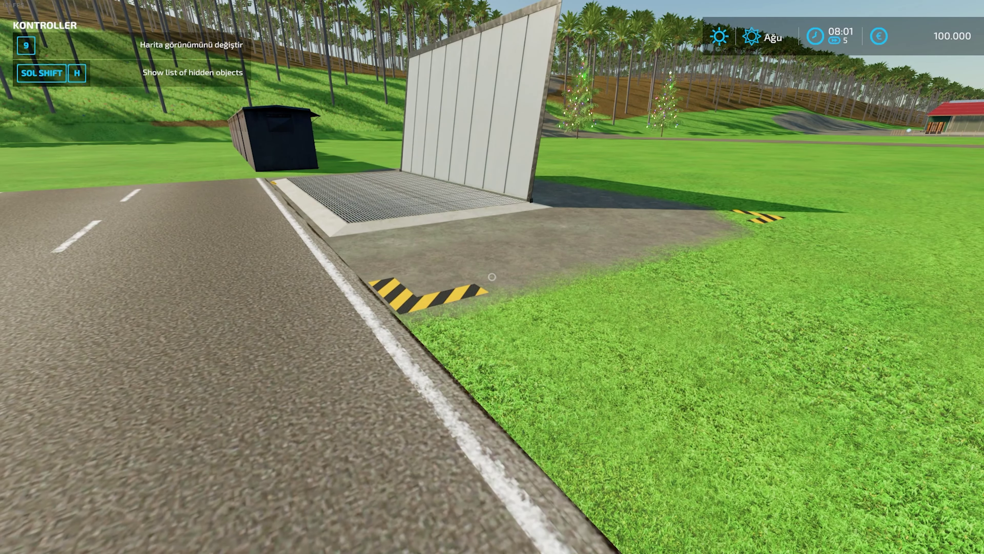
key("w")
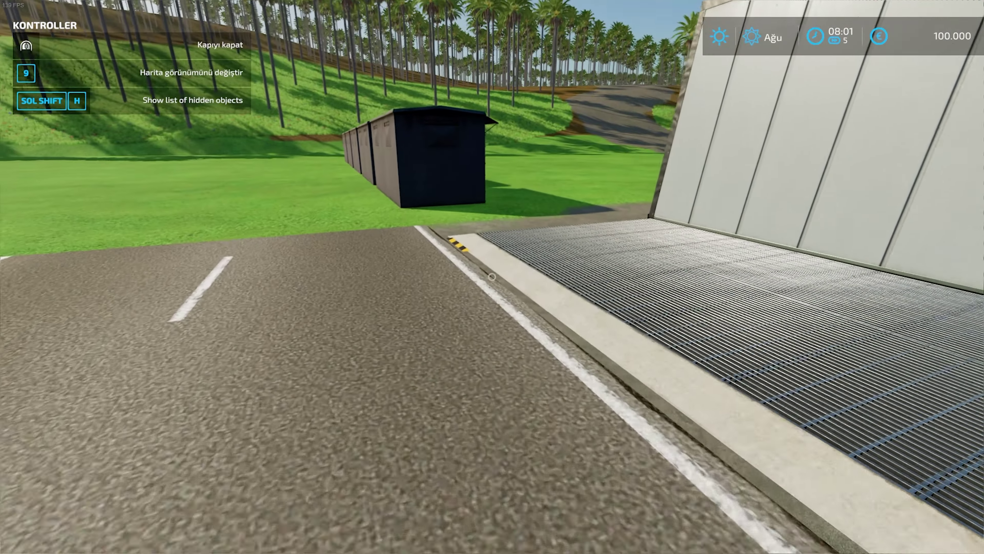
key("w")
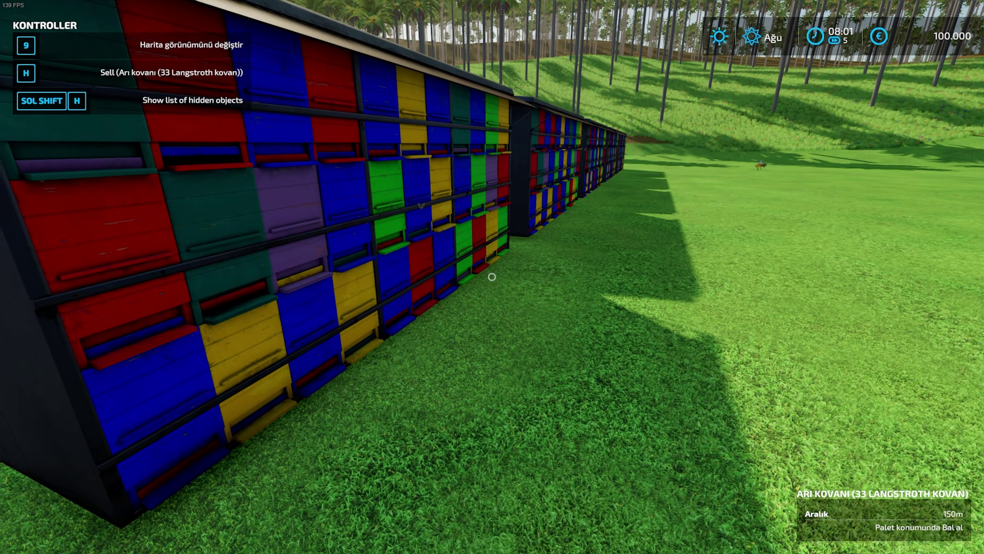
key("a")
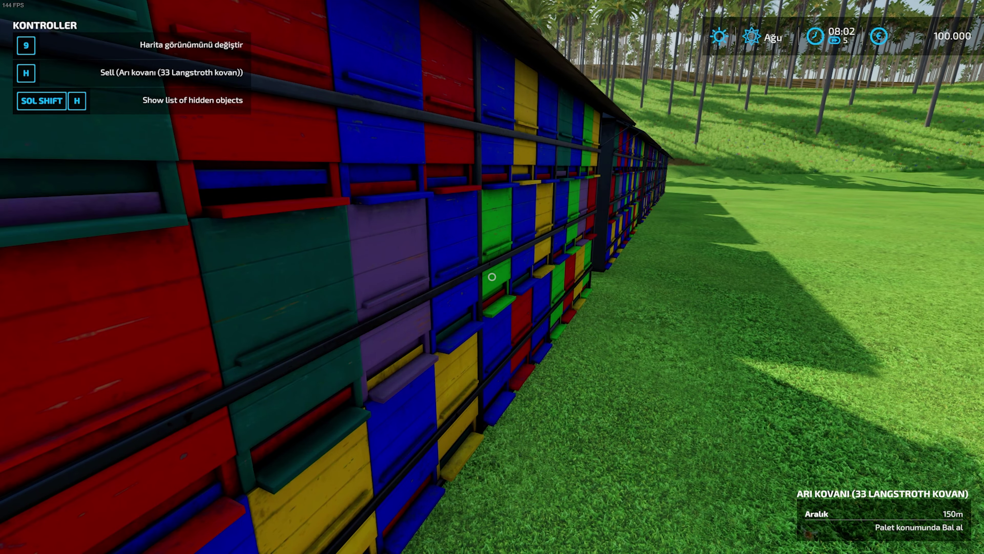
Walk along the row of beehives to examine the coloured fronts of the hives
key("s")
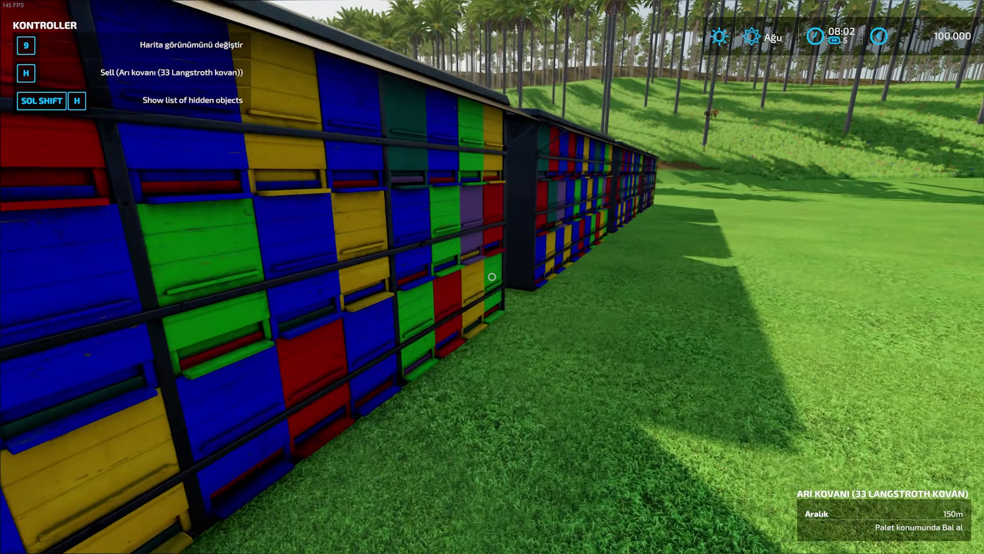
key("d")
key("w")
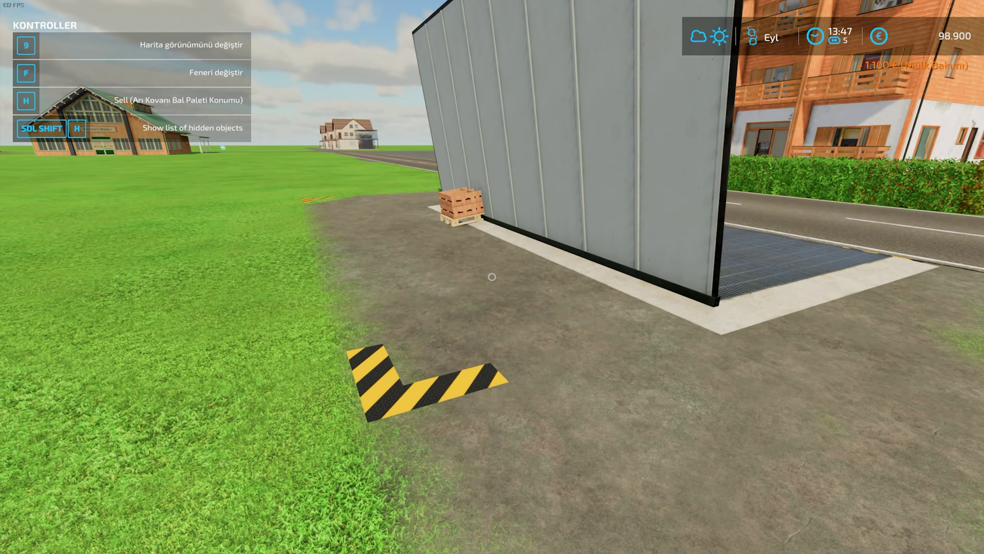
Turn on the player's super strength option (Süper Güç) so that heavy pallets can be carried
key("alt+j")
left_click(8, 169)
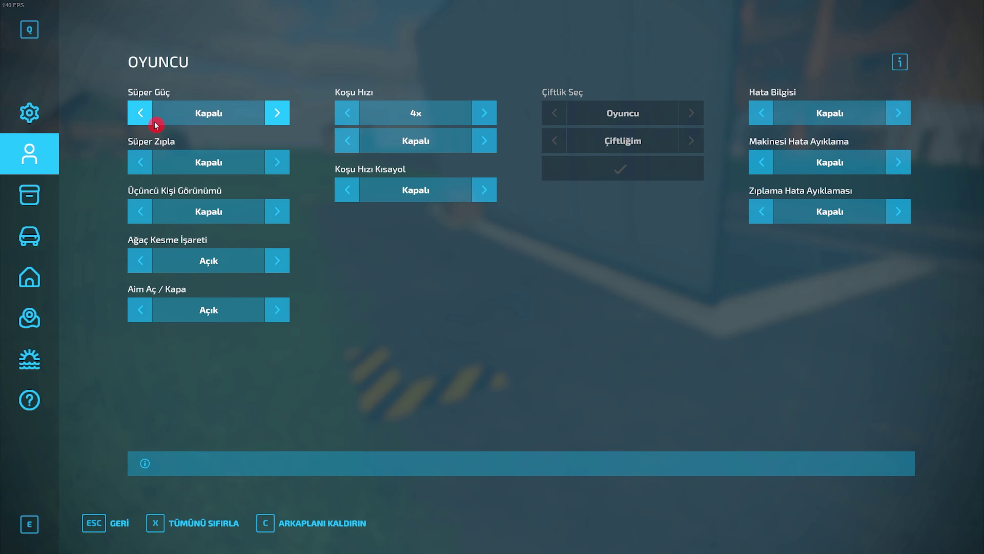
key("Escape")
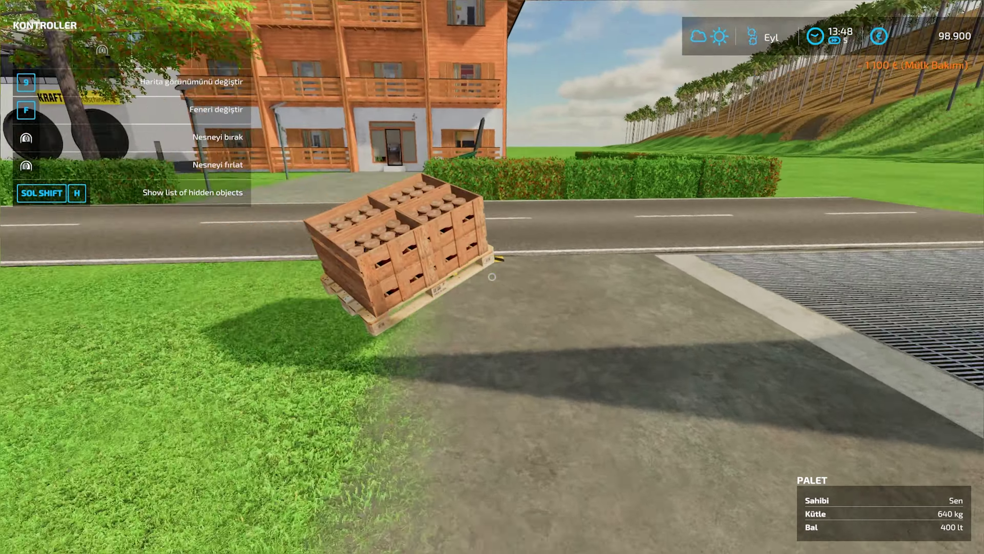
Carry a 400 lt honey pallet from the pallet spawner across the grass to the farmers market and sell it
key("w")
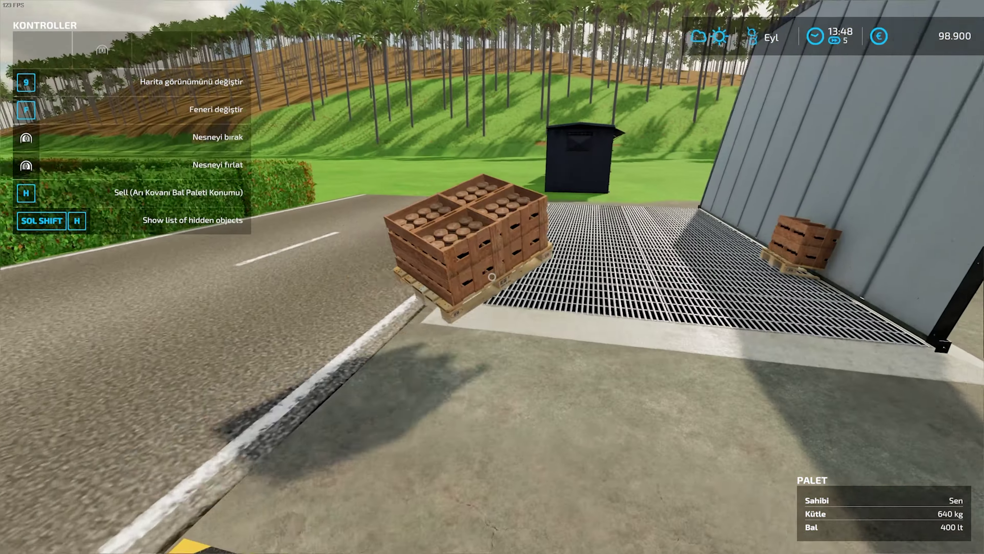
key("w")
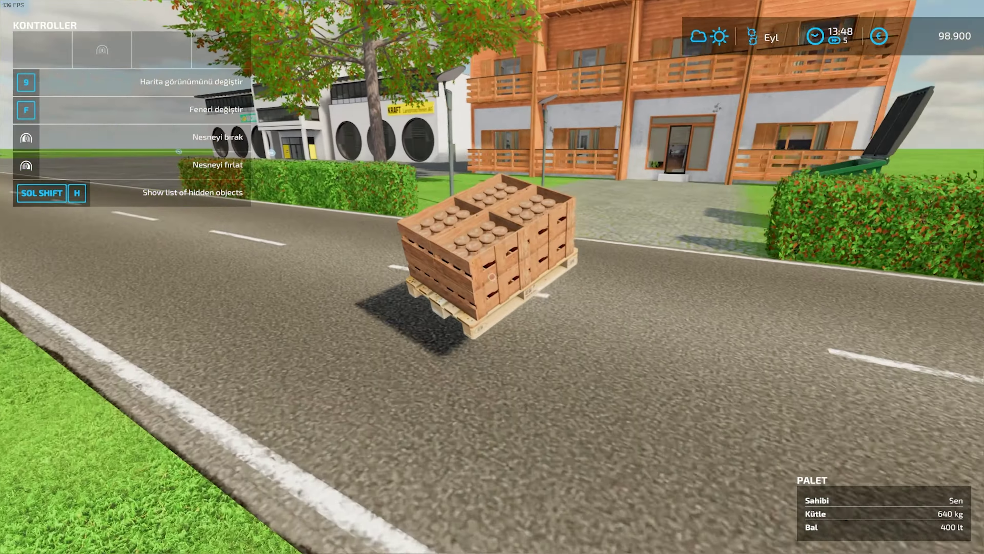
key("w")
key("a")
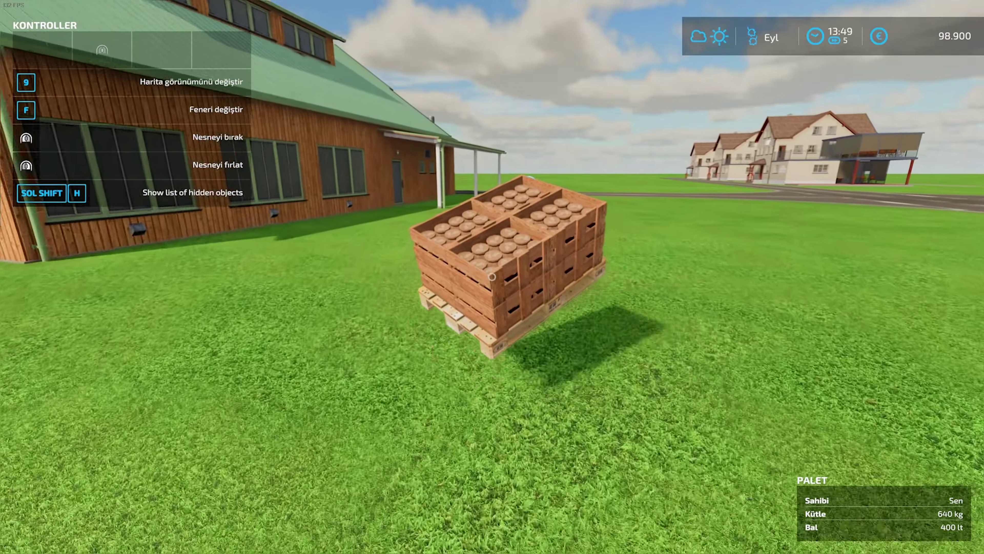
key("w")
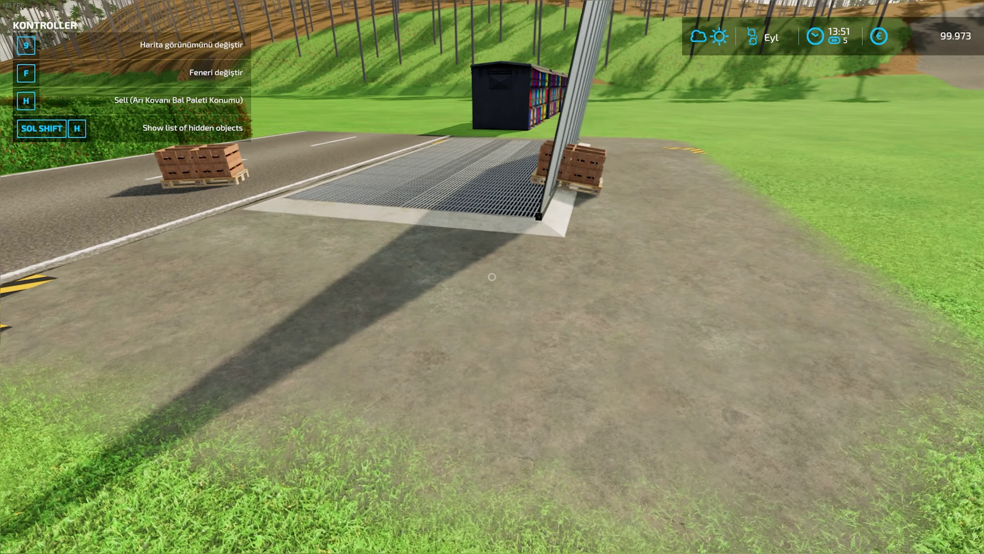
Put another honey pallet on the road beside the spawner and fast-forward game time at speed 32000, ending back at 360
key("a")
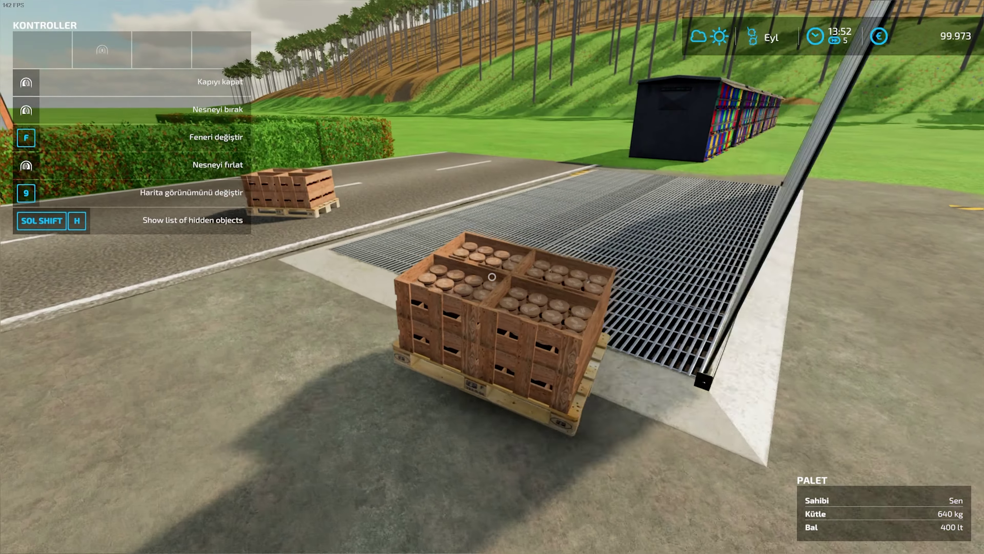
left_click(492, 277)
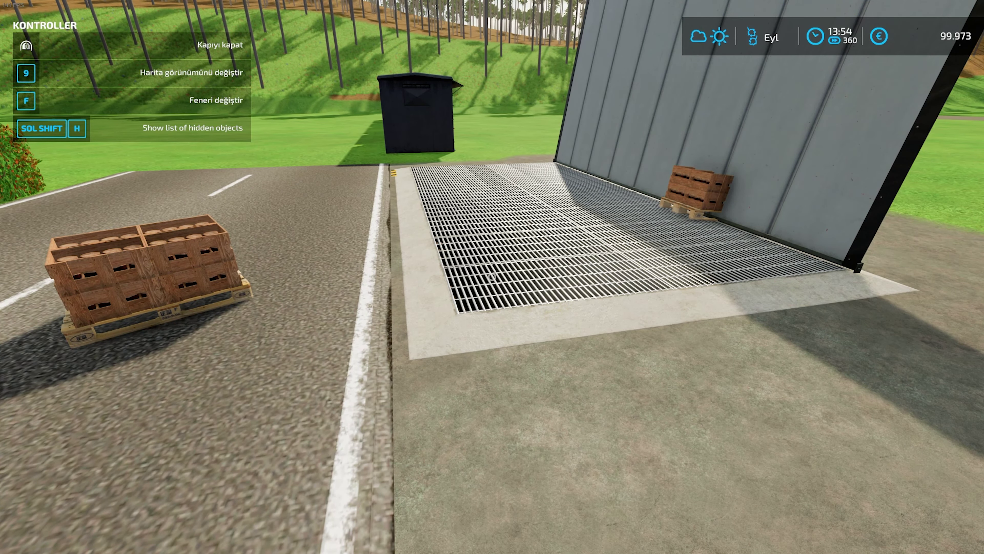
key("ctrl+8")
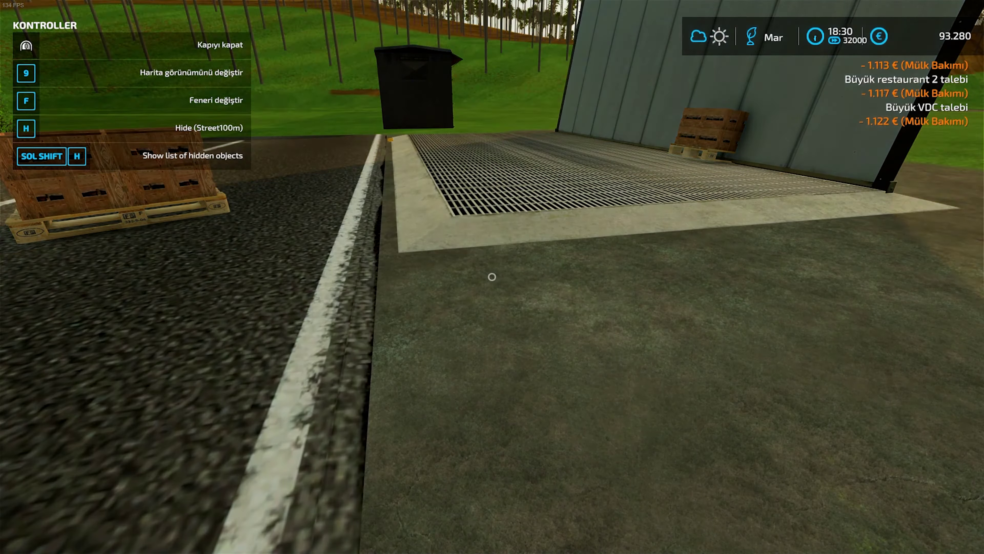
key("7")
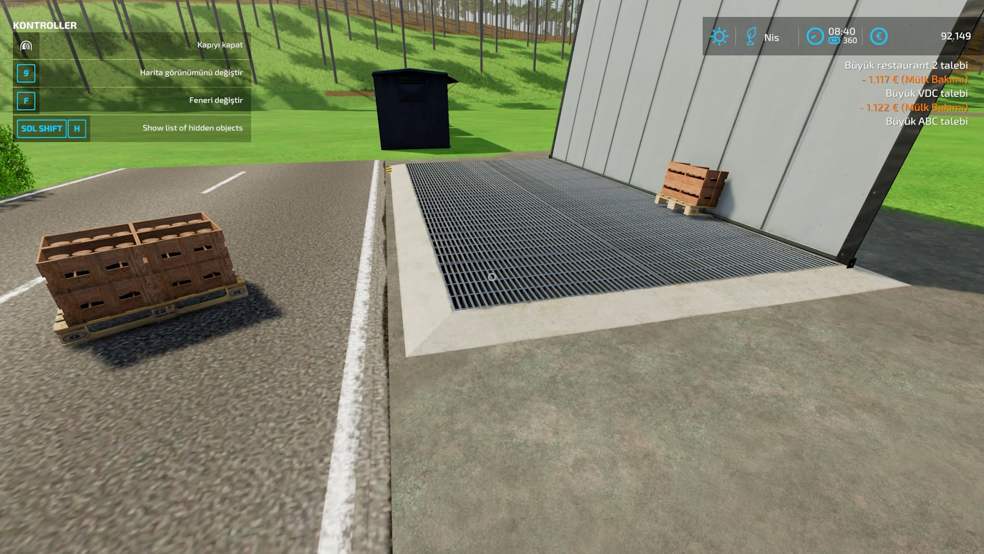
Turn on the extra time speed option (Ekstra Zaman Hızı) and raise the game time speed to 10000
key("Escape")
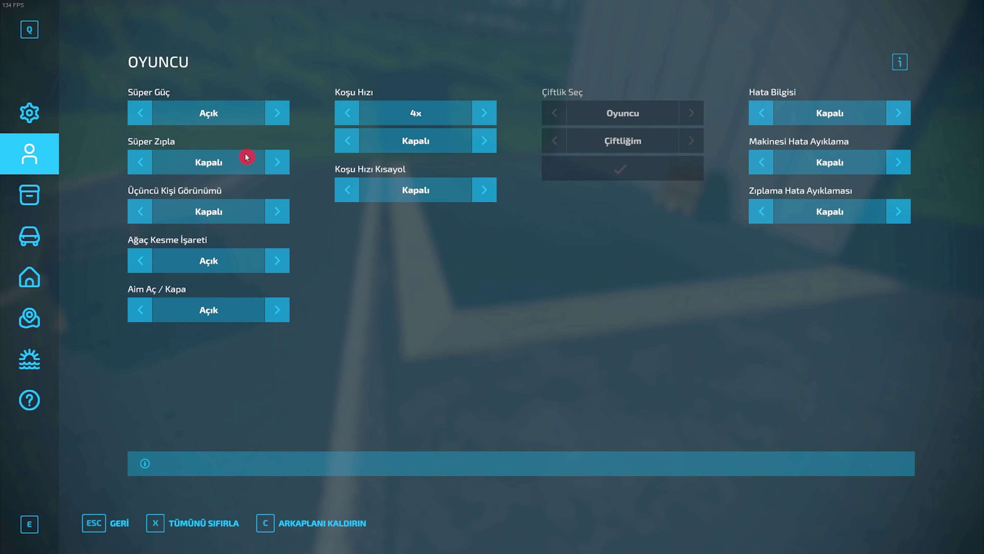
left_click(43, 101)
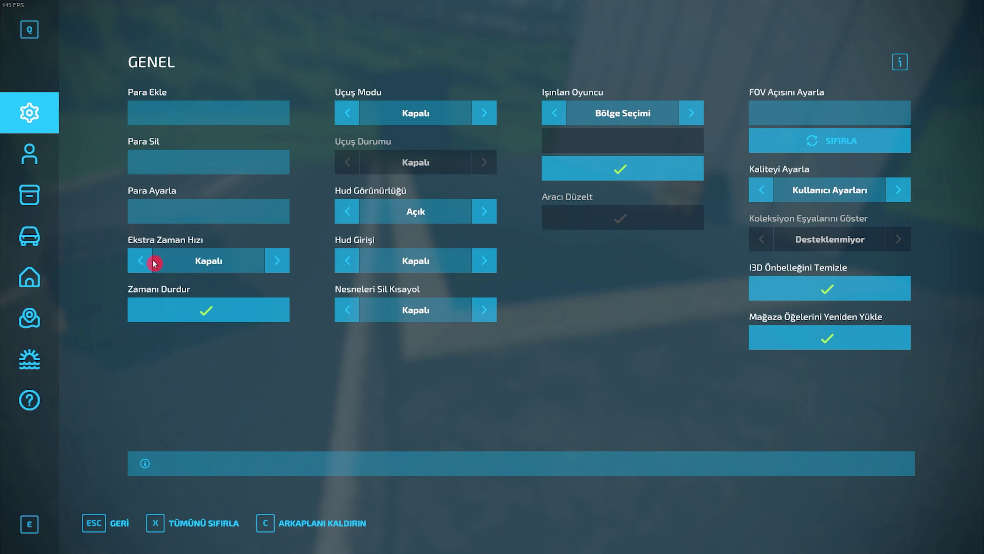
left_click(282, 259)
left_click(373, 364)
key("Escape")
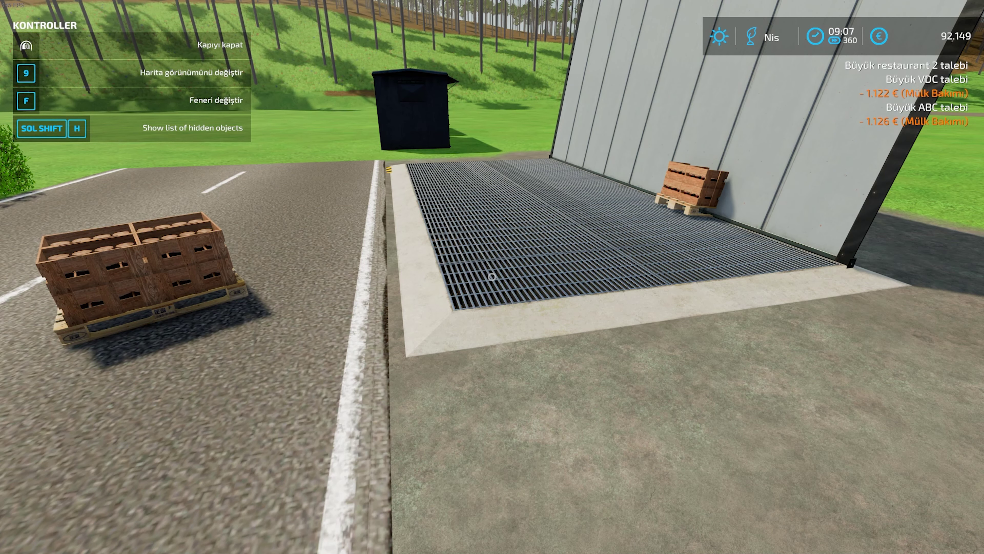
key("8")
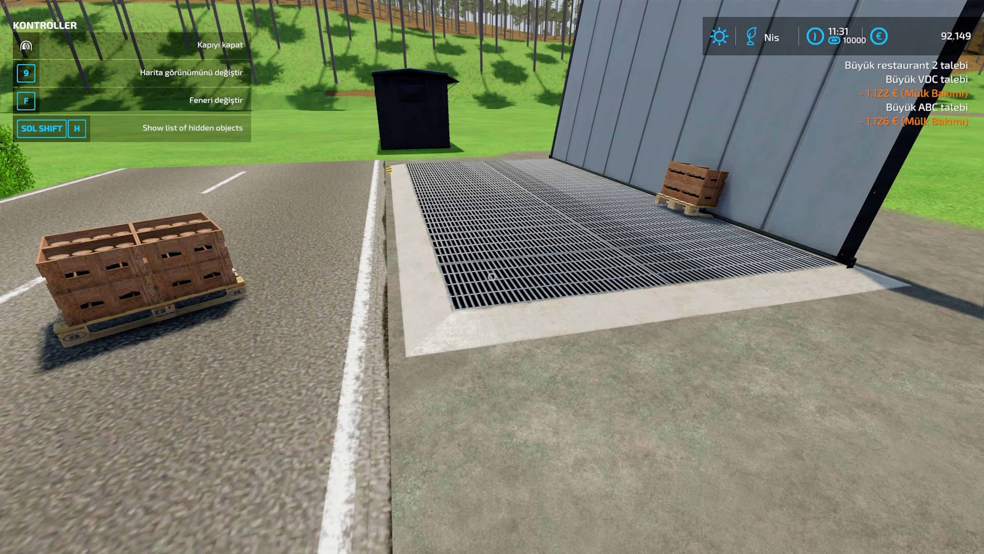
Pick up the honey pallets beside the spawner wall and set them down clear of the spawning area
key("w")
key("d")
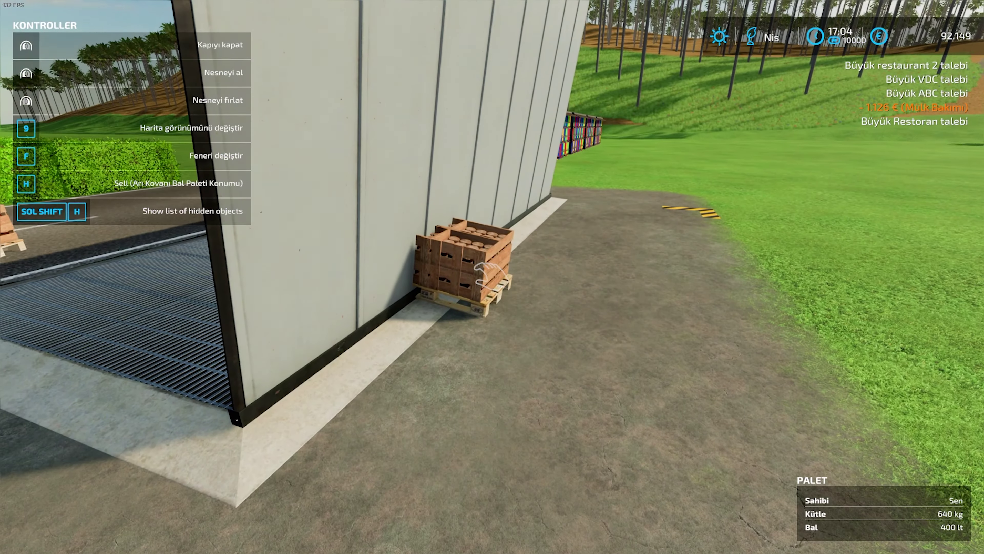
left_click(492, 277)
key("s")
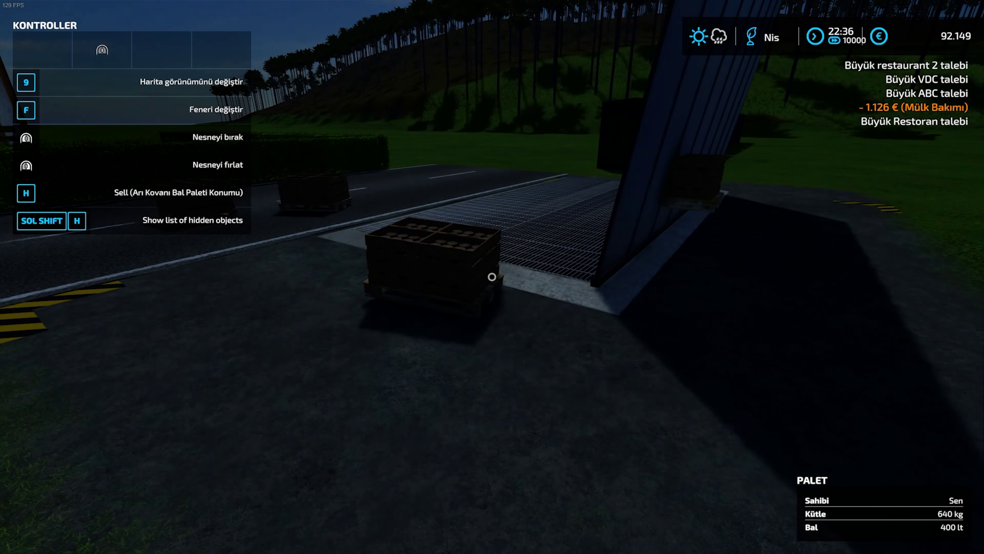
left_click(492, 277)
key("w")
left_click(492, 277)
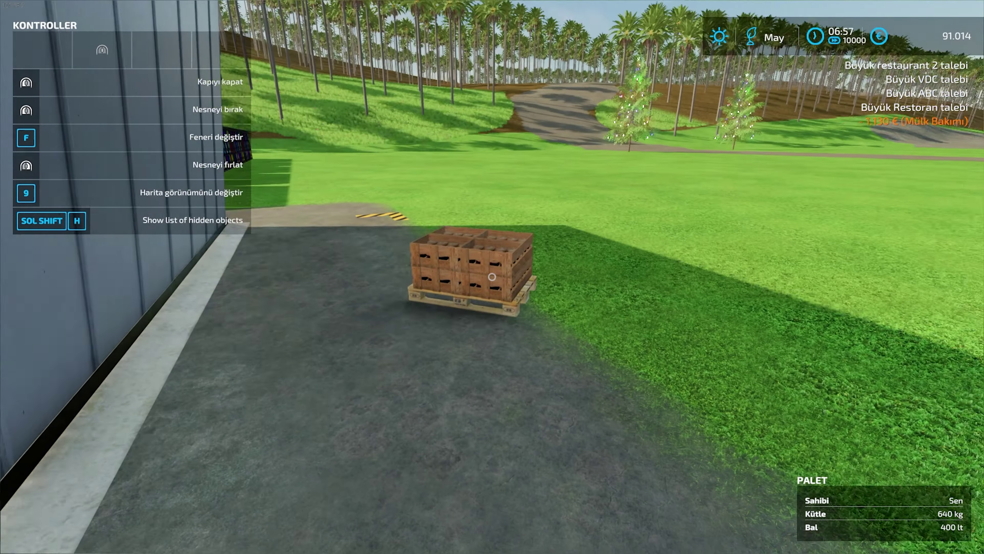
left_click(492, 277)
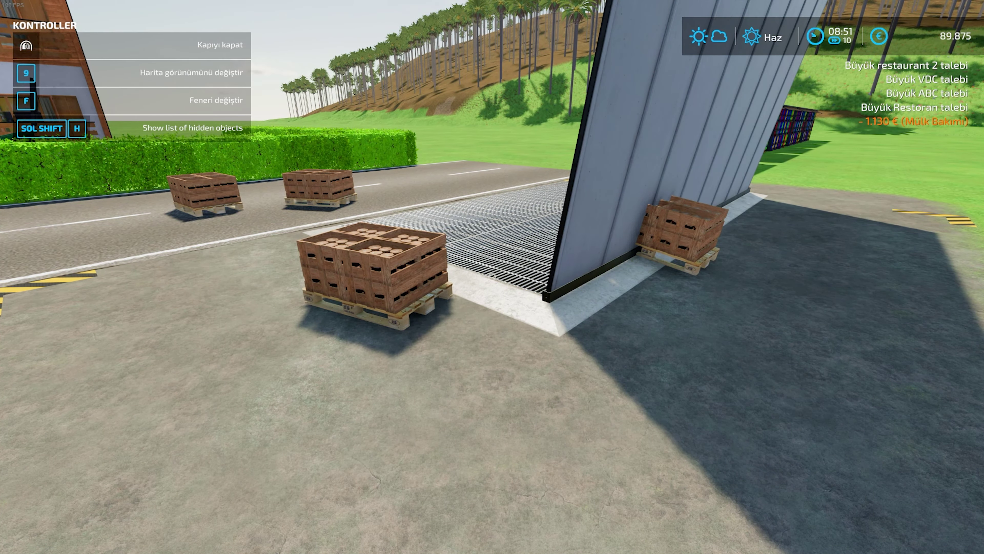
Take the honey pallet in front of the spawner to the farmers market's unloading point and sell its 400 lt of honey
left_click(492, 275)
key("w")
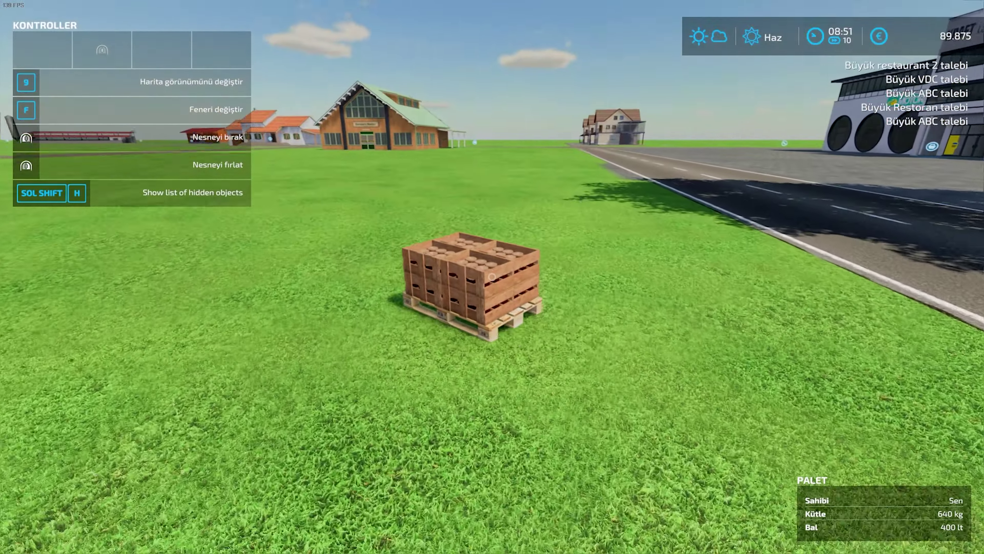
key("w")
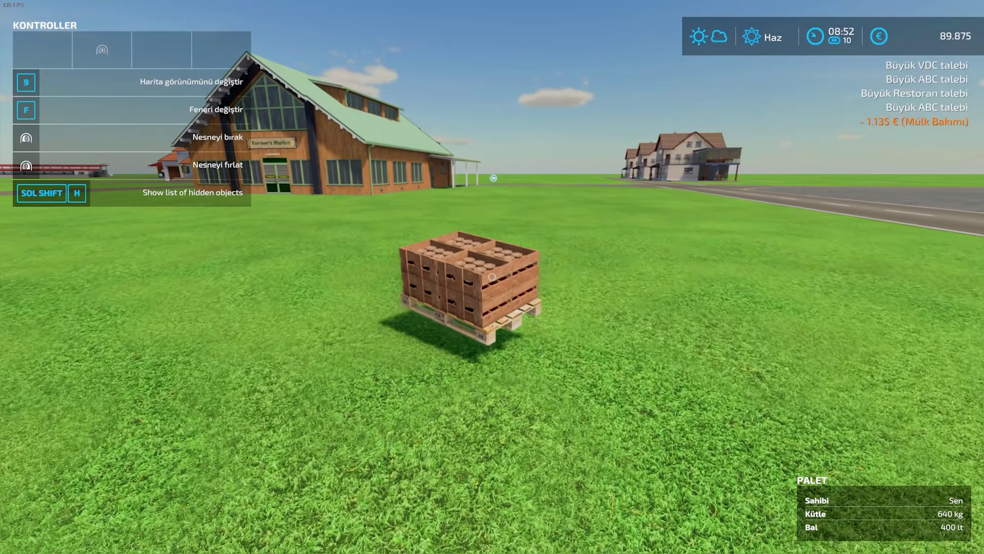
key("w")
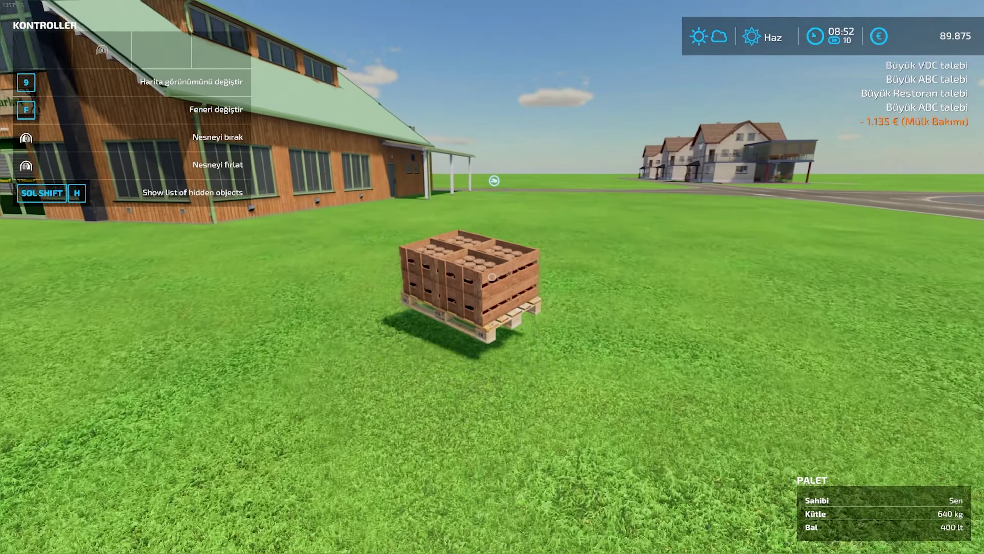
key("w")
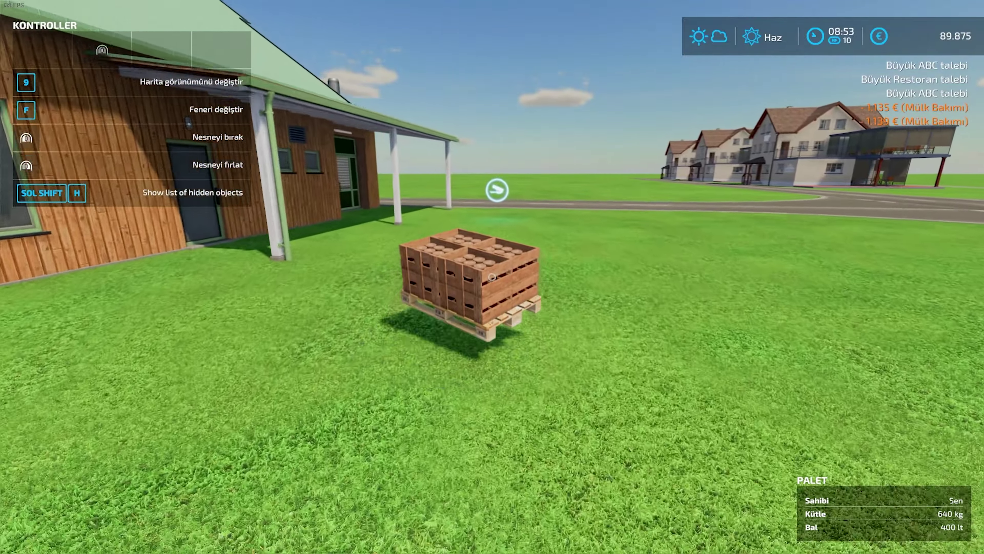
key("w")
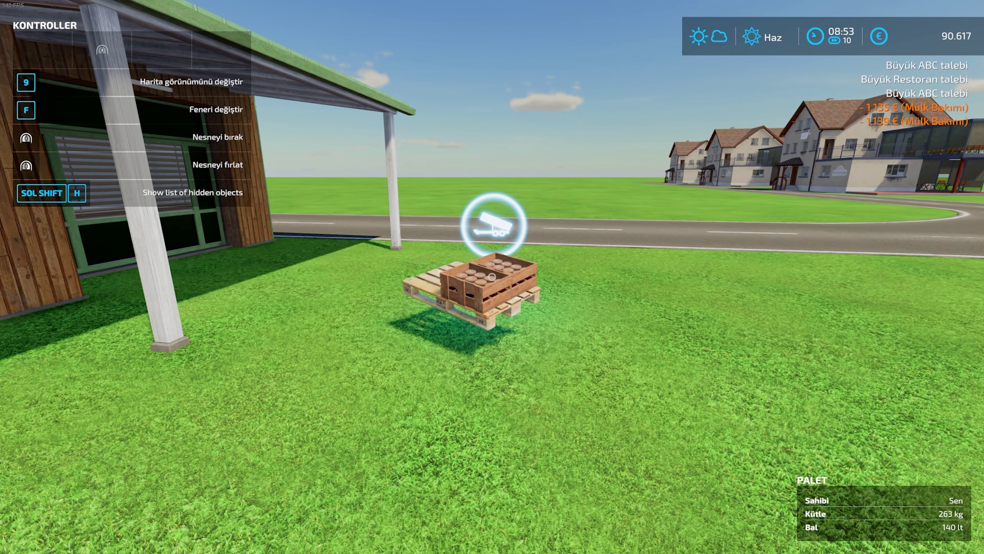
key("w")
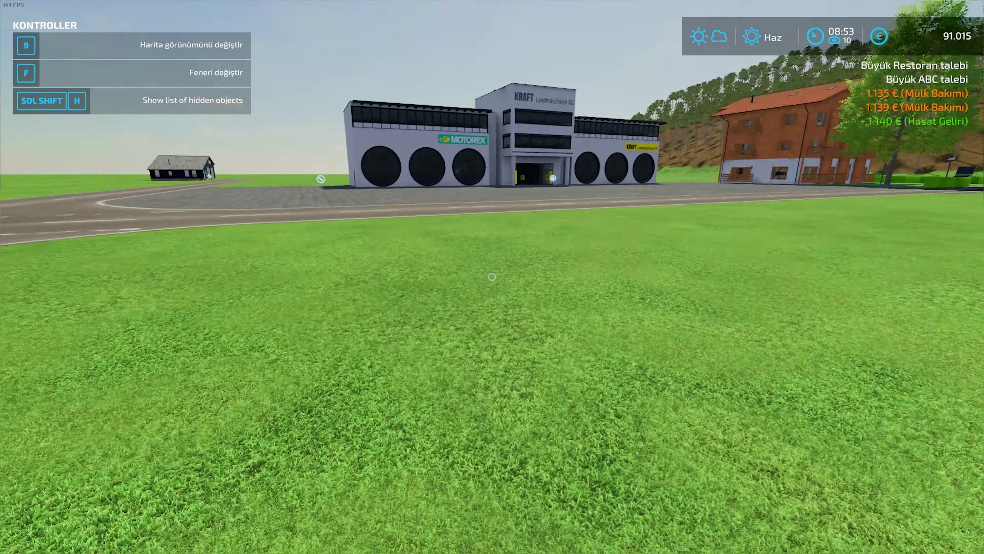
key("w")
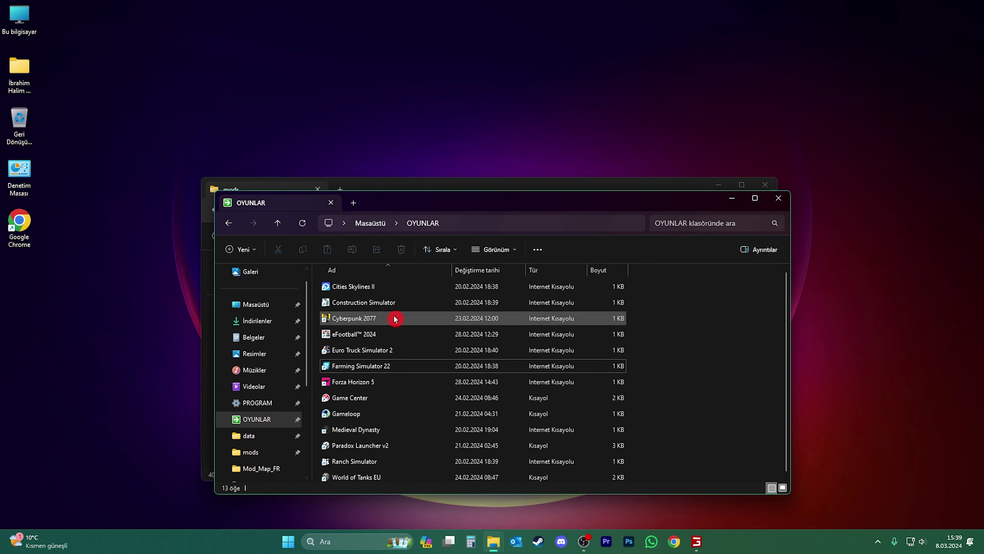
Open the log text file from the FarmingSimulator2022 documents folder in Notepad++ and reload its changed contents
left_click(251, 452)
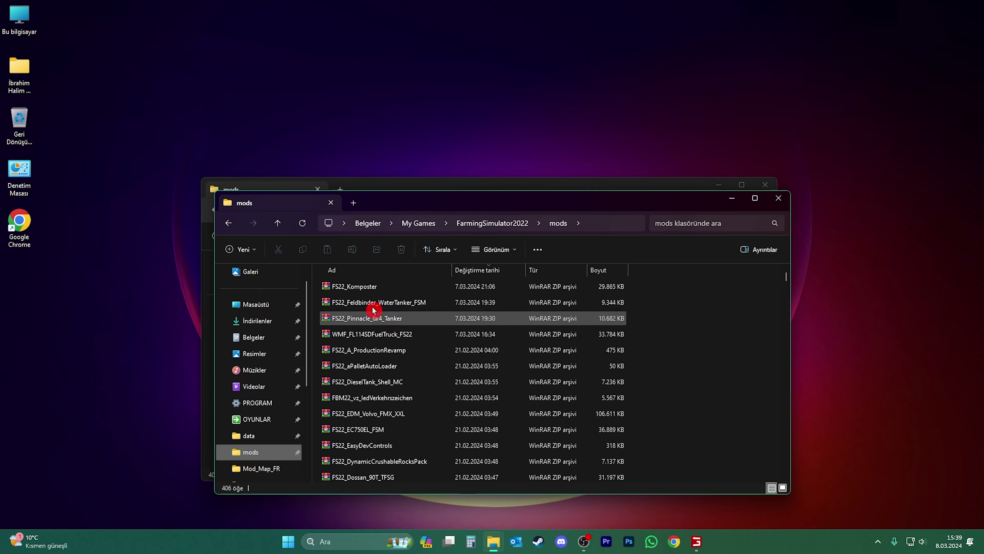
left_click(474, 224)
left_click(754, 198)
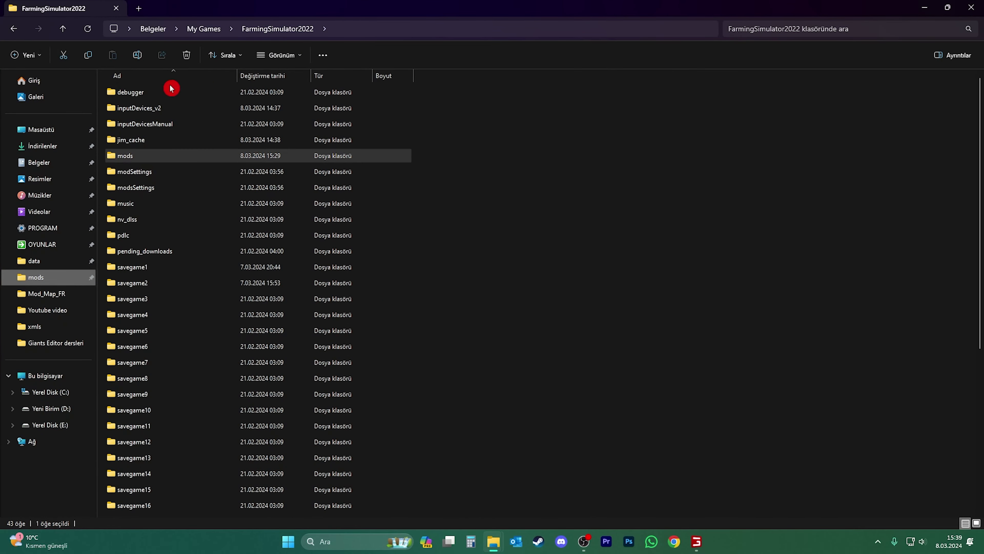
scroll(283, 160, "down", 5)
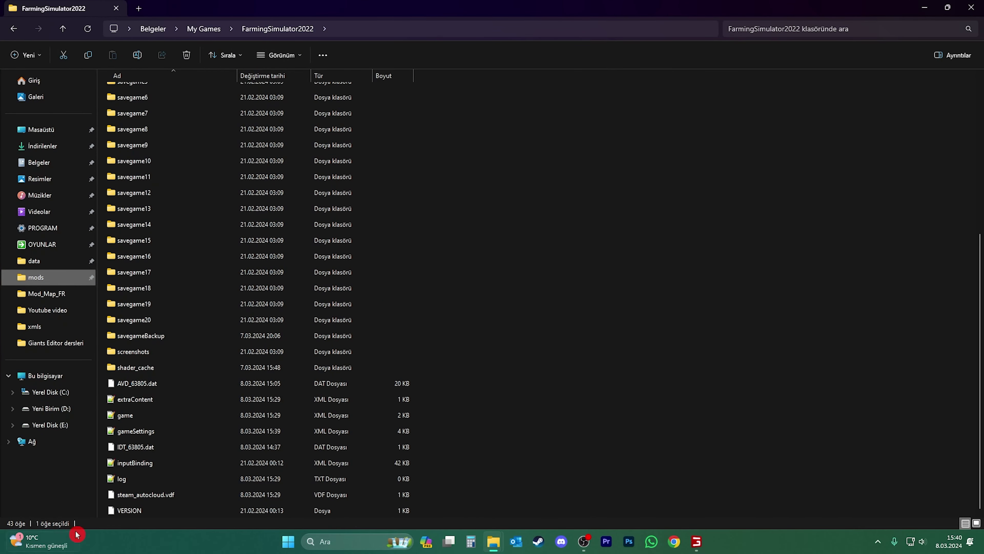
double_click(140, 477)
left_click(511, 311)
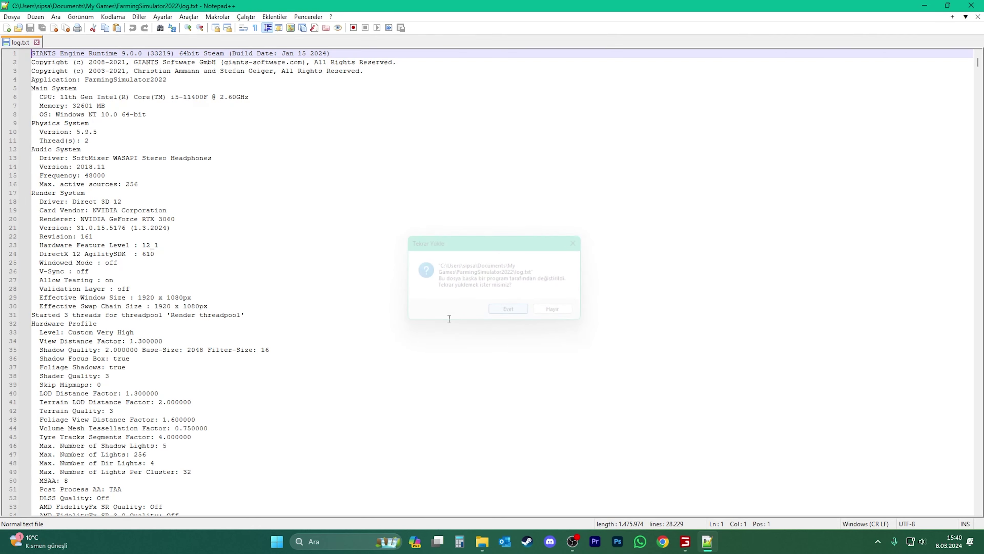
Search log.txt for "beeH" and go through the matches to check the beehive pallet spawner entries for errors
key("ctrl+f")
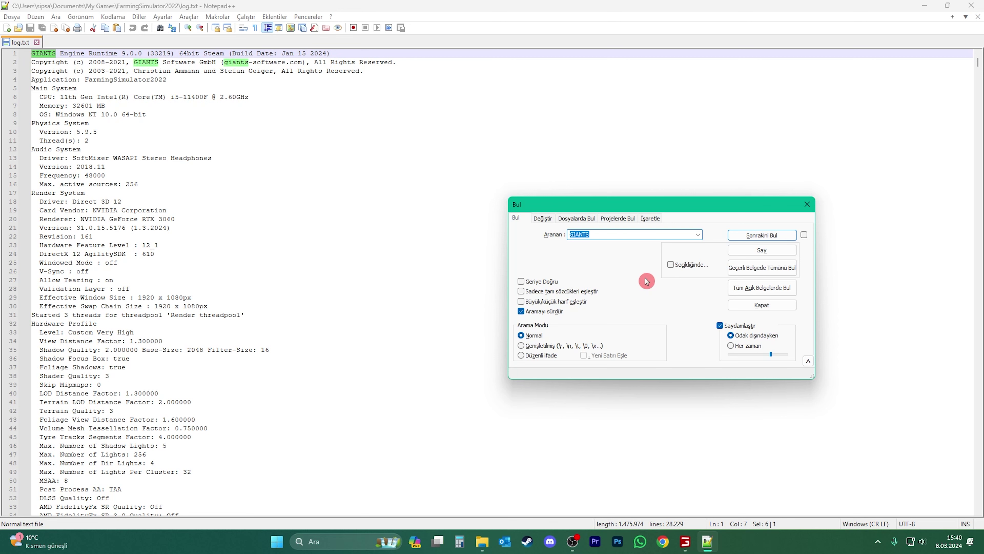
type("beeH")
key("Return")
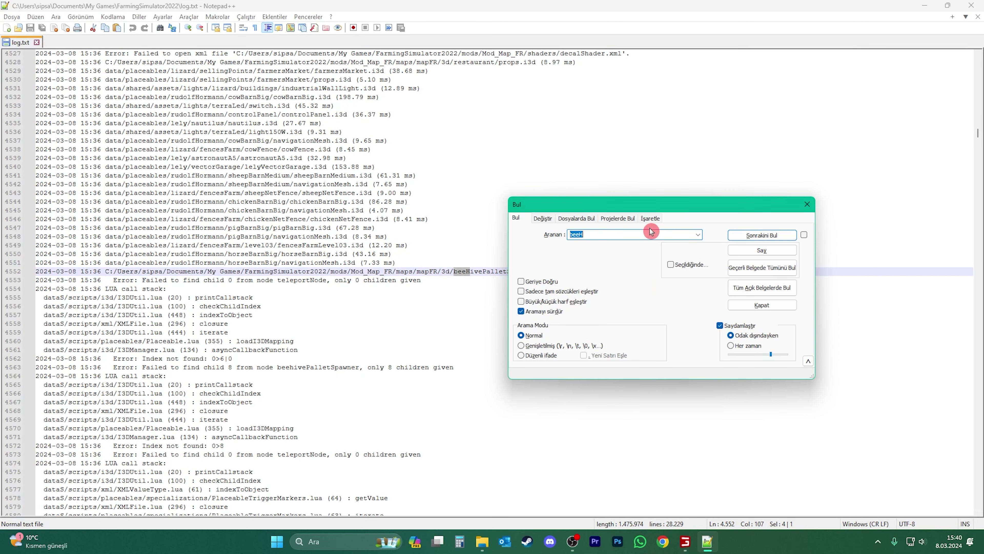
left_click_drag(656, 213, 384, 357)
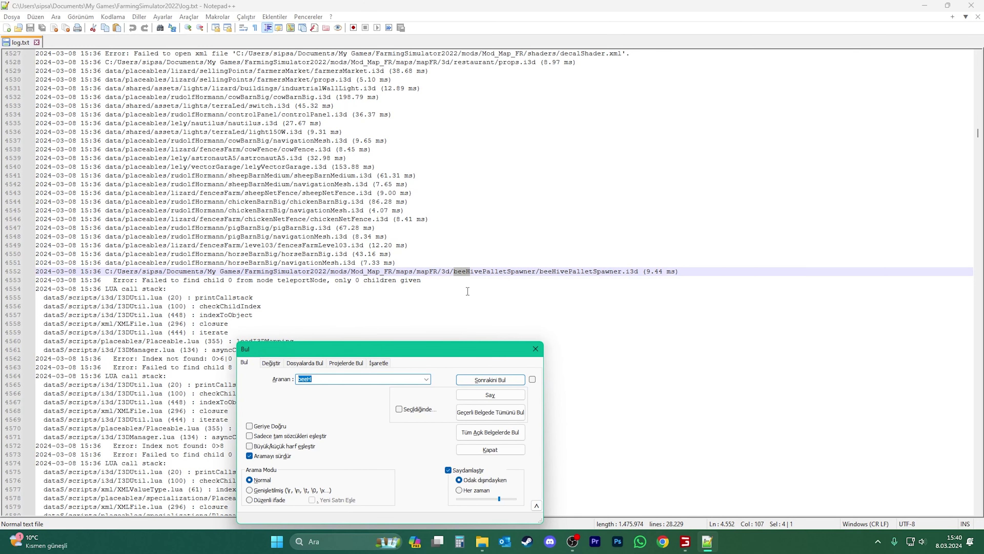
left_click(500, 381)
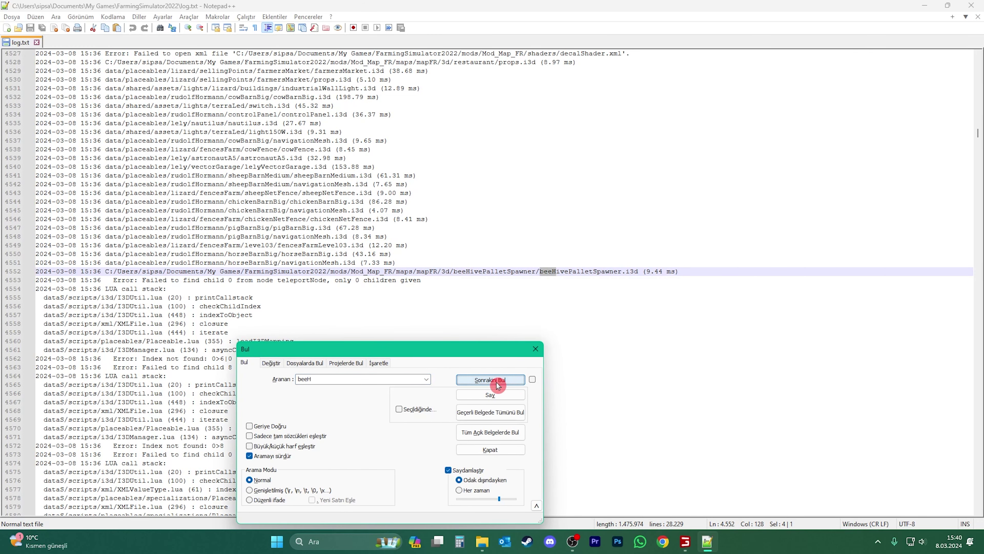
Copy the log error "Failed to find child 8 from node beehivePalletSpawner, only 8 children given" and translate it into Turkish in Google Translate
left_click_drag(425, 355, 630, 108)
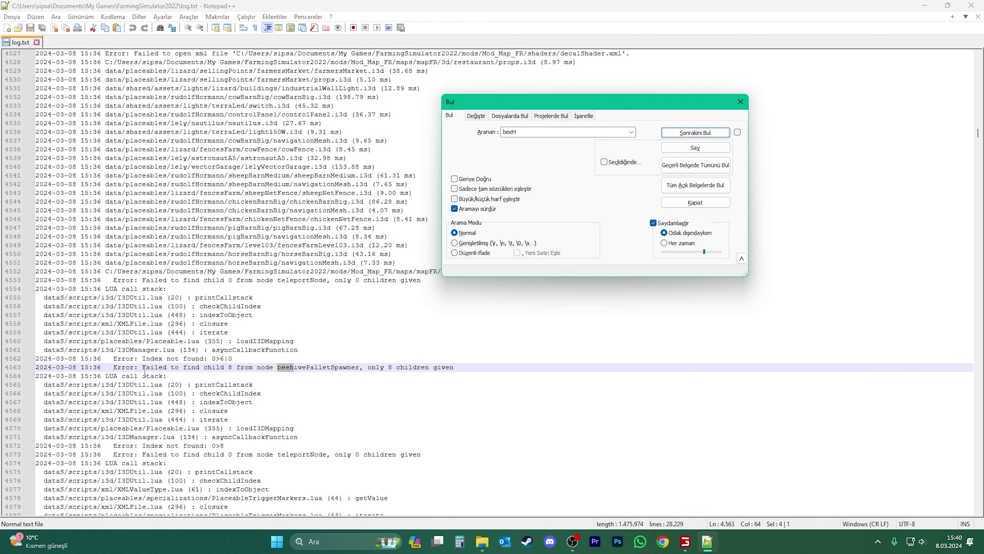
left_click_drag(142, 366, 506, 365)
key("ctrl+c")
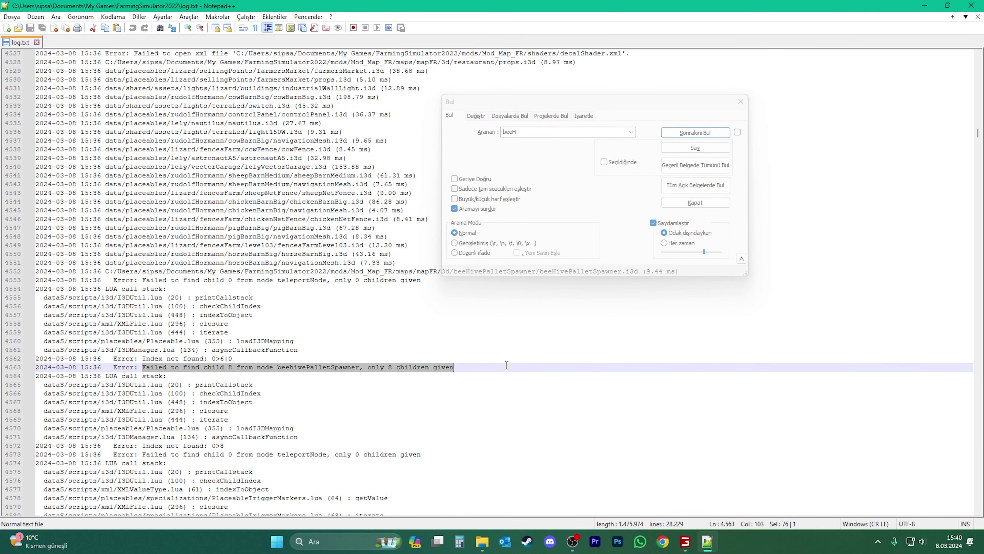
left_click(663, 541)
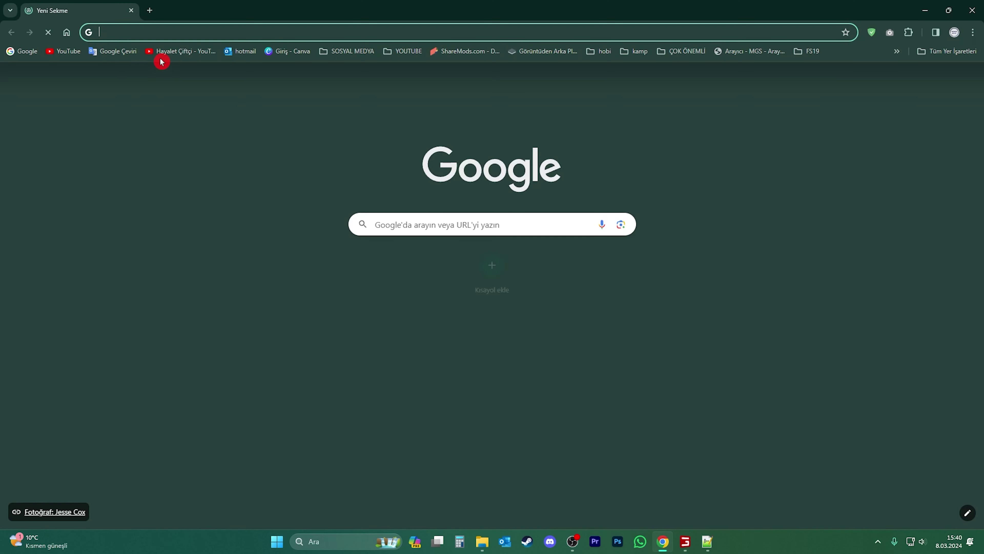
left_click(134, 52)
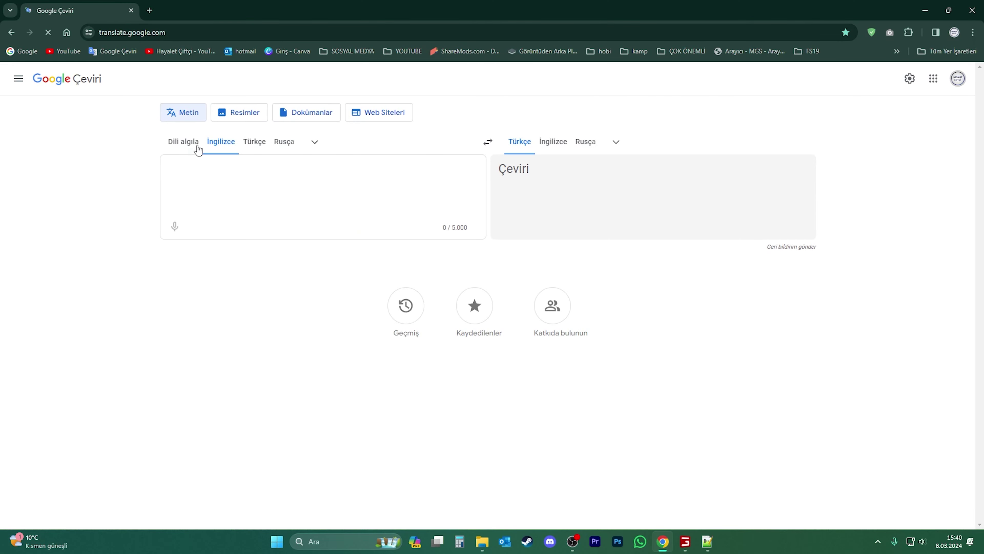
left_click(266, 202)
key("ctrl+v")
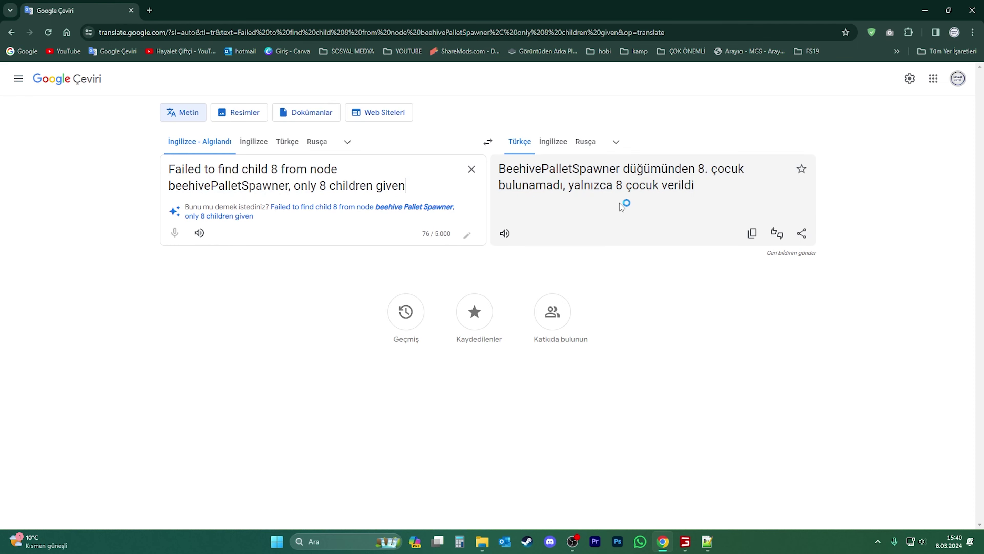
Return to log.txt in Notepad++ and reload its changed contents
left_click(753, 470)
left_click(684, 540)
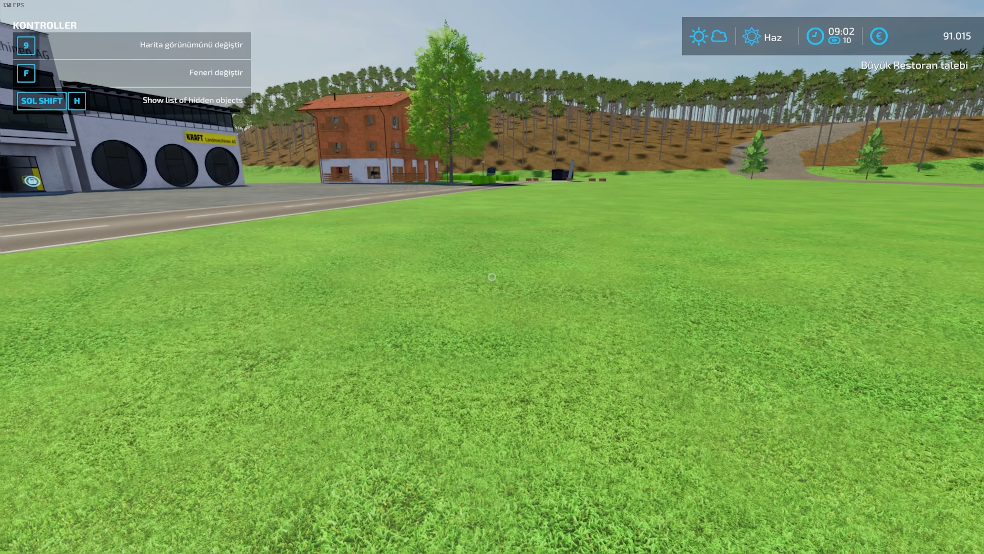
key("super")
left_click(717, 541)
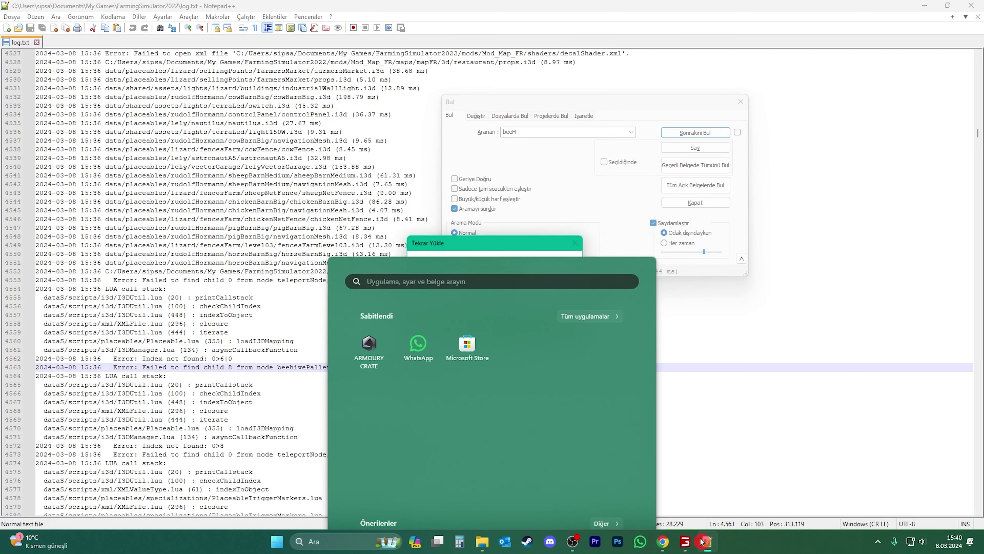
left_click(510, 311)
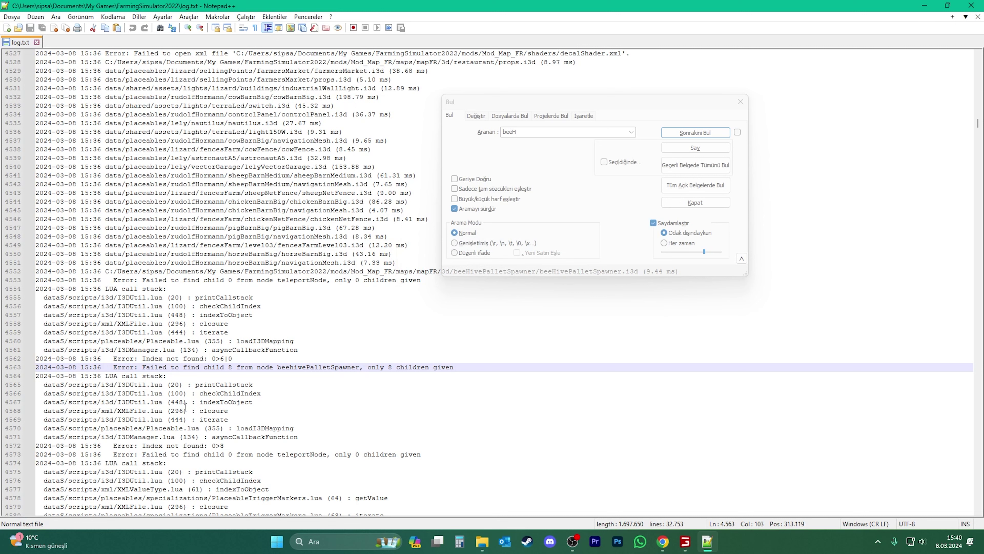
Go through the remaining "beeH" matches in log.txt, examining the errors around each beehive pallet spawner entry
scroll(322, 361, "down", 2)
left_click(698, 139)
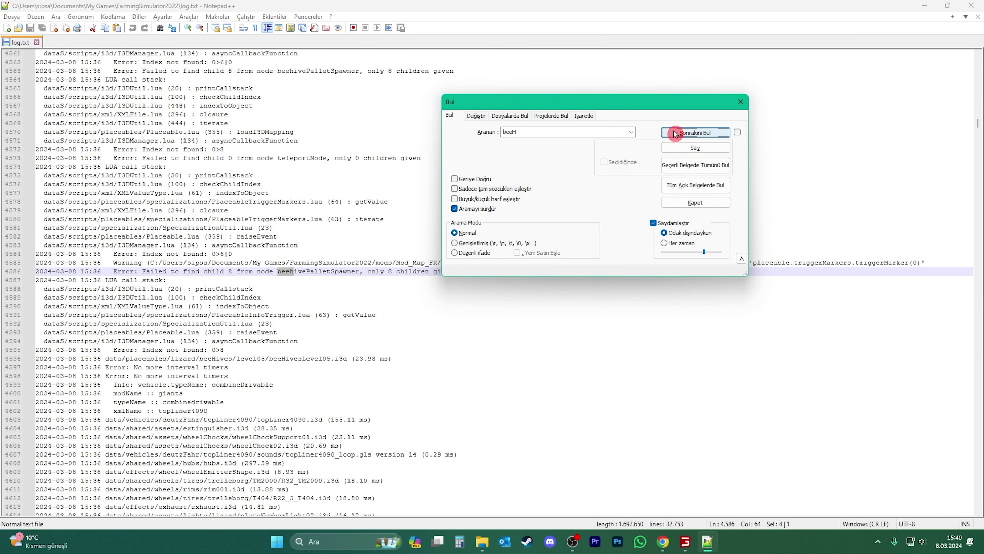
left_click_drag(649, 103, 494, 329)
left_click(561, 362)
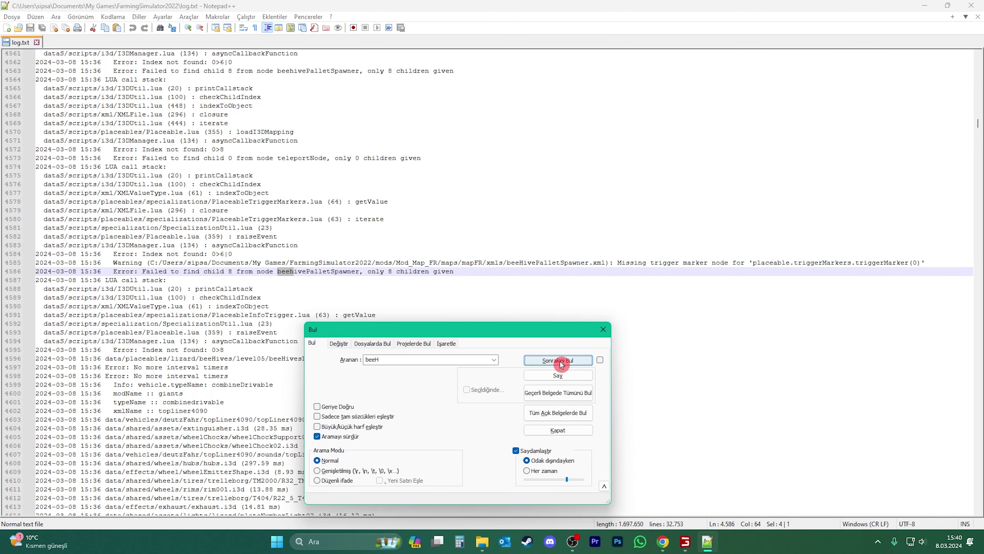
left_click(561, 362)
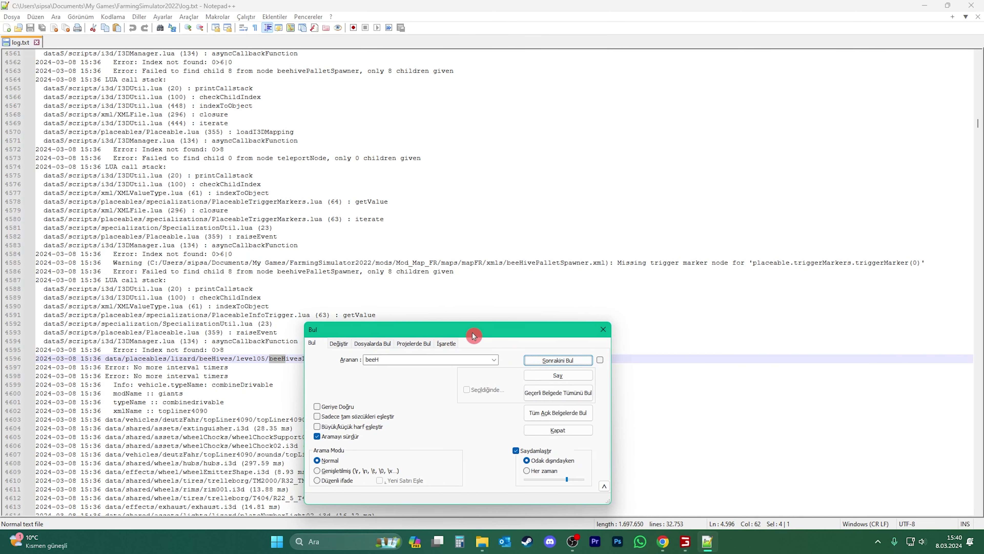
left_click_drag(475, 330, 539, 138)
left_click(606, 170)
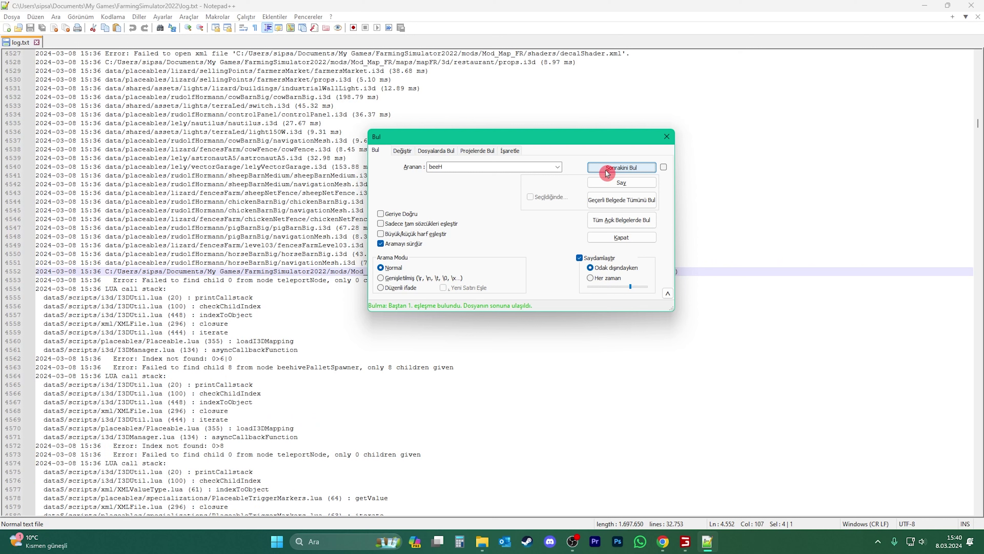
left_click(606, 170)
left_click_drag(550, 134, 457, 198)
left_click(575, 201)
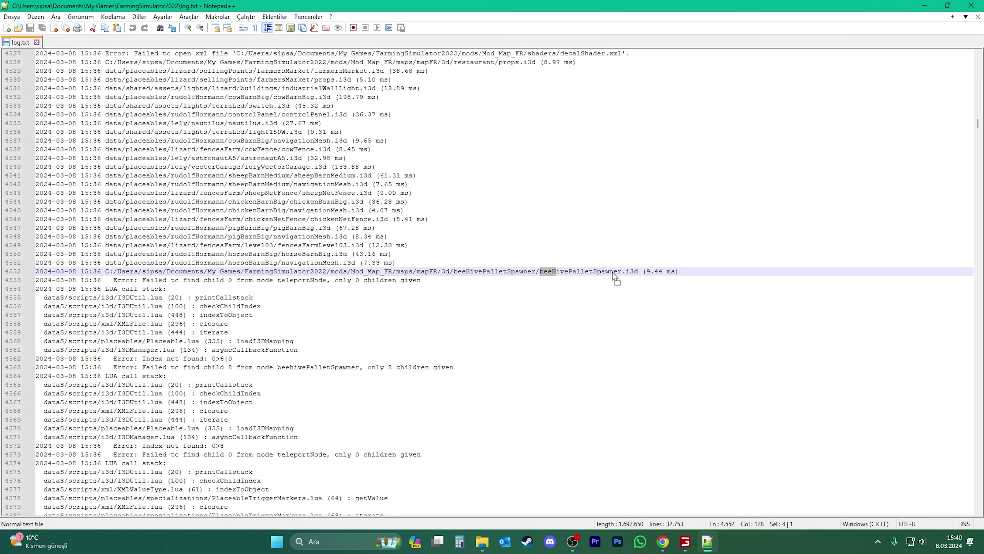
Close log.txt without saving its changes, and close Notepad++ and the translation browser window
left_click_drag(613, 276, 646, 272)
left_click(658, 297)
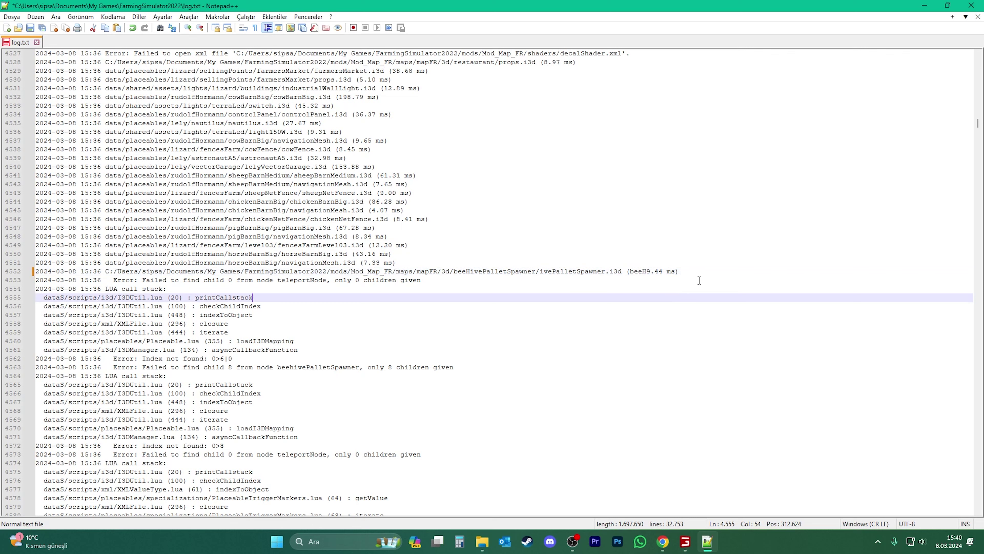
left_click(976, 18)
left_click(523, 305)
left_click(979, 5)
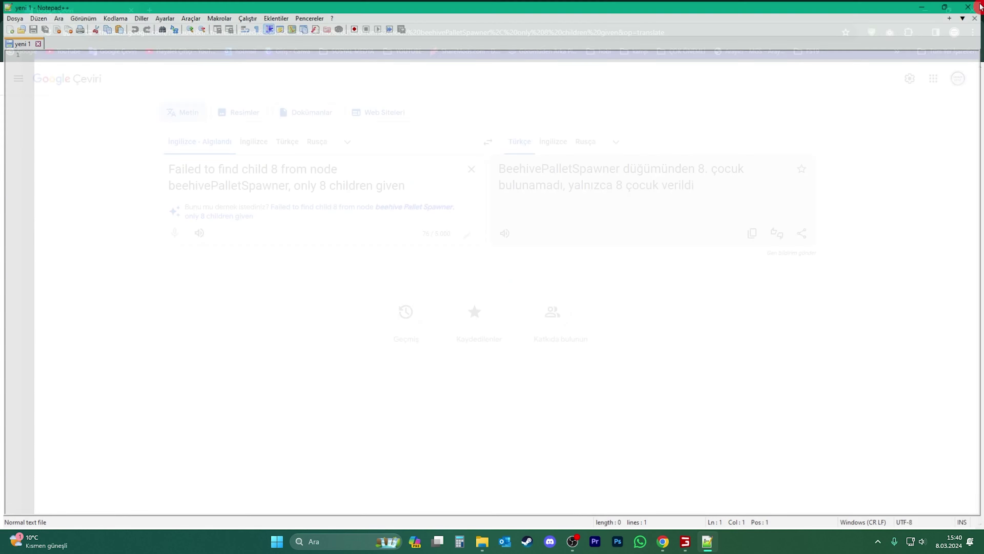
left_click(971, 7)
Open beeHivePalletSpawner.xml from the mod map's maps/mapFR/xmls folder, inside the FarmingSimulator2022 mods folder
left_click(634, 260)
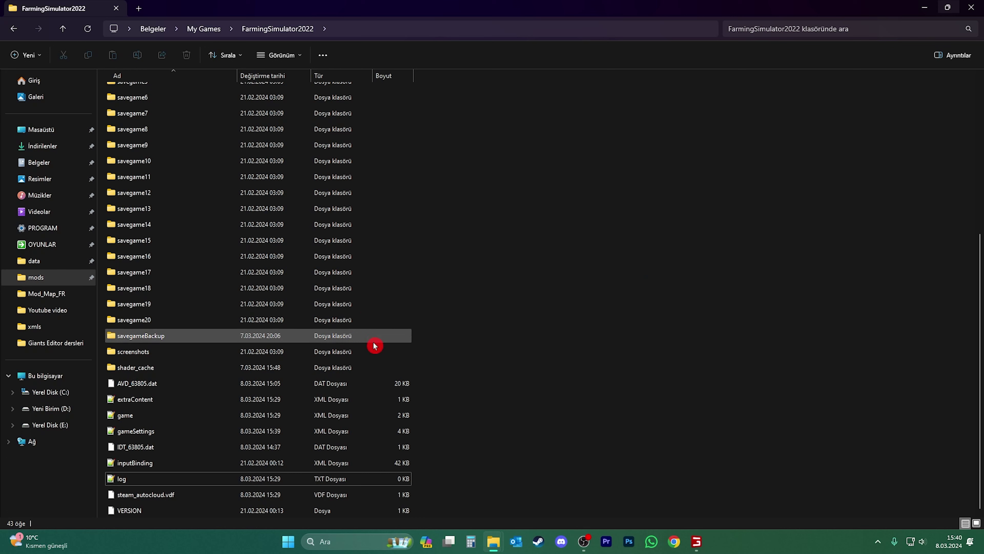
scroll(407, 241, "up", 5)
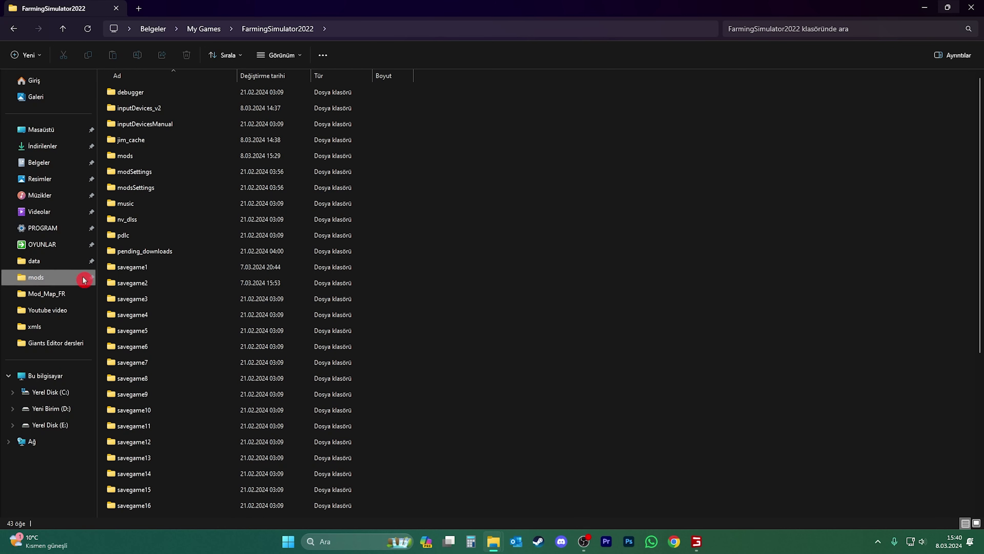
double_click(134, 157)
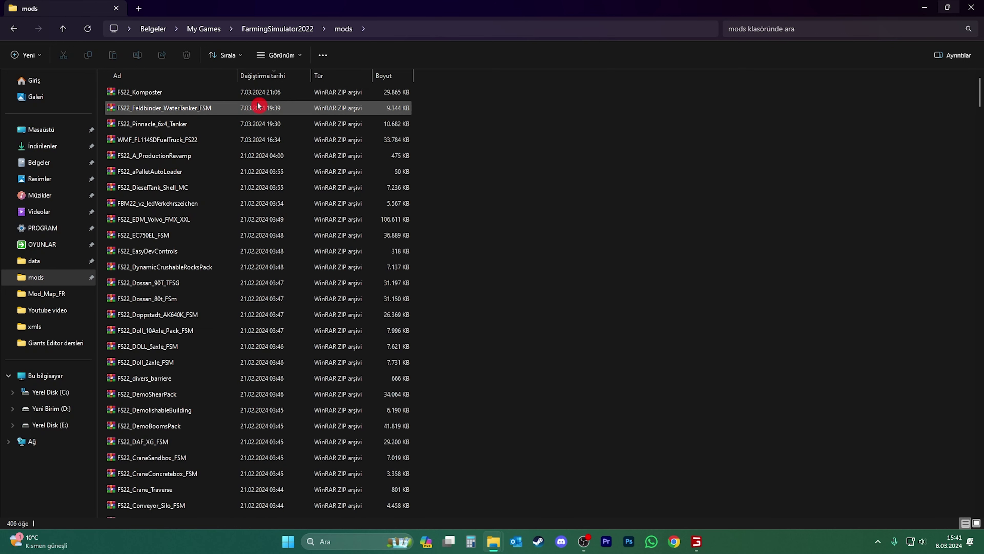
left_click(252, 76)
double_click(189, 91)
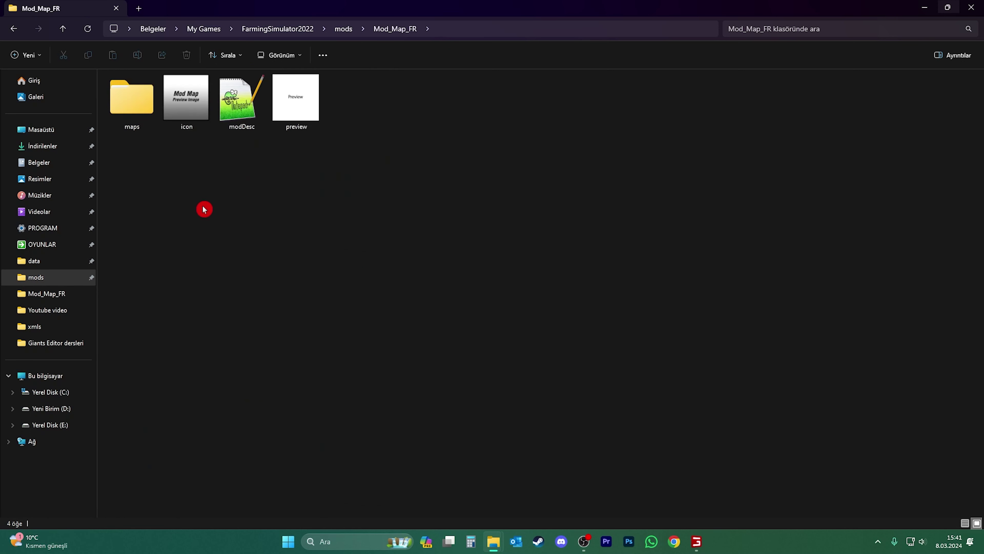
double_click(149, 103)
double_click(142, 93)
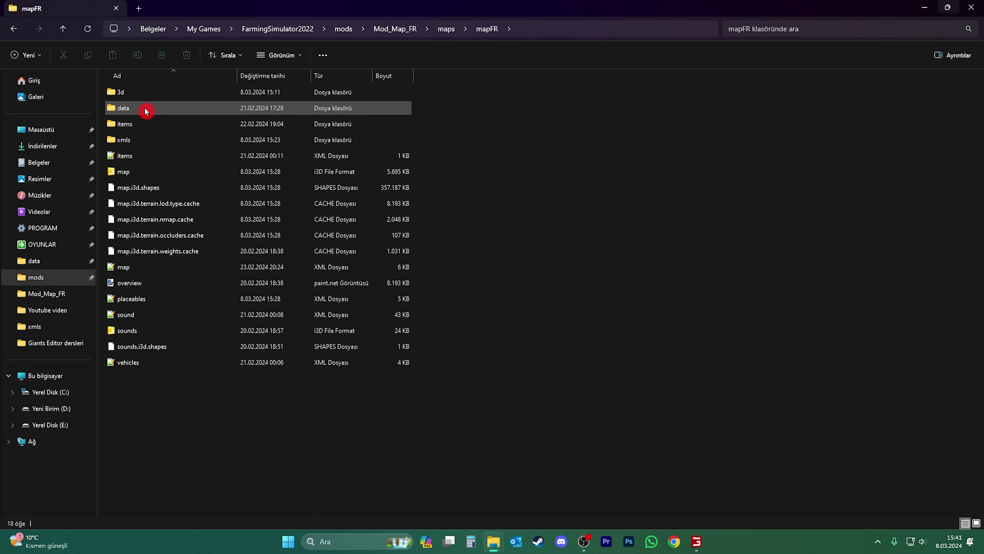
double_click(146, 140)
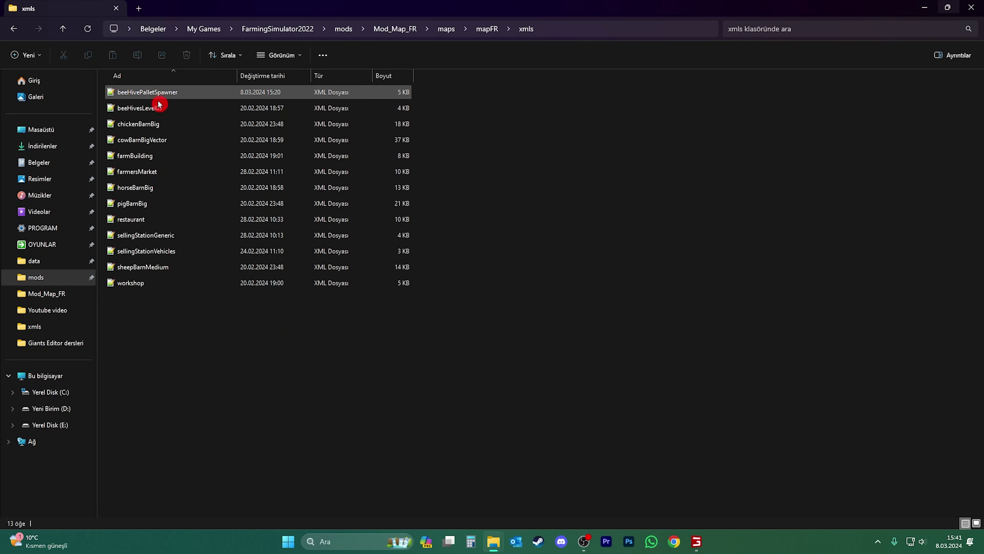
double_click(170, 91)
Examine the triggers, hotspots and i3dMappings in beeHivePalletSpawner.xml and close the file
scroll(251, 207, "down", 5)
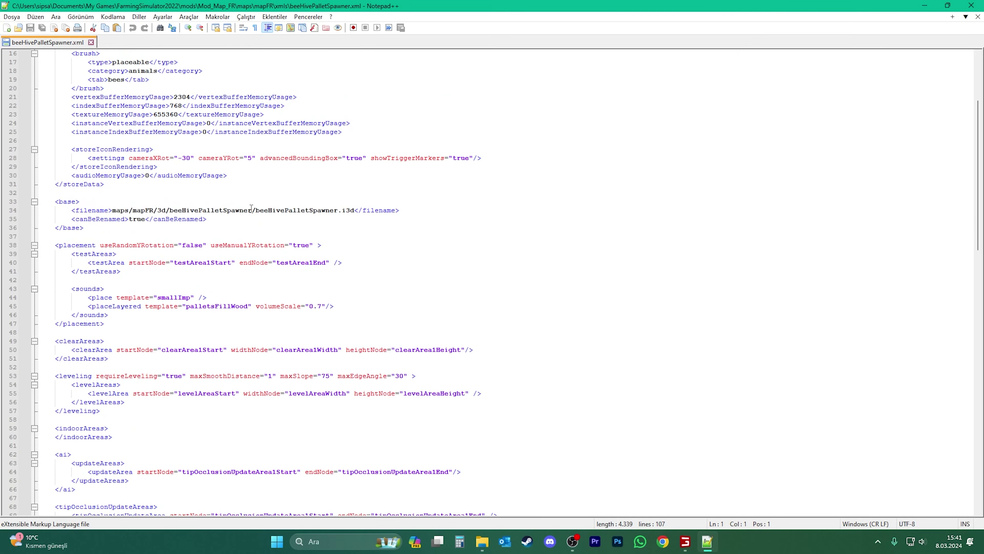
scroll(251, 208, "down", 8)
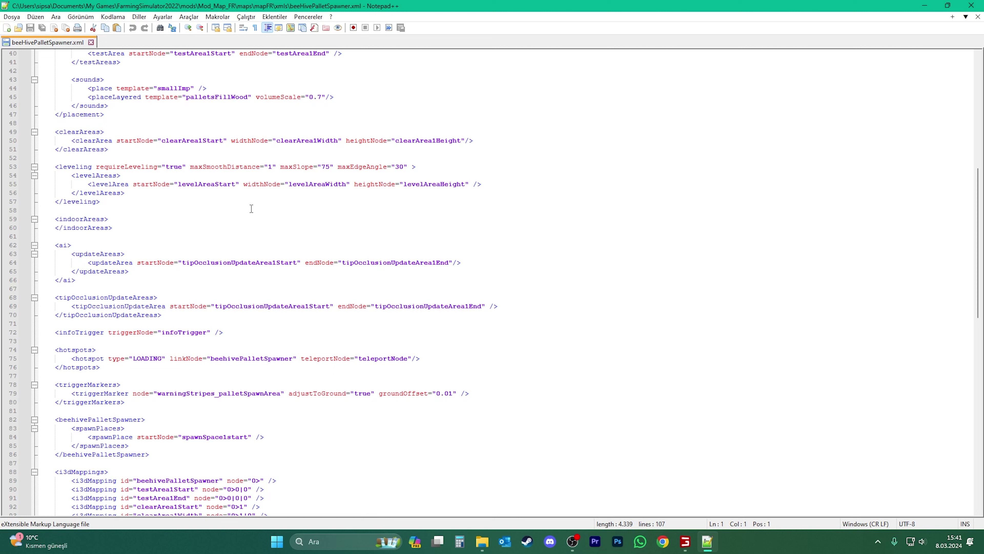
left_click(244, 167)
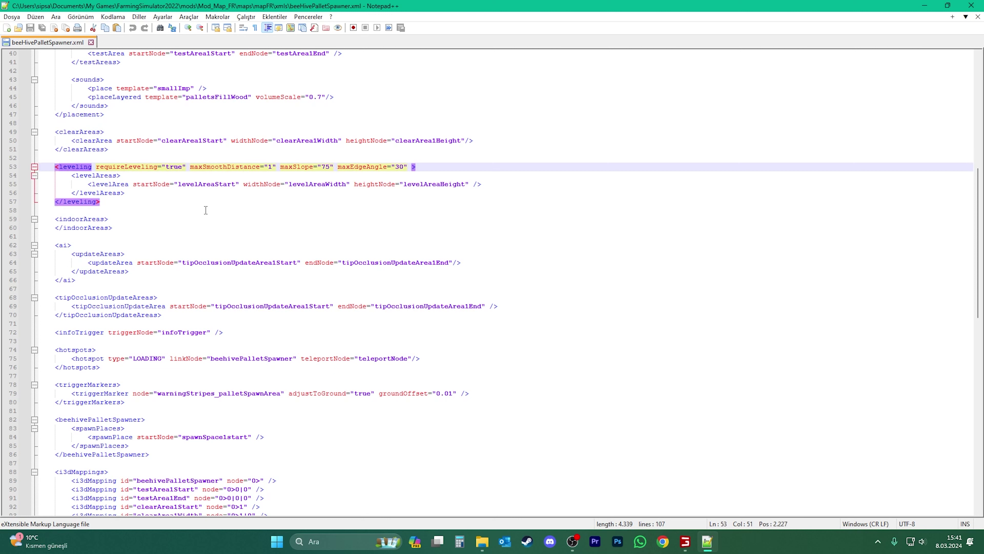
scroll(206, 210, "down", 5)
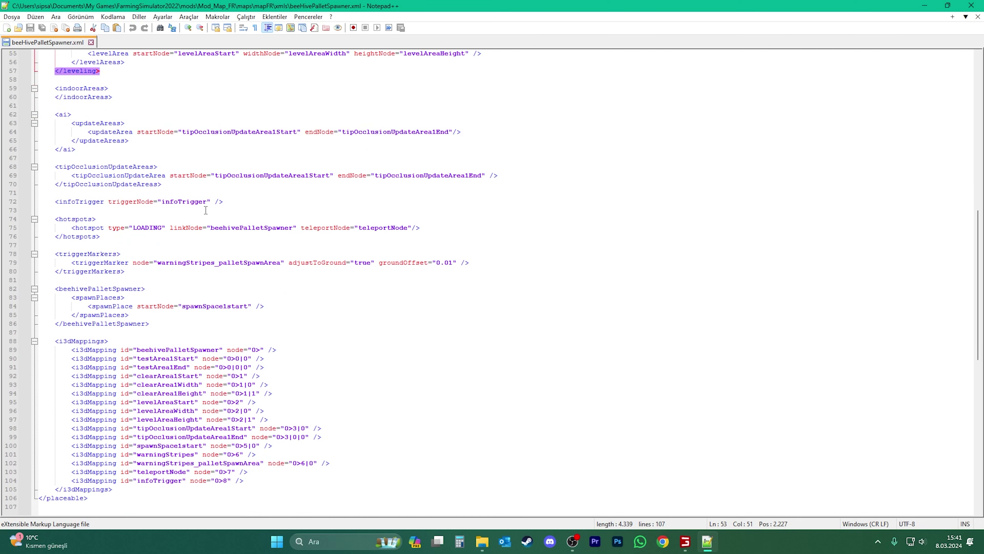
scroll(206, 210, "up", 9)
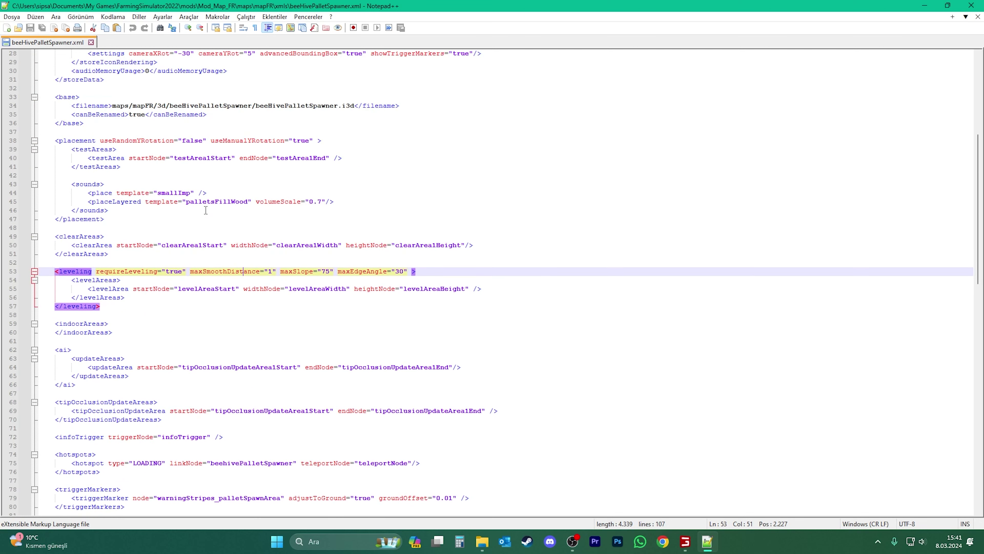
scroll(205, 210, "up", 1)
scroll(206, 209, "up", 5)
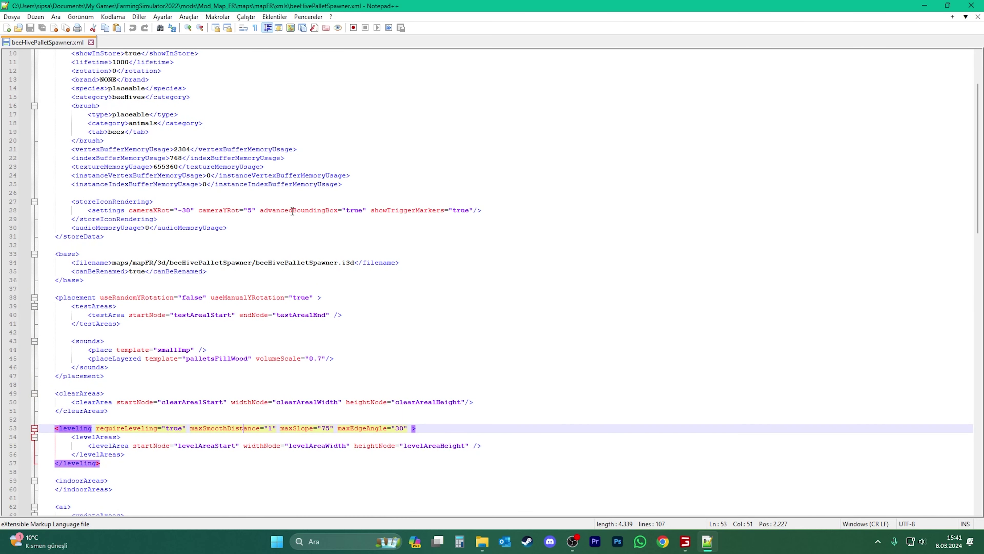
left_click(971, 6)
Open the beeHivePalletSpawner i3d file from mapFR's 3d/beeHivePalletSpawner folder
key("alt+Left")
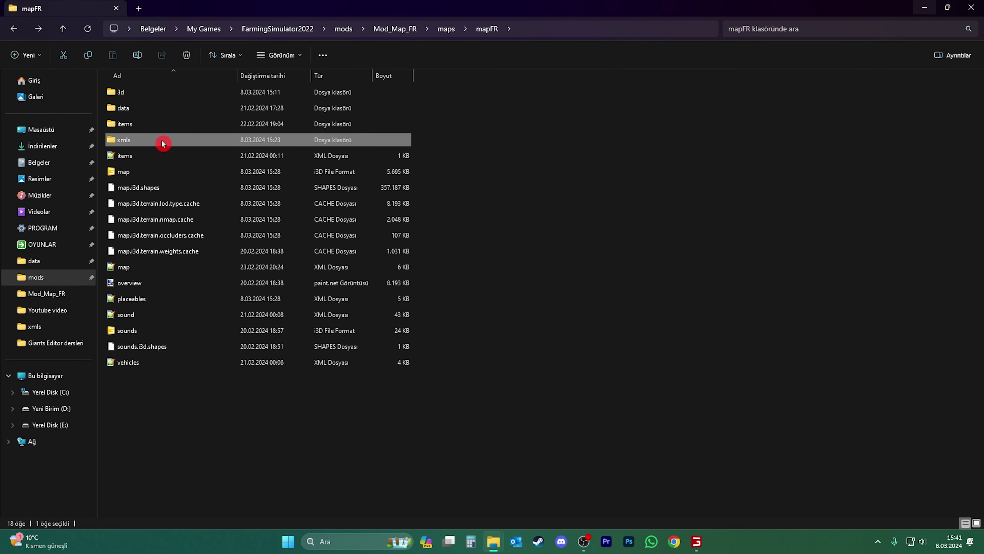
double_click(151, 98)
double_click(143, 105)
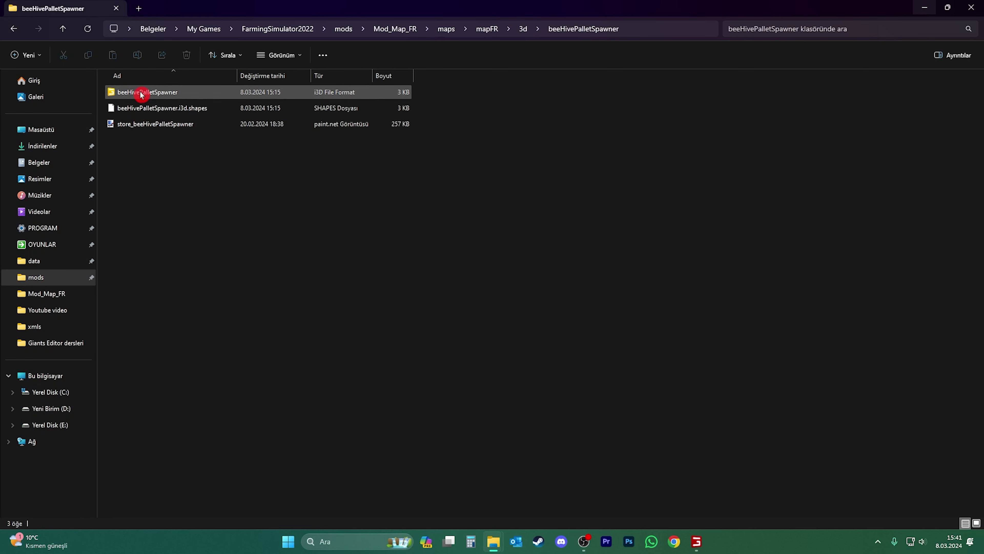
double_click(142, 91)
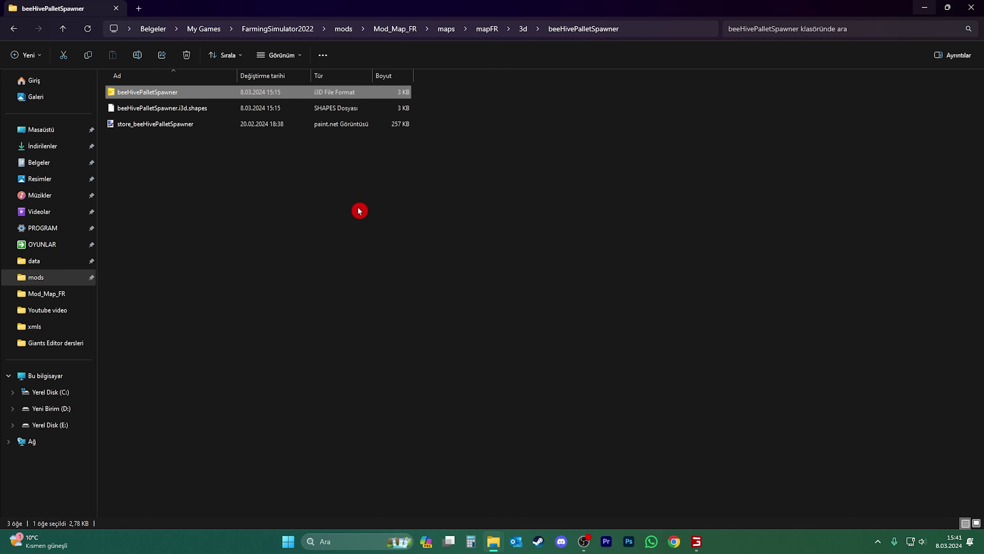
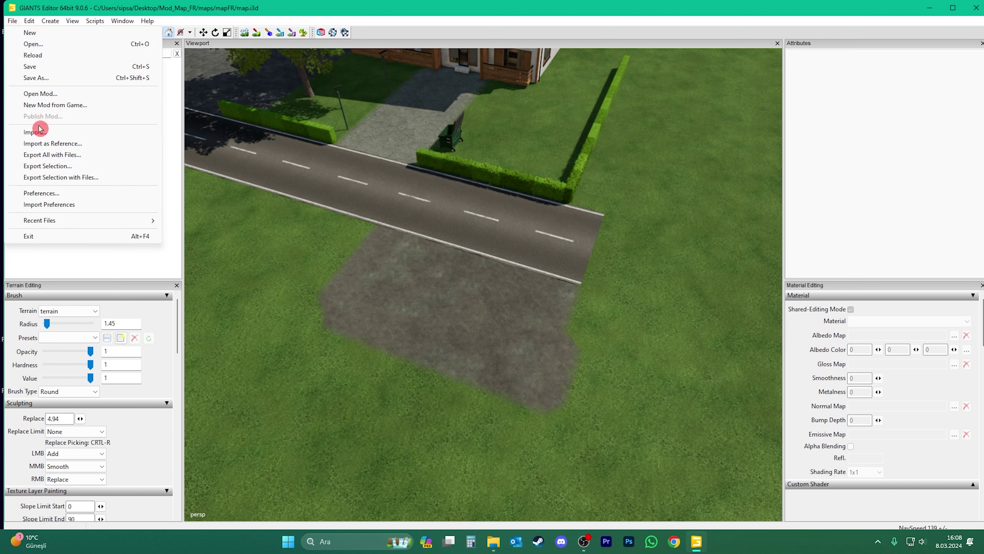
Import the beeHivePalletSpawner i3d from mapFR's 3d folder into the map and place it on the grass beside the bare ground patch
left_click(498, 545)
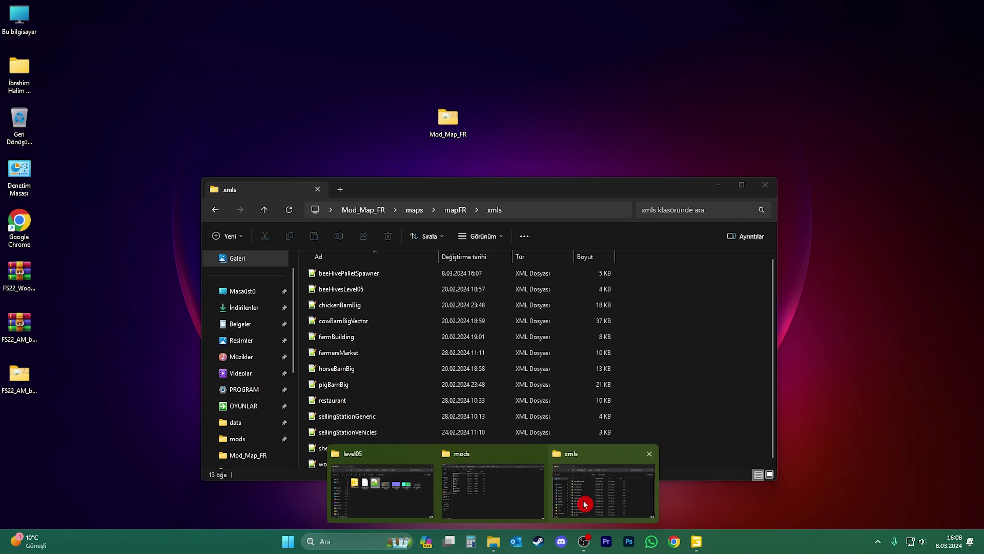
left_click(583, 502)
key("alt+Left")
double_click(350, 273)
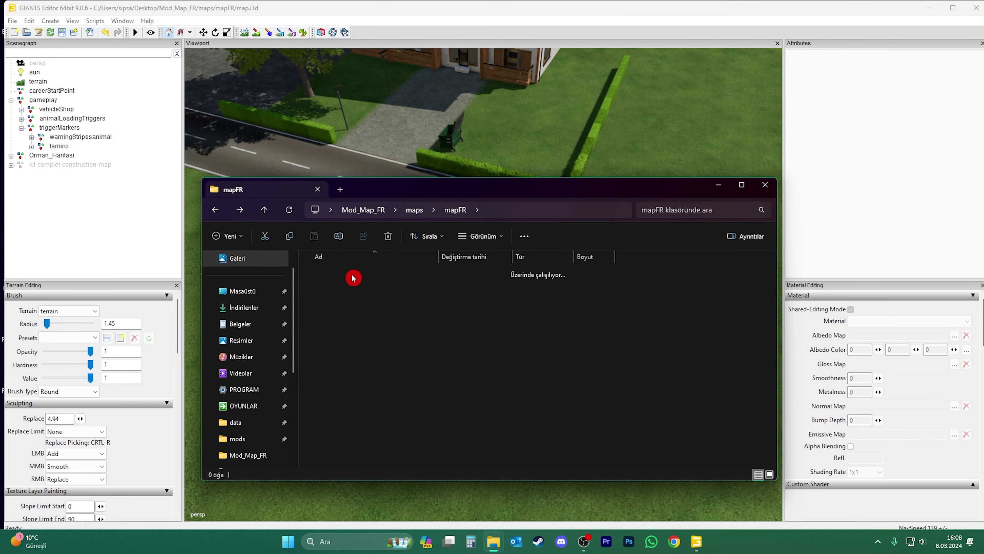
double_click(341, 287)
left_click_drag(342, 281, 439, 151)
left_click(713, 188)
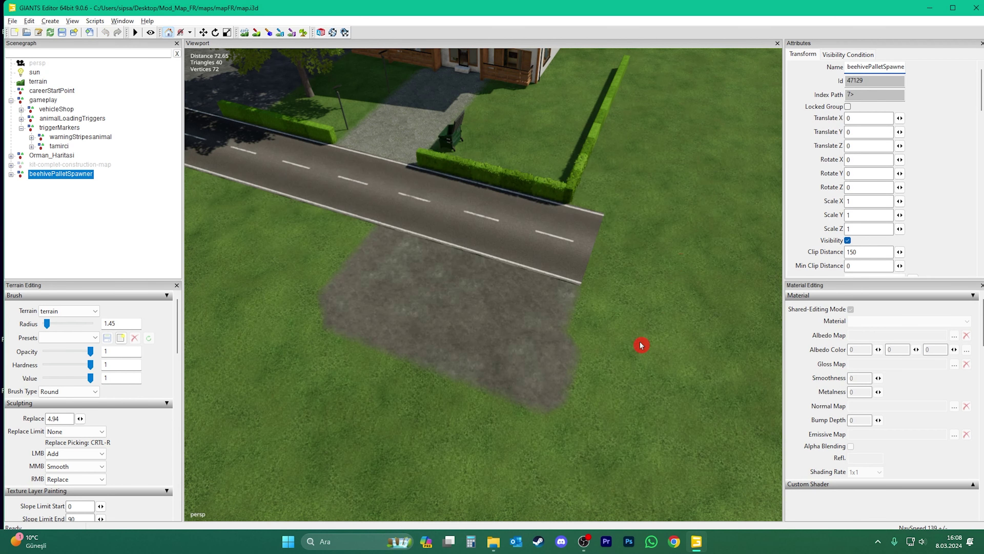
left_click_drag(642, 345, 576, 334, "alt")
key("ctrl+b")
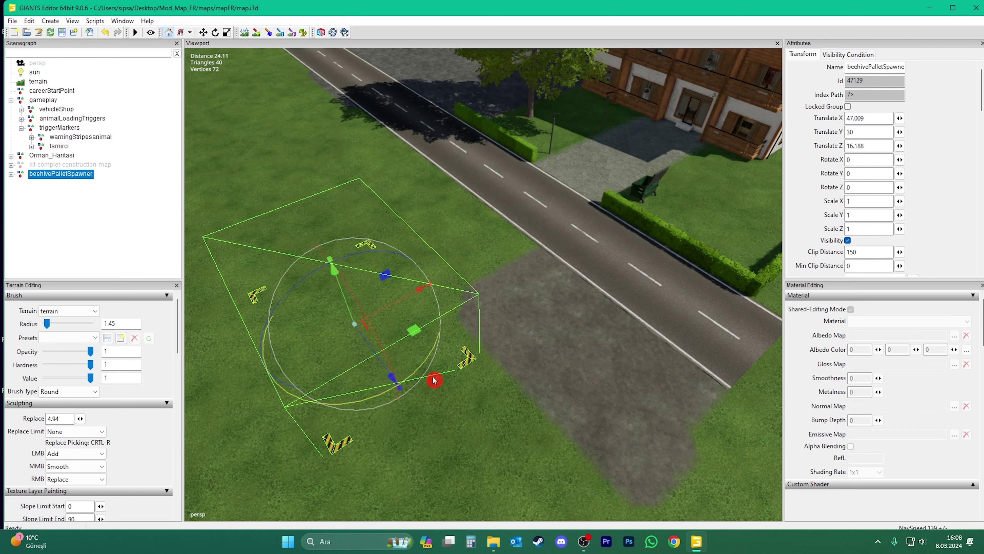
Move the beehivePalletSpawner to the grass along the road beside the bare ground patch, at about X 55.474, Y 30, Z 10.201
left_click_drag(602, 401, 552, 359, "alt")
middle_click_drag(552, 359, 570, 399)
key("ctrl+shift+m")
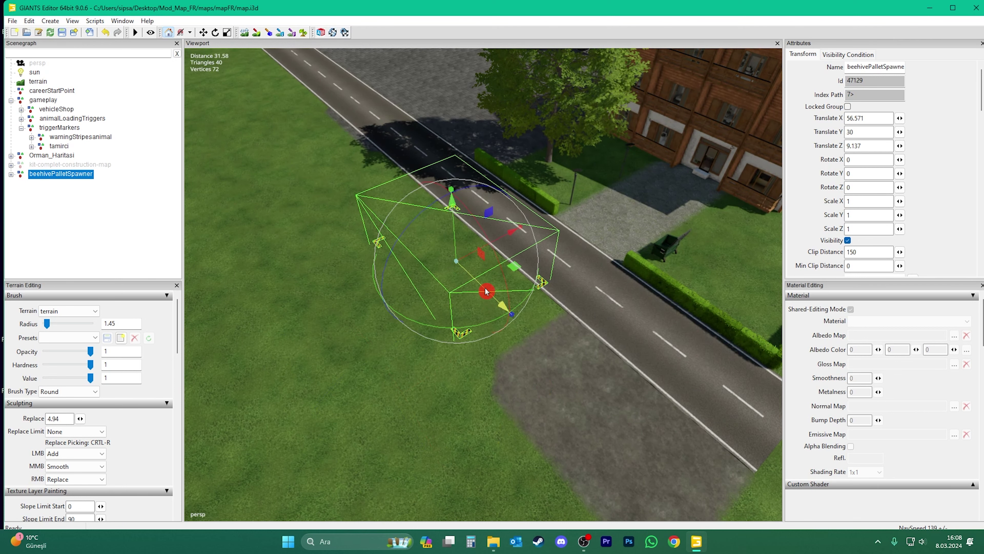
left_click_drag(457, 267, 460, 268)
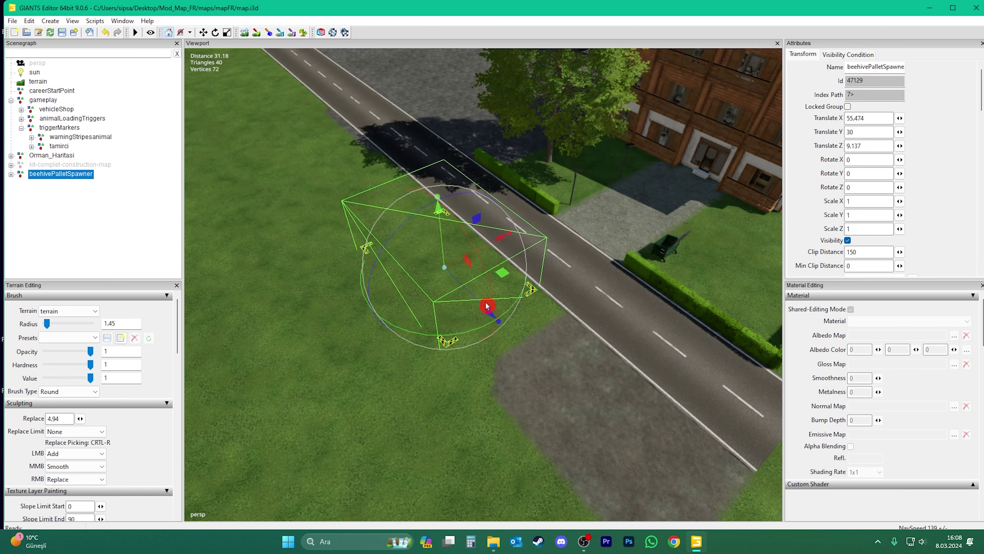
left_click_drag(487, 307, 440, 352)
middle_click_drag(441, 353, 527, 373)
Examine the start and end nodes of both spawn spaces in the beehivePalletSpawner's palletSpawner group against the corner markers
left_click(13, 177)
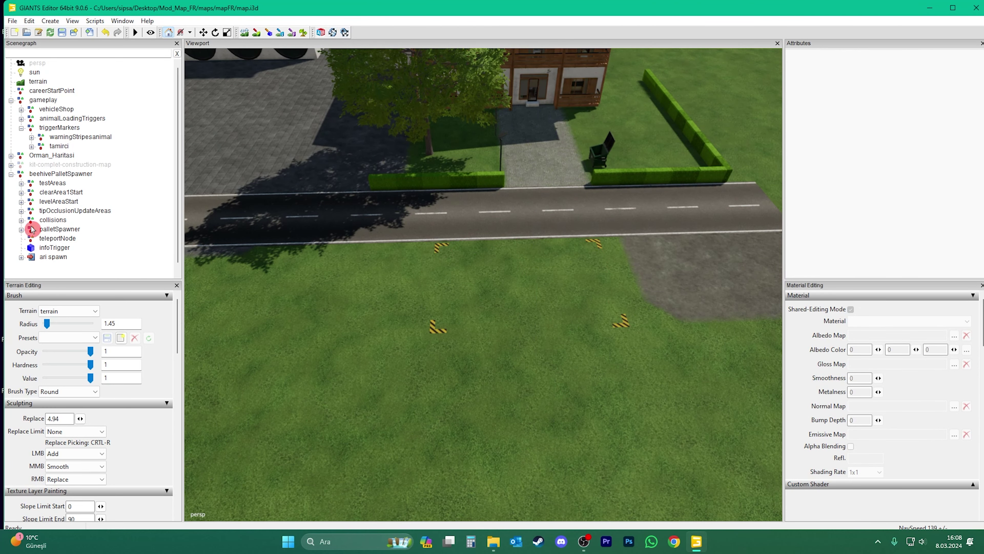
left_click(21, 229)
scroll(77, 248, "down", 1)
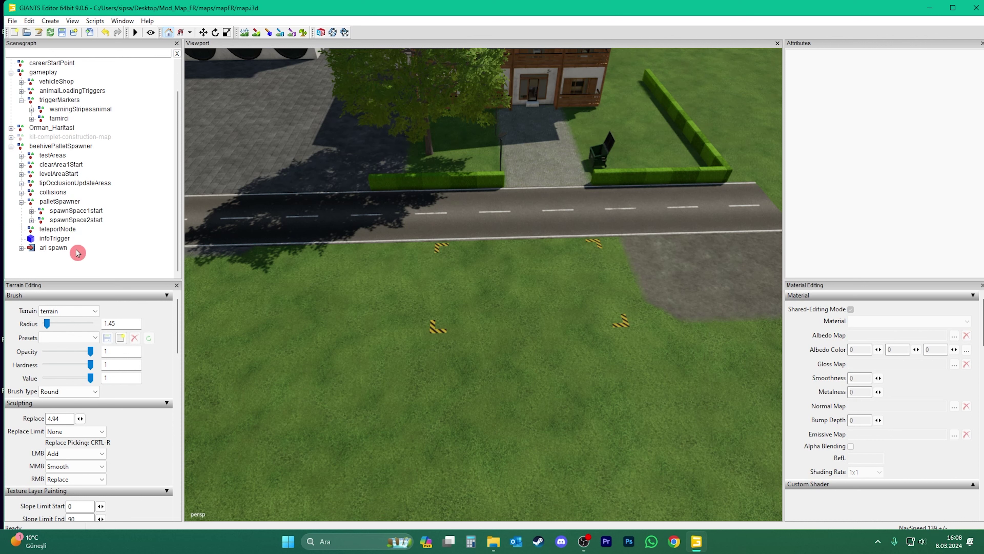
left_click(77, 210)
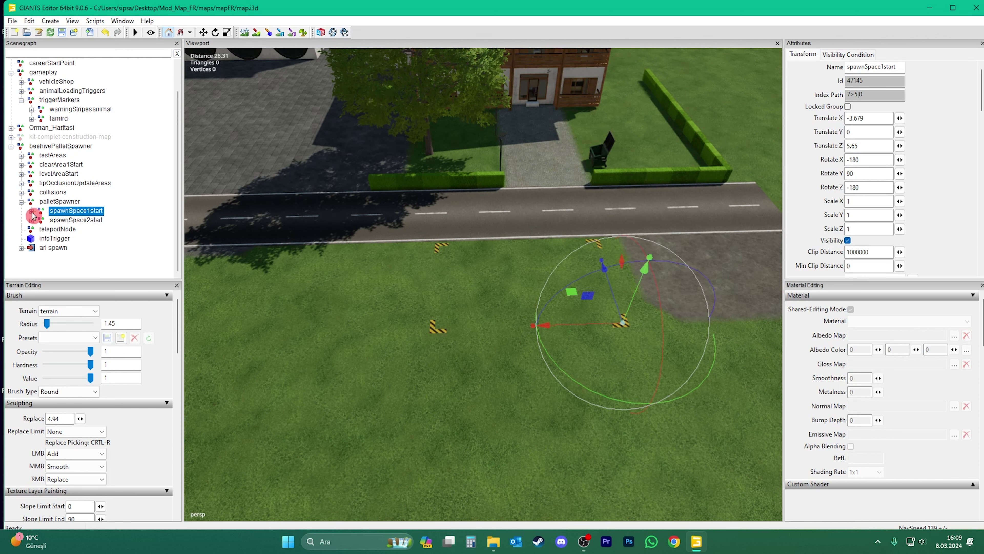
left_click(32, 211)
left_click(72, 221)
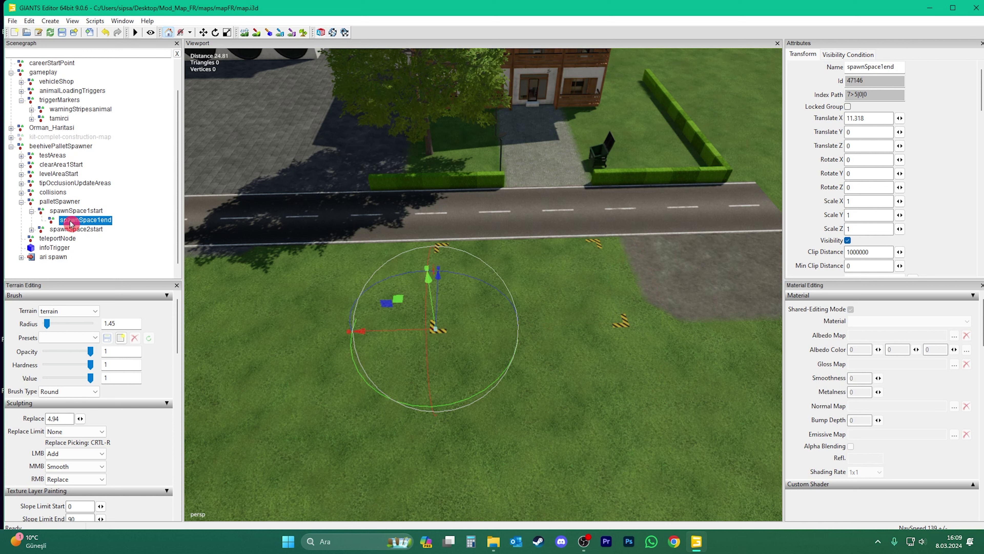
left_click(32, 229)
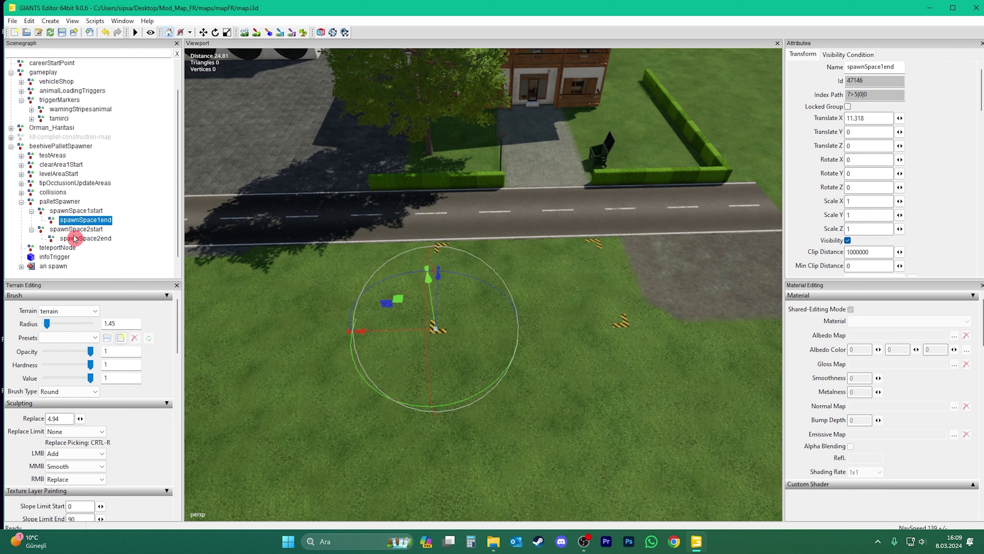
left_click(81, 230)
left_click(84, 238)
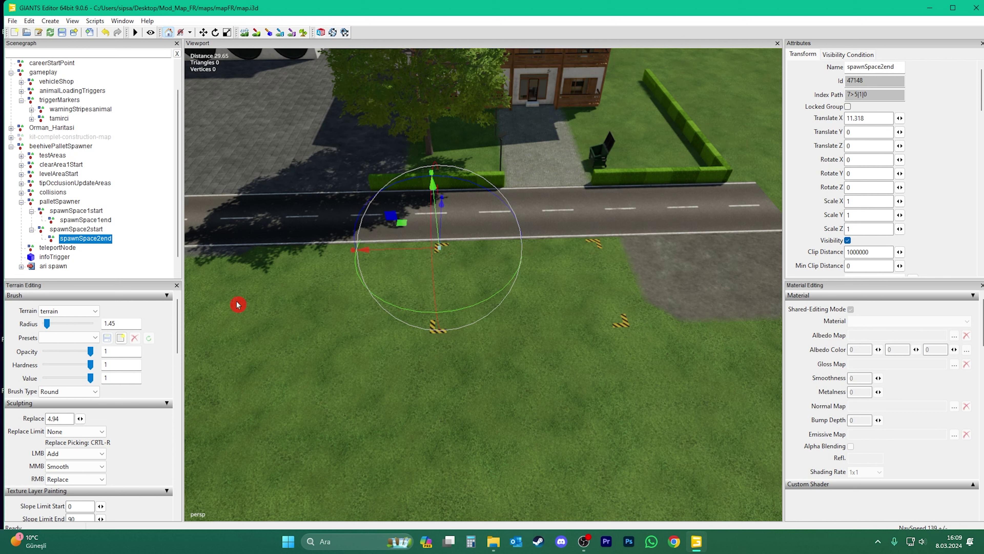
Try rotating the whole beehivePalletSpawner in place, and undo the rotation
left_click(59, 147)
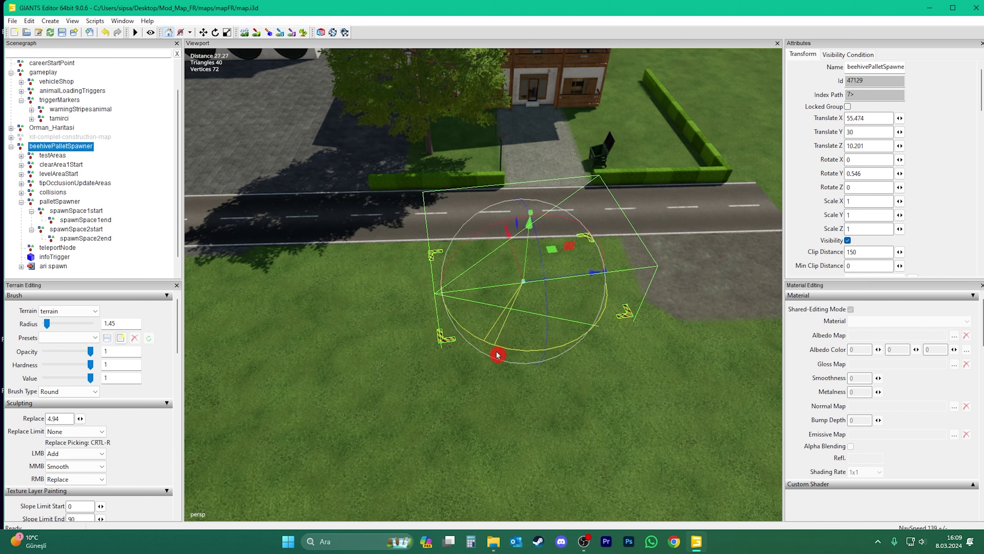
left_click_drag(497, 355, 589, 198)
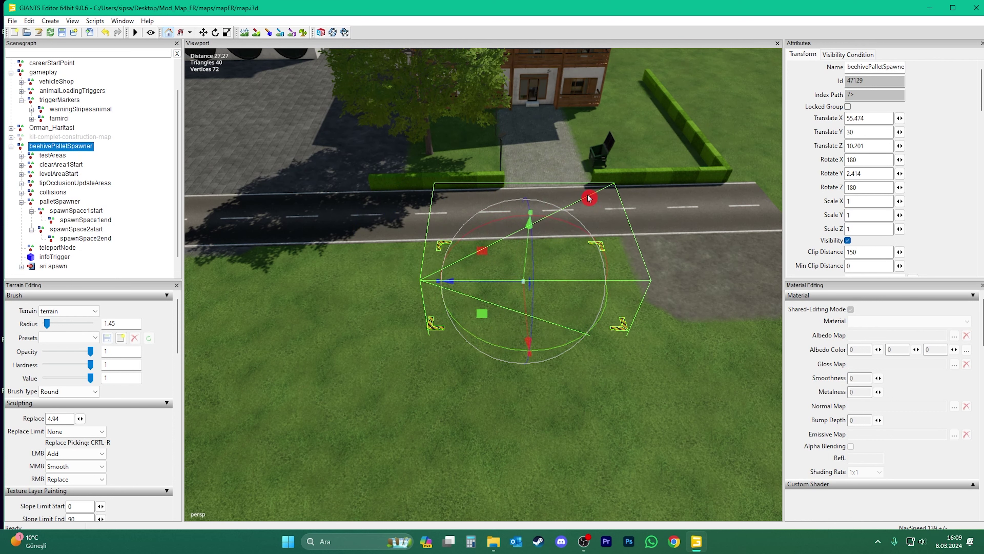
key("ctrl+z")
left_click(119, 256)
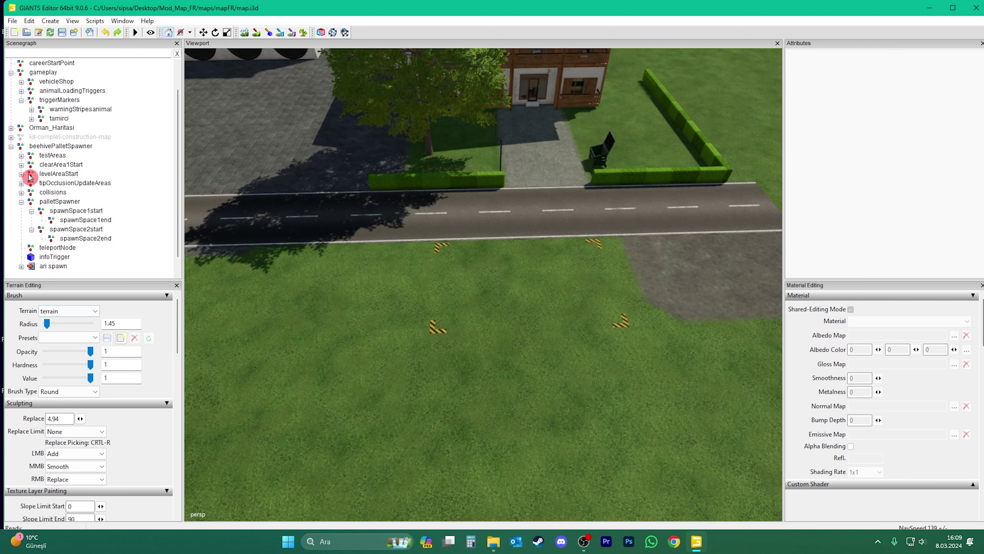
Select the beehivePalletSpawner to show its transform values and open placeables.xml from the mapFR folder
left_click(10, 146)
left_click(69, 176)
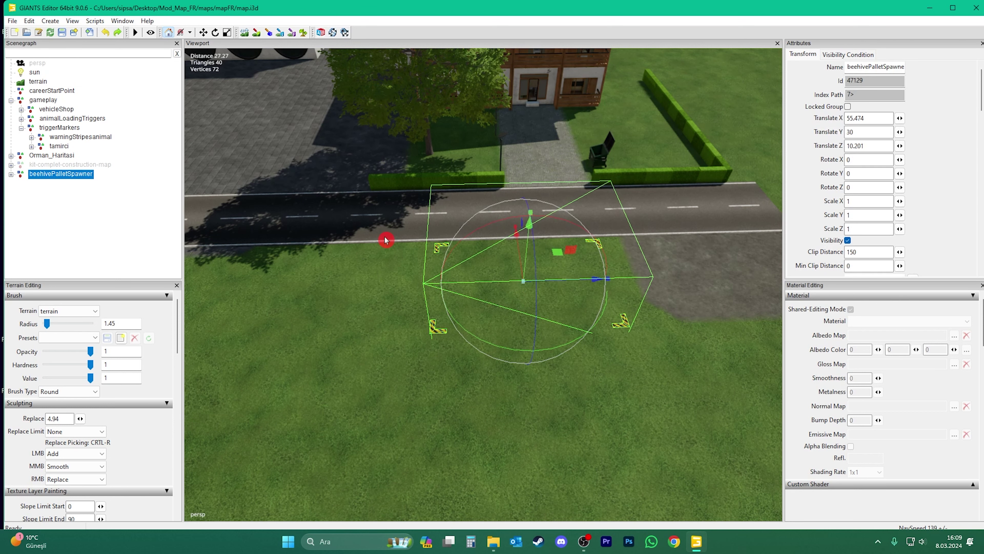
mouse_move(493, 541)
left_click(561, 518)
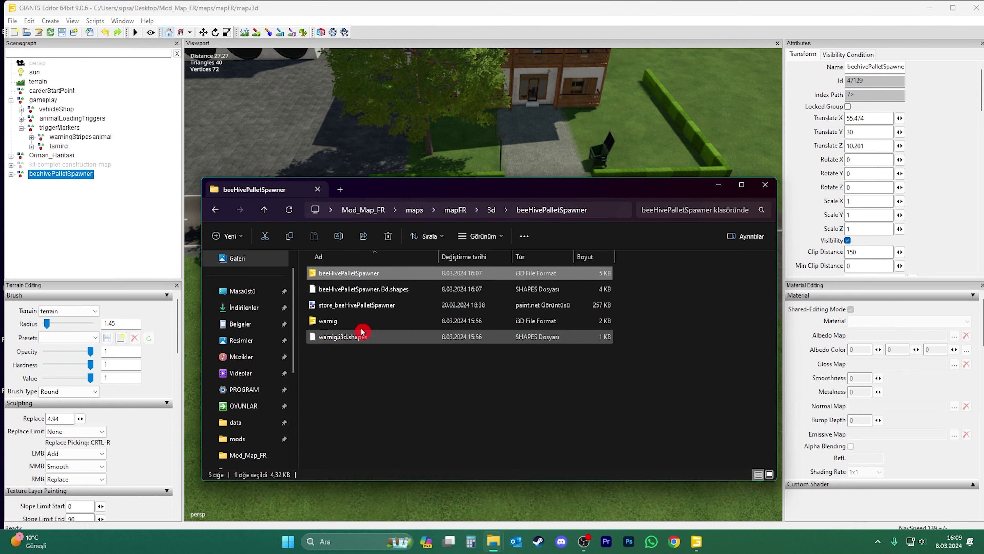
key("alt+Left")
key("alt+Up")
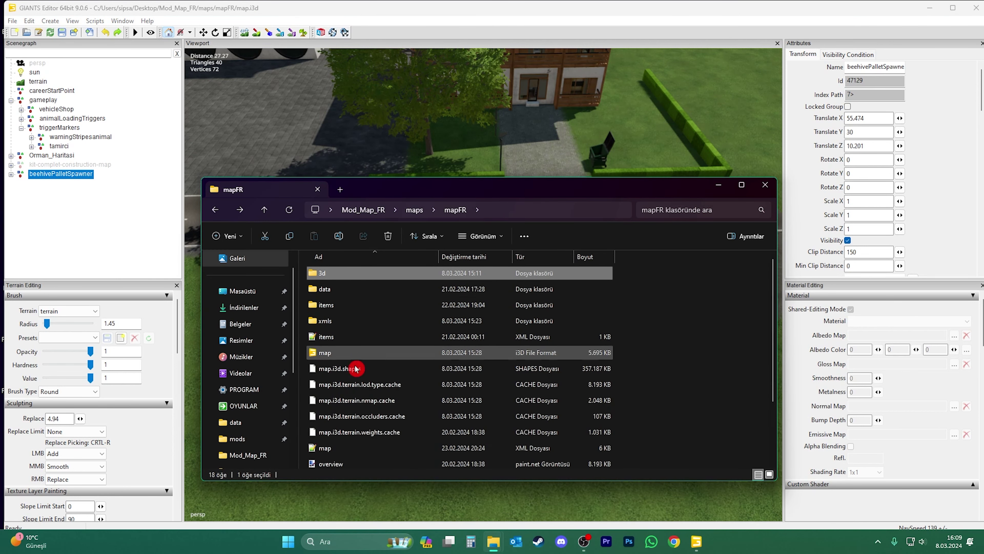
double_click(338, 406)
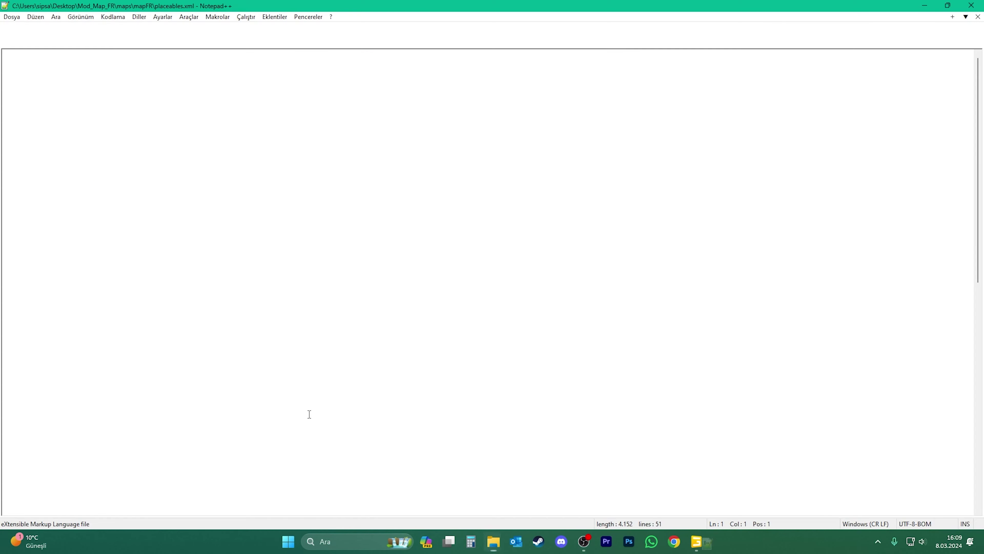
Arrange placeables.xml in a smaller window so the beeHivePalletSpawner entry's position is readable beside the map editor's transform values
scroll(502, 282, "down", 6)
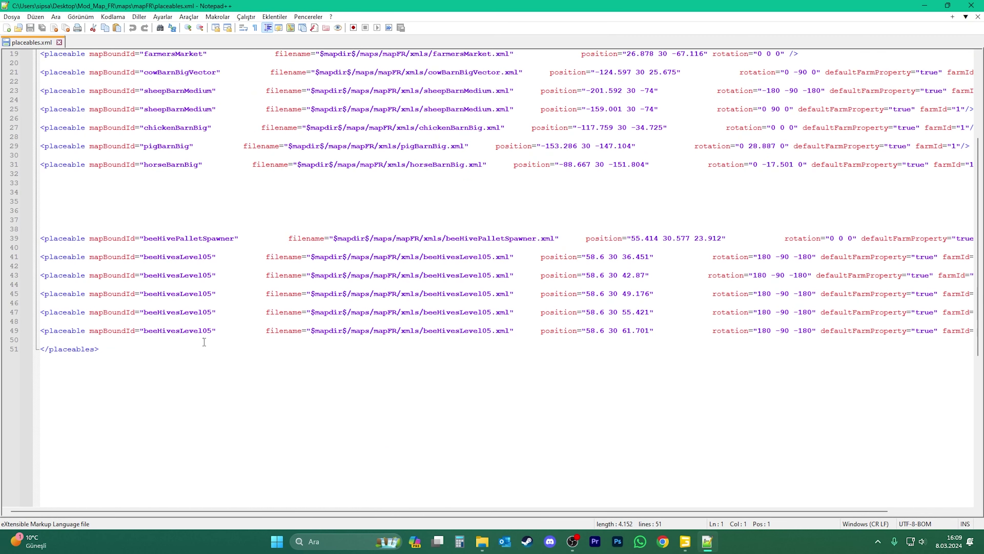
left_click(199, 330)
scroll(281, 344, "down", 1, "ctrl")
scroll(281, 344, "up", 1, "ctrl")
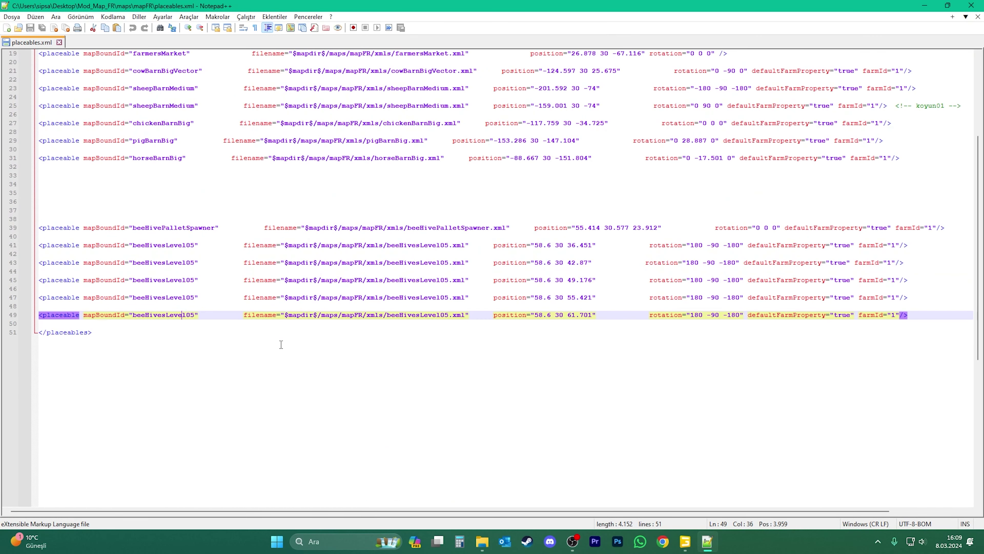
left_click(198, 227)
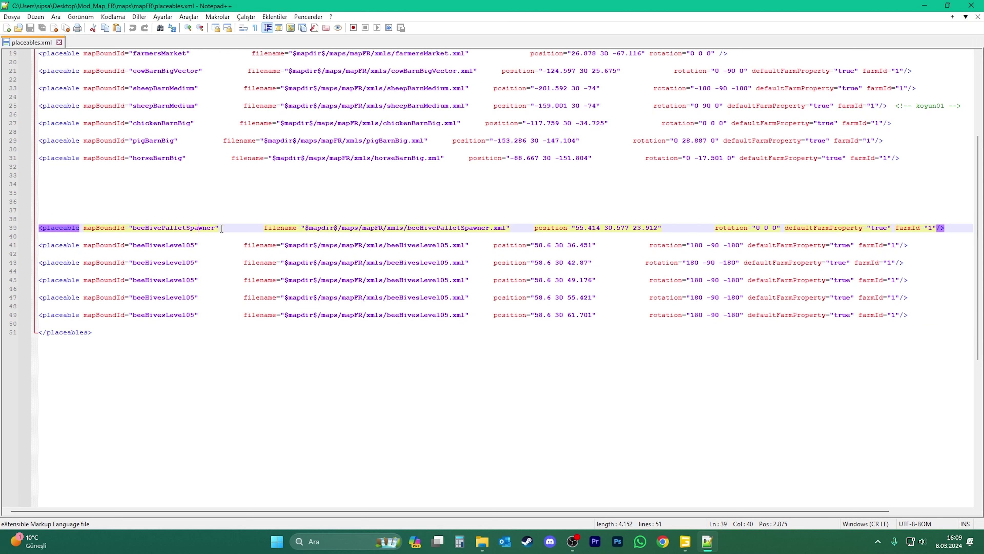
double_click(673, 5)
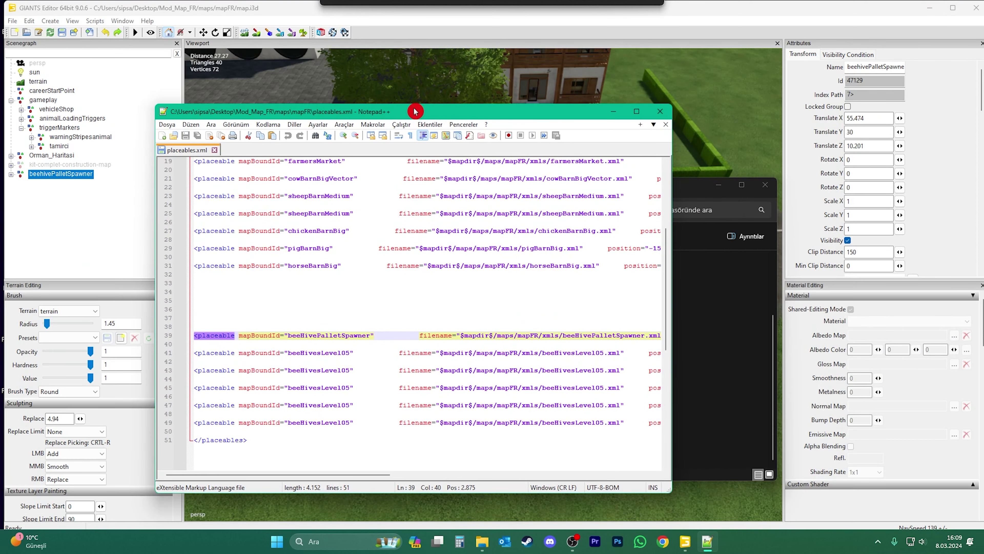
left_click_drag(378, 473, 485, 474)
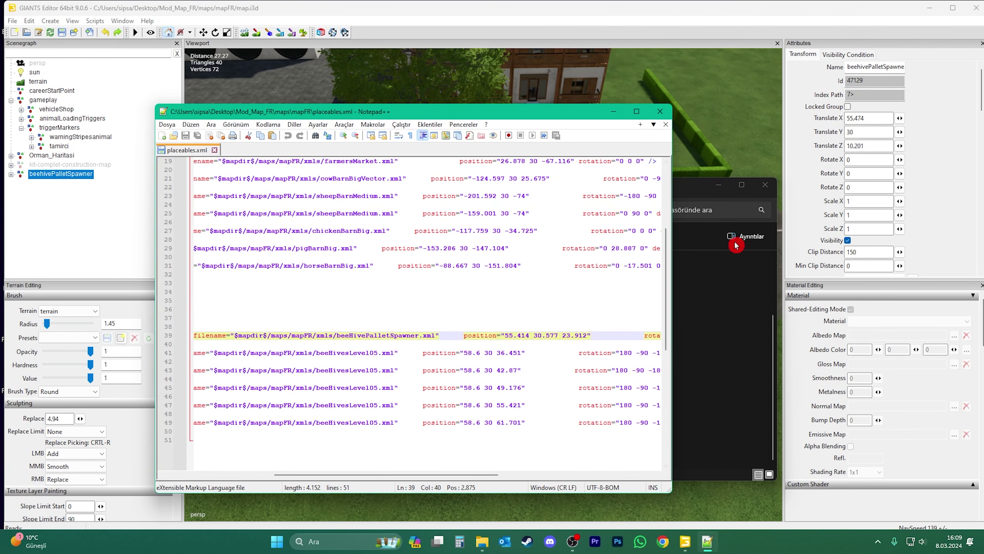
left_click(717, 185)
mouse_move(576, 116)
left_mouse_down()
mouse_move(420, 552)
mouse_move(582, 121)
left_mouse_up()
left_click_drag(402, 480, 458, 473)
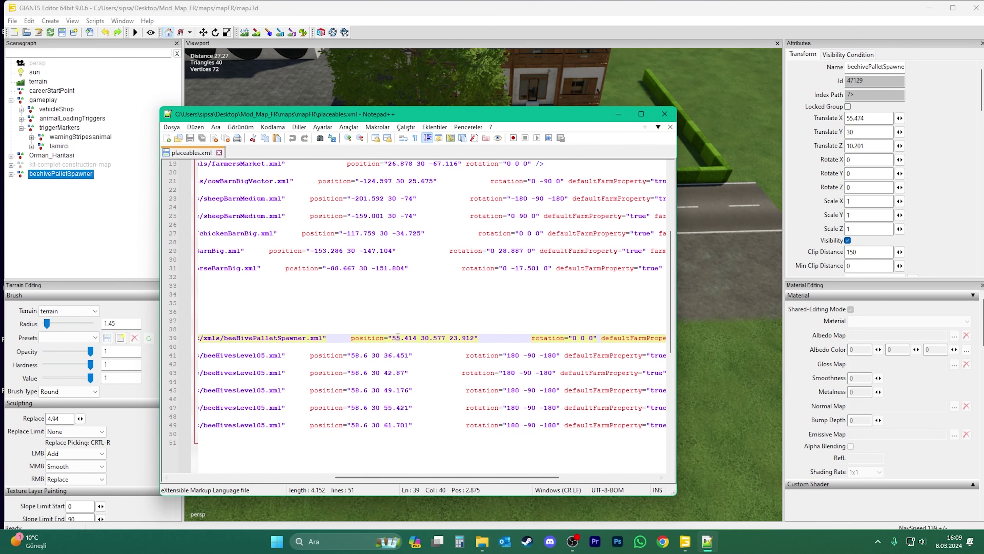
Set the beeHivePalletSpawner position in placeables.xml to "55.474 30 10.201", then save and close the file
left_click_drag(393, 339, 463, 340)
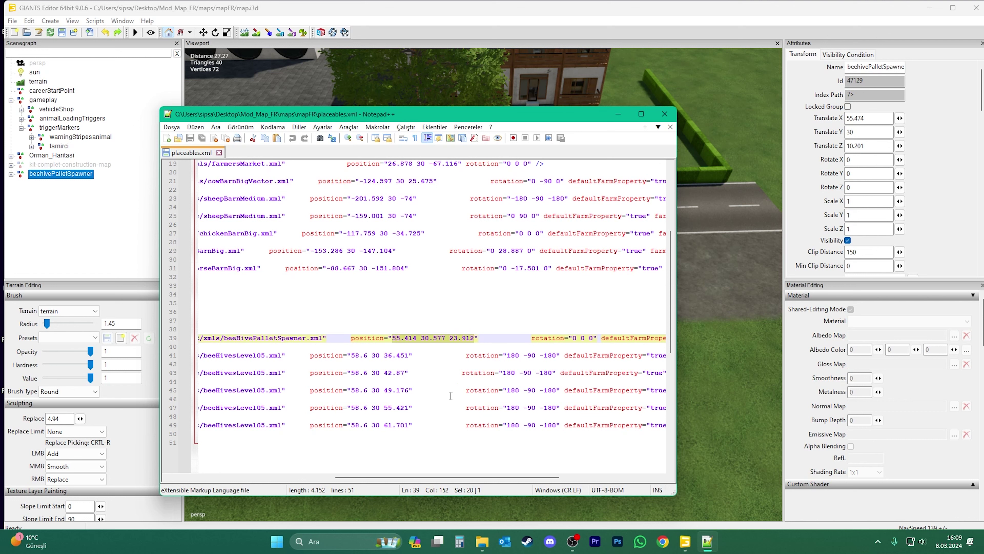
type("55.")
type("474 30")
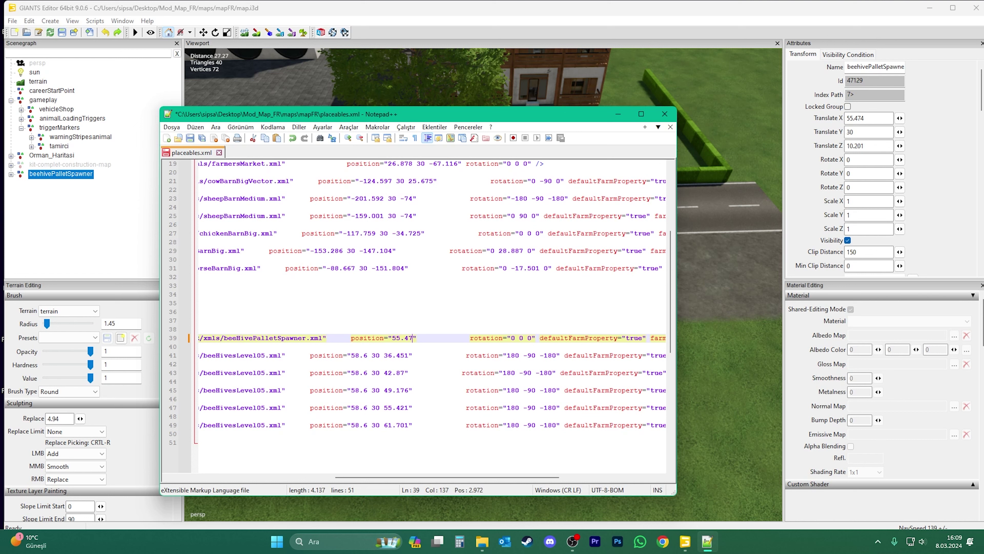
type(" 10.201")
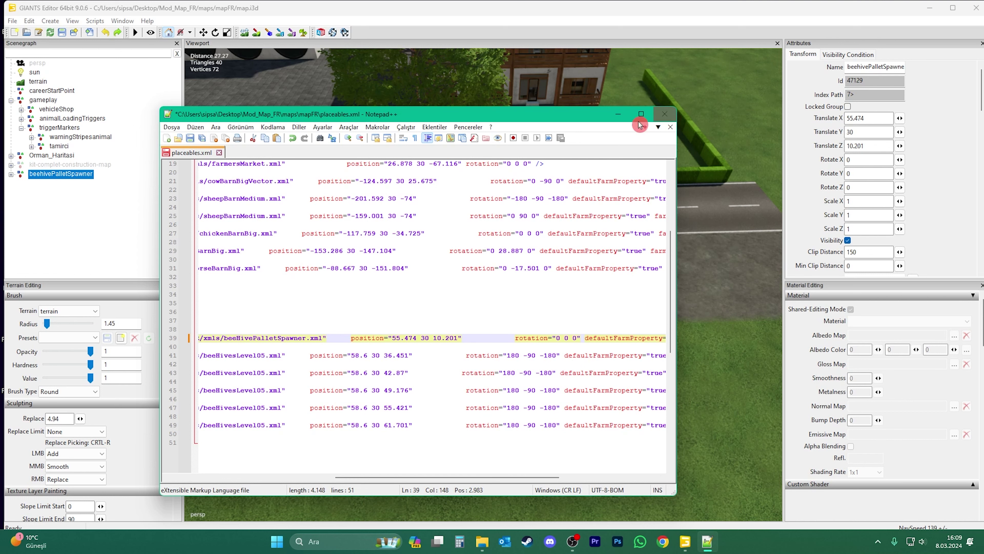
left_click(190, 138)
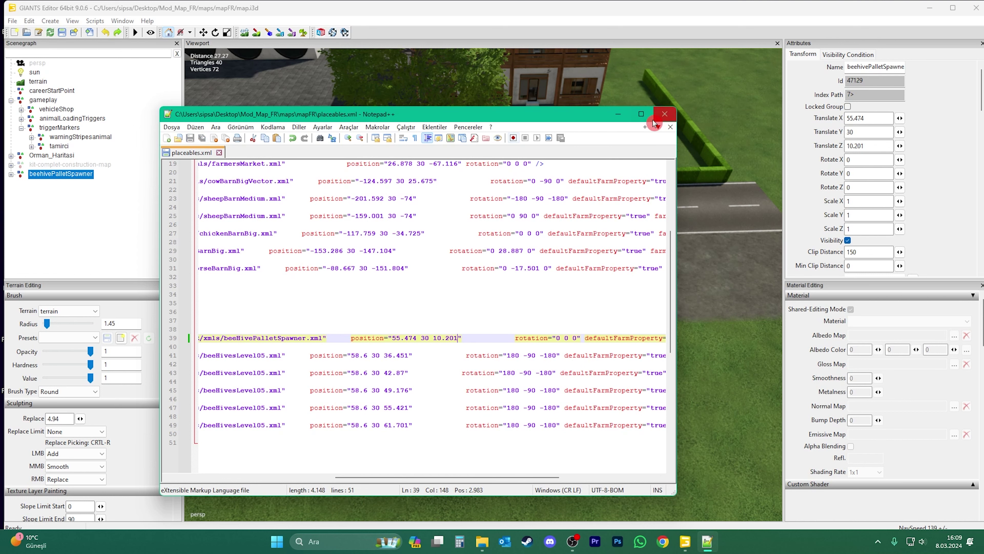
left_click(670, 128)
Delete the imported beehivePalletSpawner from the map scene
left_click(59, 174)
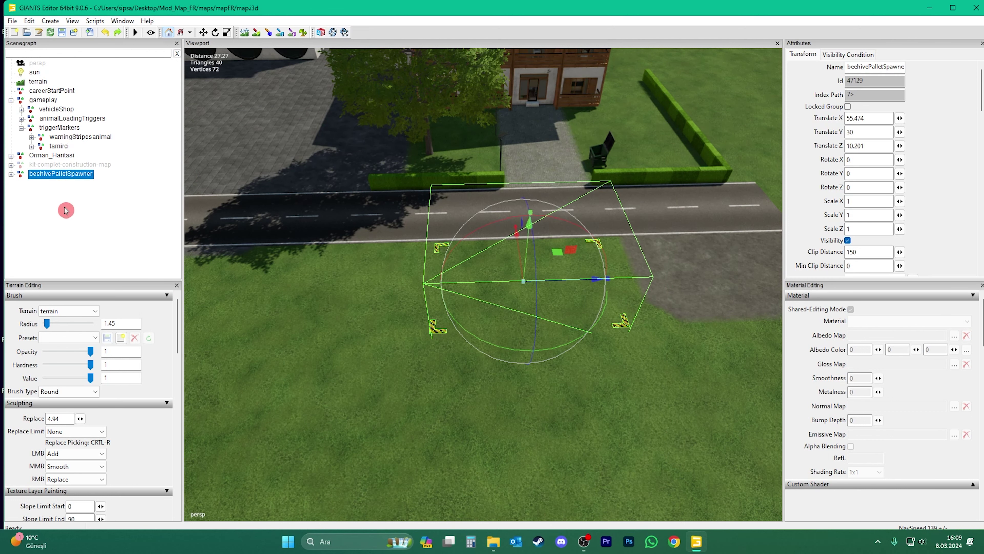
key("Delete")
Move careerStartPoint onto the grass at about X 45.43, Z 9.358, adjust its rotation, and close the editor saving map.i3d
left_click(50, 91)
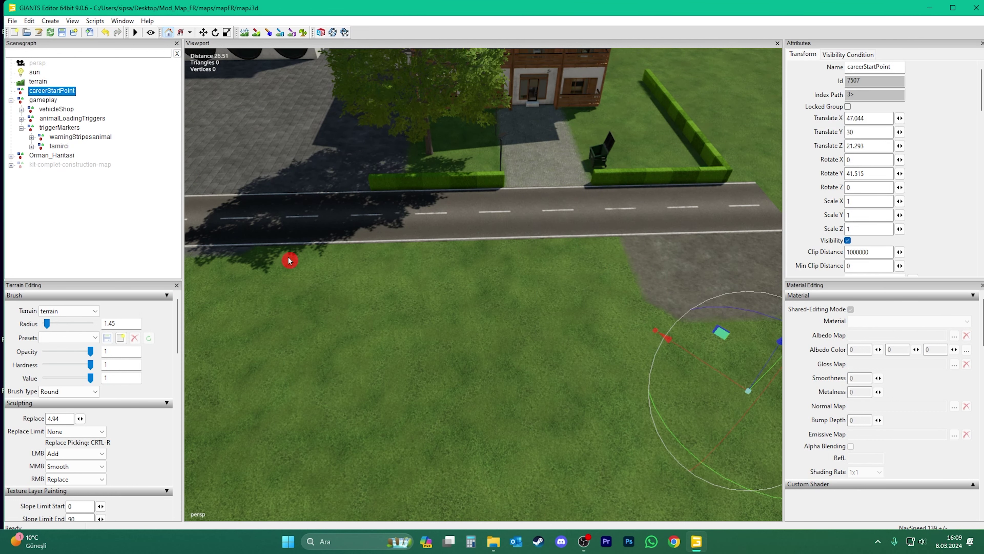
key("ctrl+b")
left_click(528, 429)
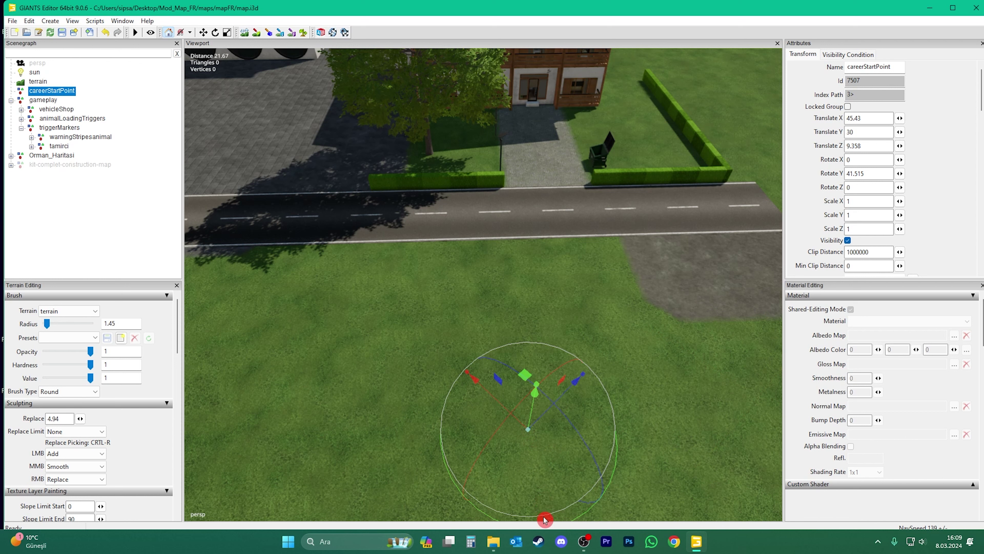
left_click_drag(544, 519, 587, 517)
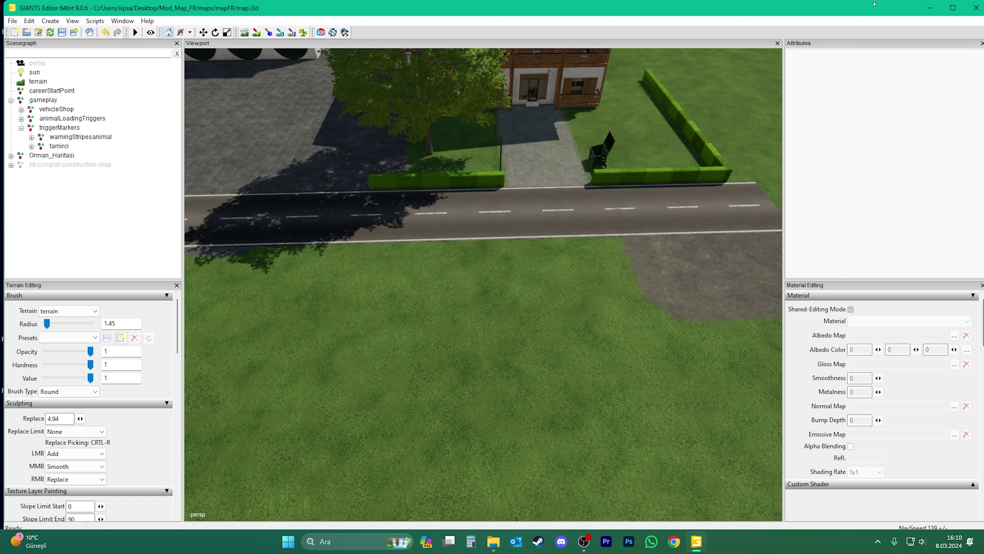
left_click(975, 7)
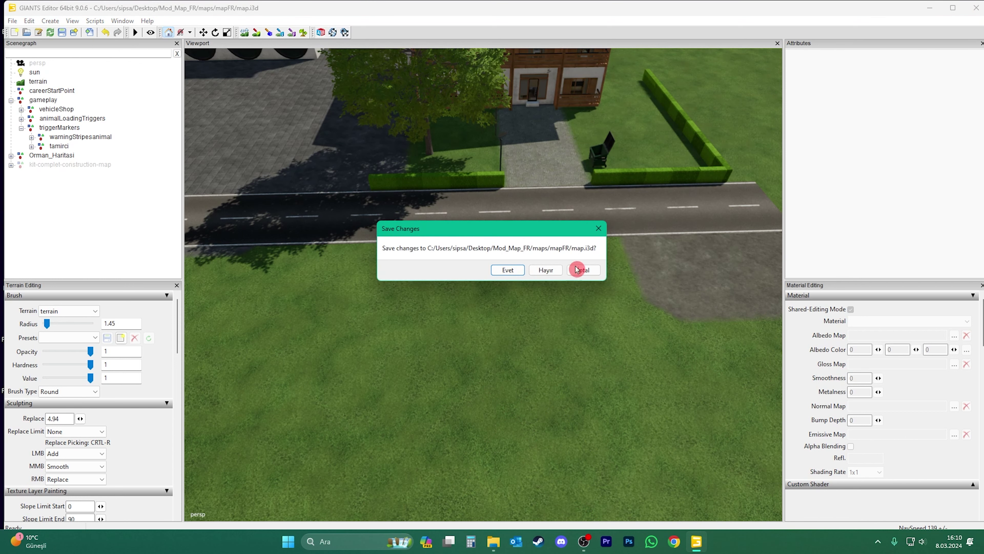
left_click(516, 276)
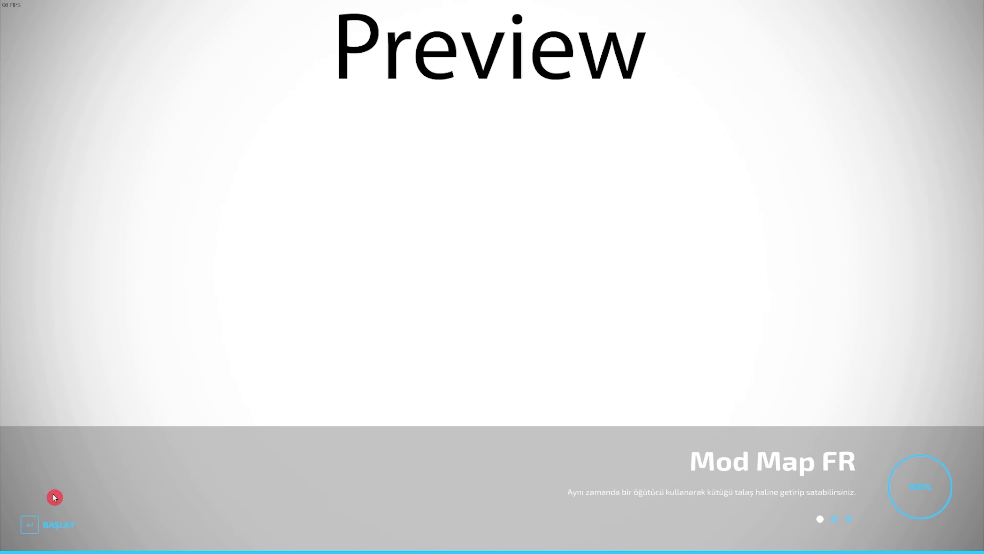
Start the Mod Map FR game with the preselected character and open the in-game map zoomed in on its icons
left_click(63, 531)
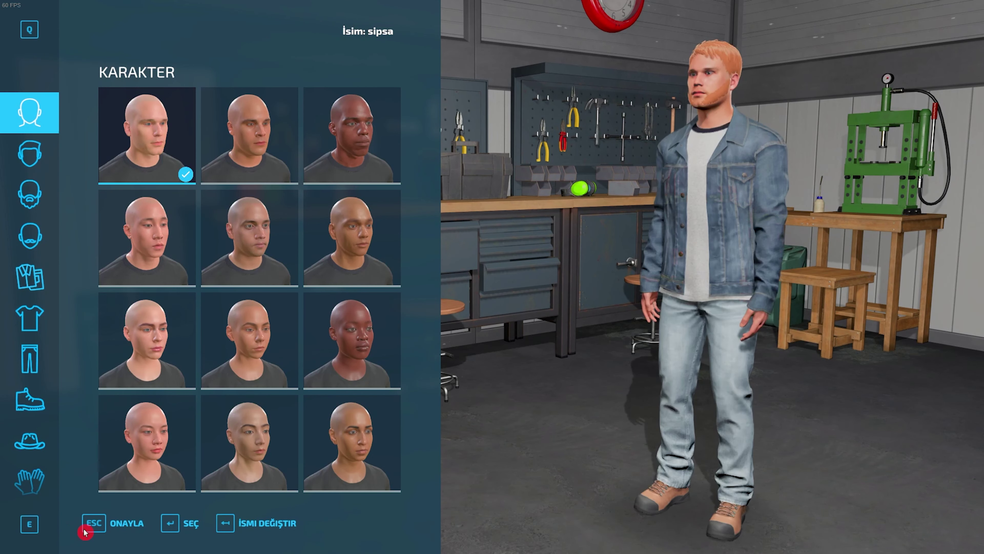
left_click(84, 529)
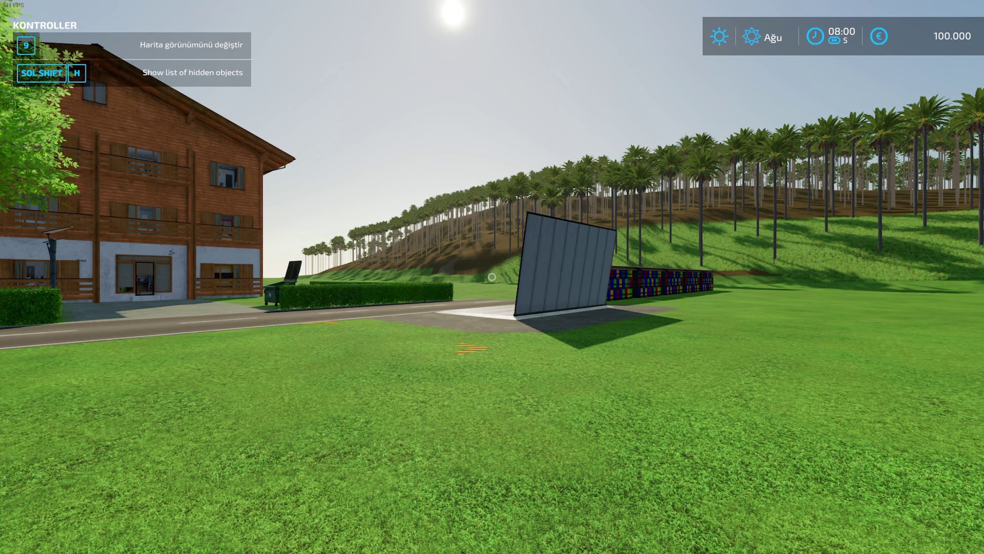
key("Escape")
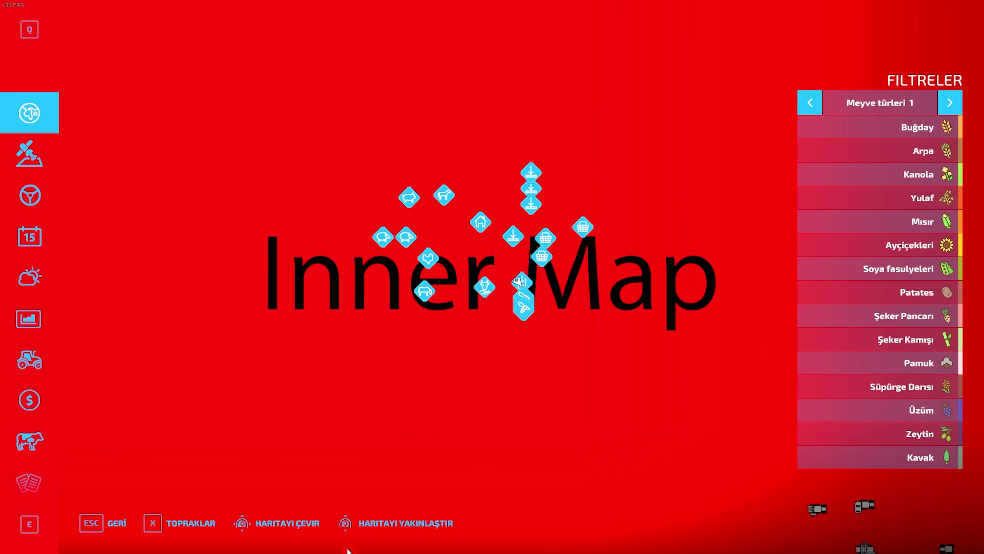
scroll(412, 262, "up", 3)
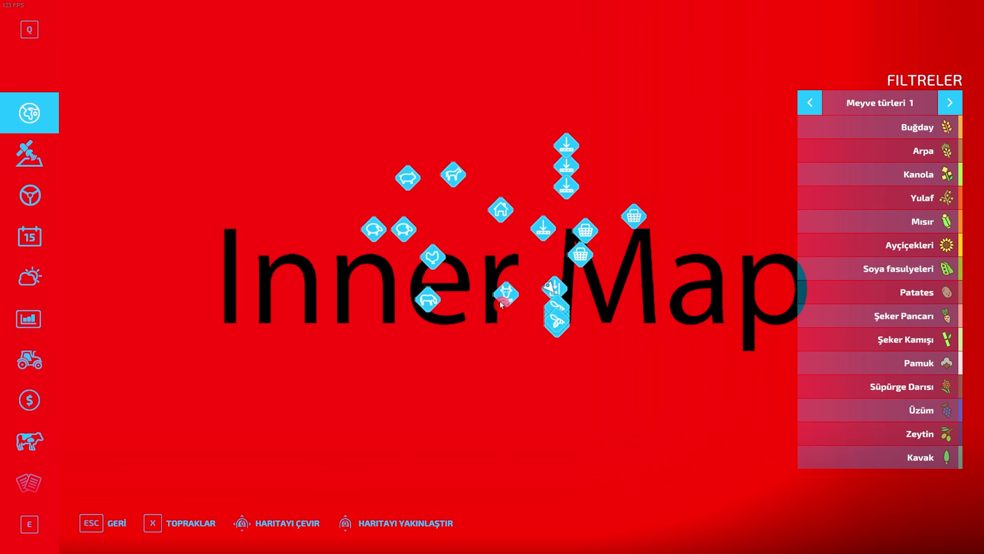
Examine the honey pallet spawner and beehive icons on the in-game map, including the 33 Langstroth hive
left_click_drag(511, 312, 383, 317)
scroll(383, 319, "up", 3)
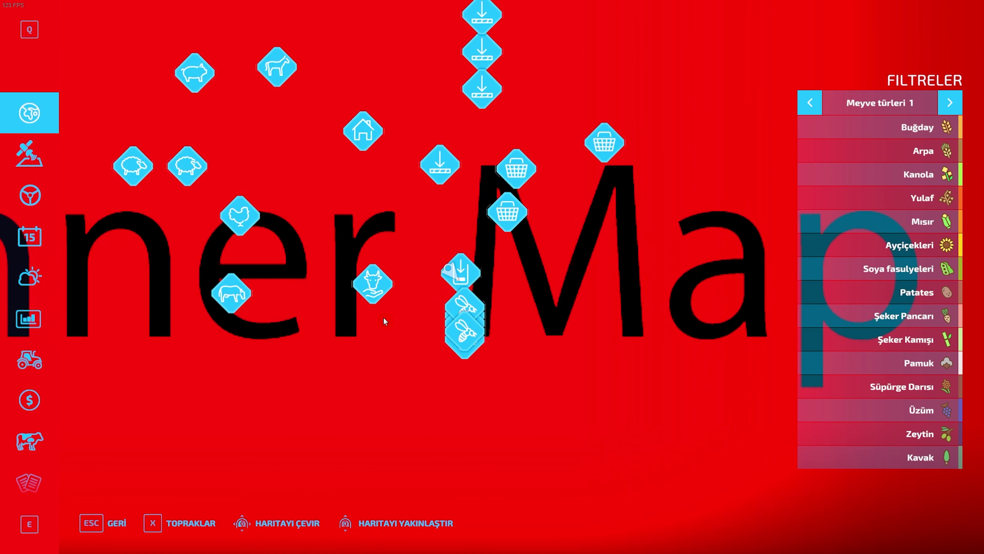
mouse_move(498, 273)
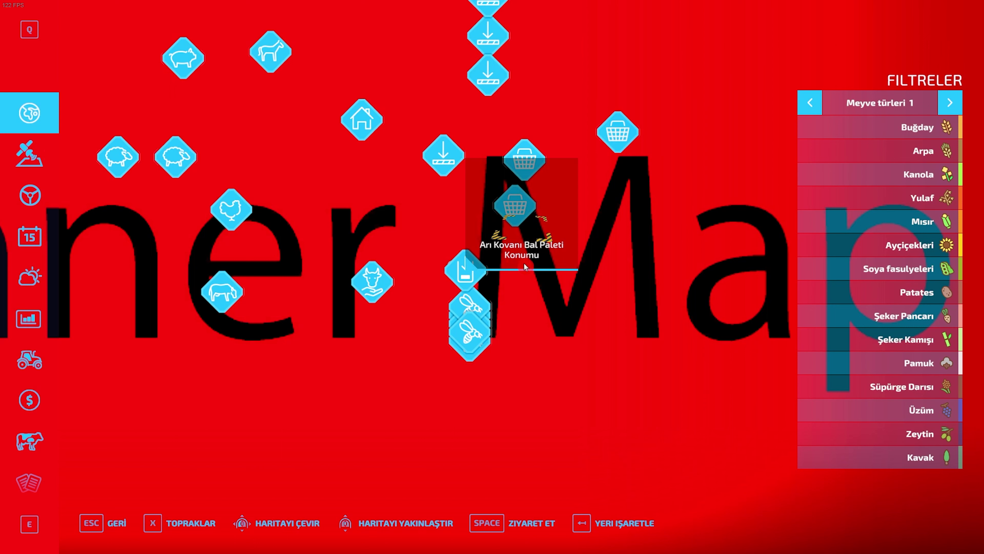
left_click(473, 299)
left_click(472, 330)
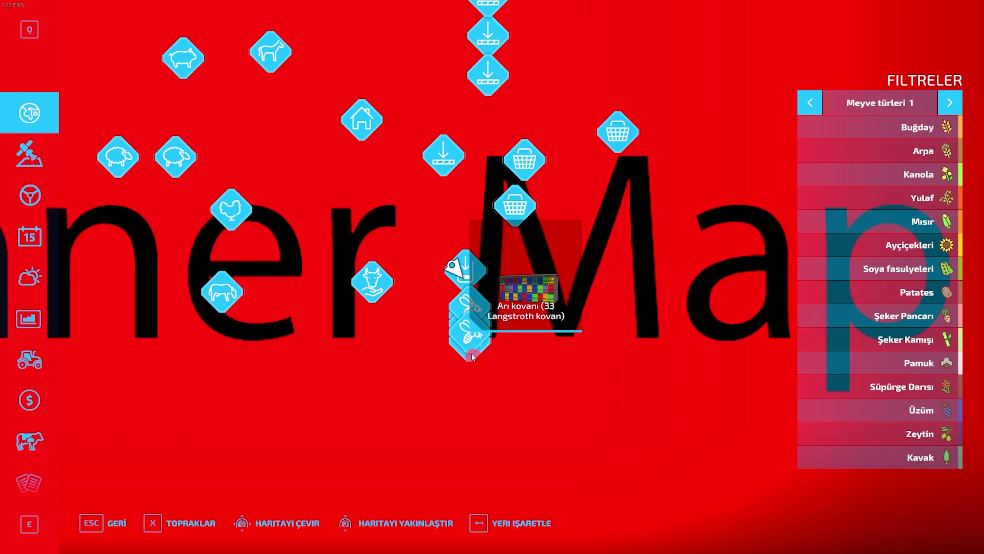
left_click(471, 355)
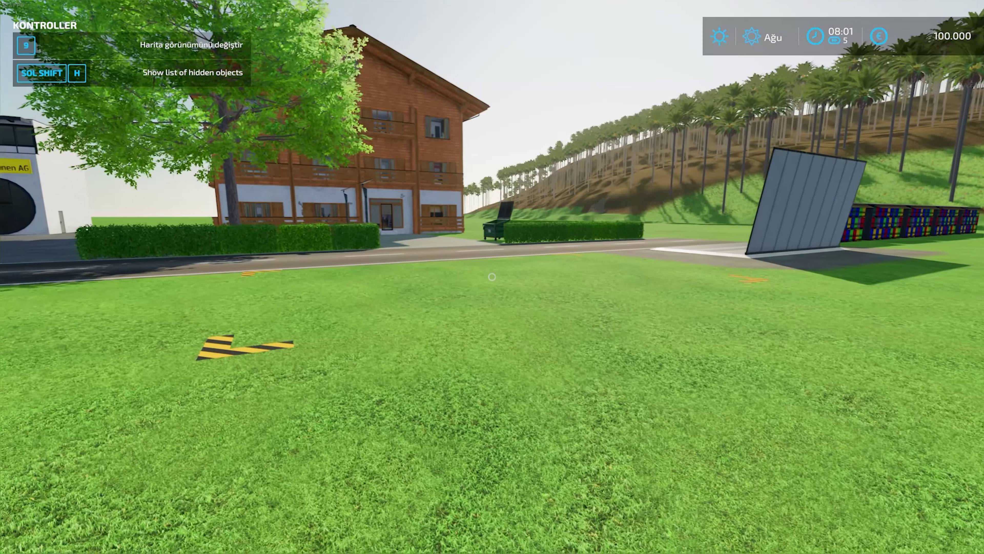
Turn on the extra time speed option, accept its warning, and accelerate game time to 2000
key("s")
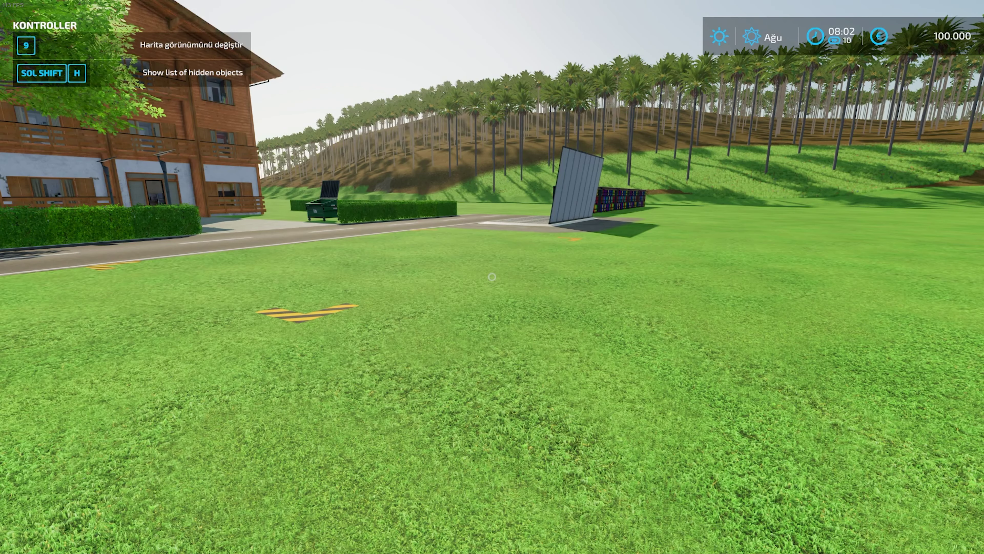
key("alt+e")
left_click(273, 266)
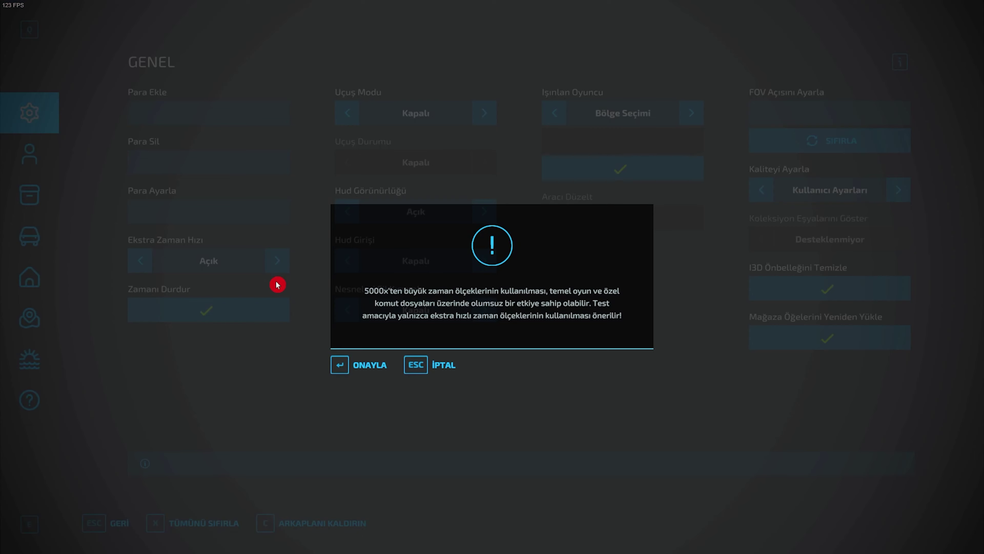
left_click(348, 365)
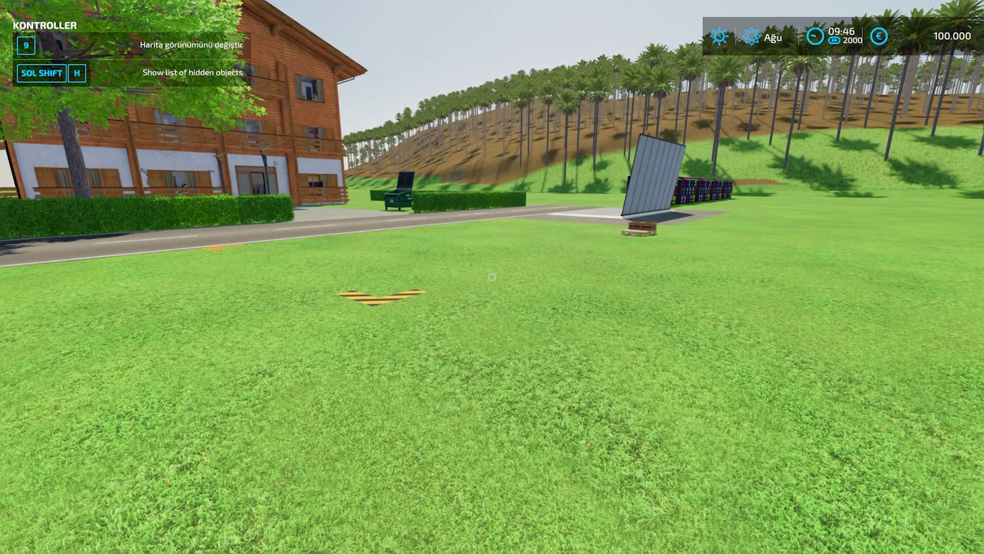
Walk up to the honey pallet in the spawner area, step back, and raise the time speed to 5000
key("w")
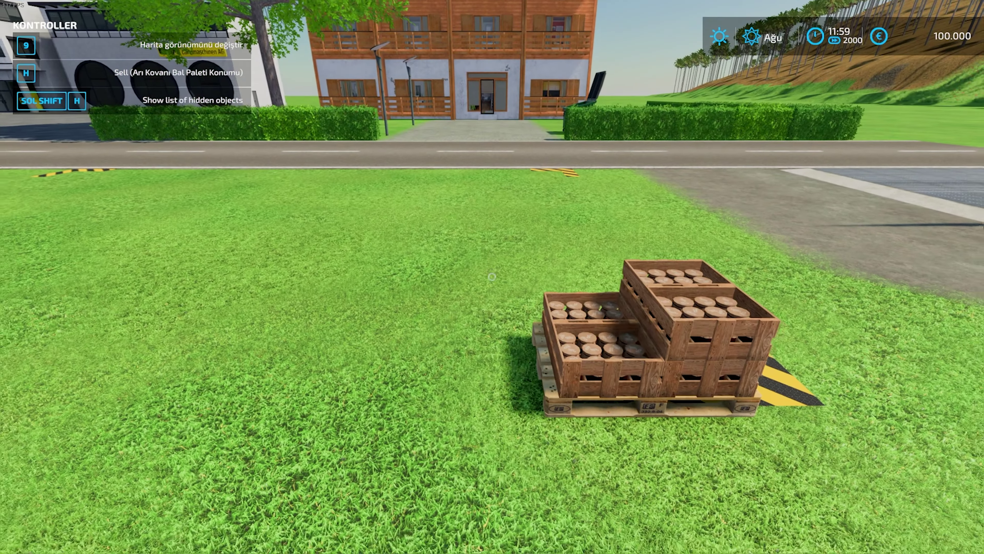
key("s")
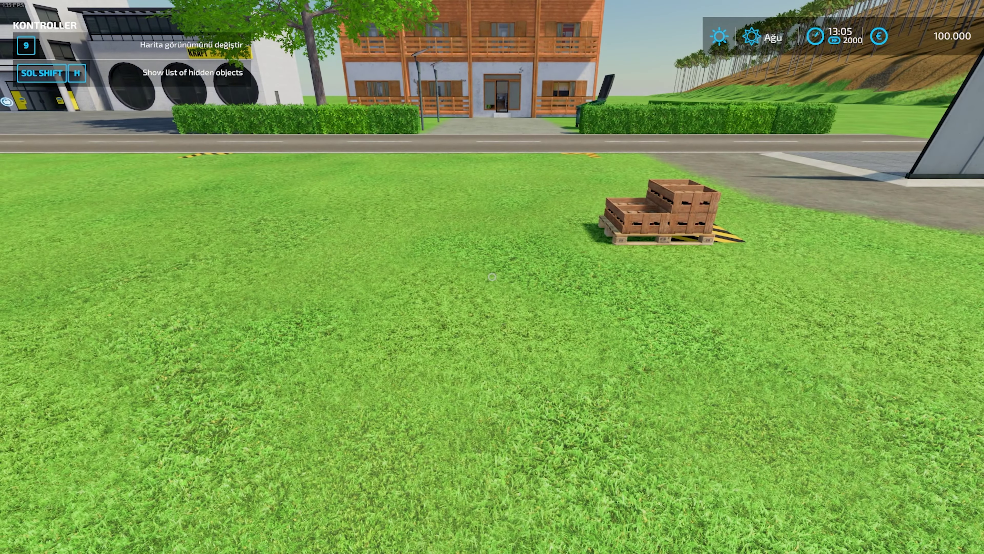
key("7")
key("7")
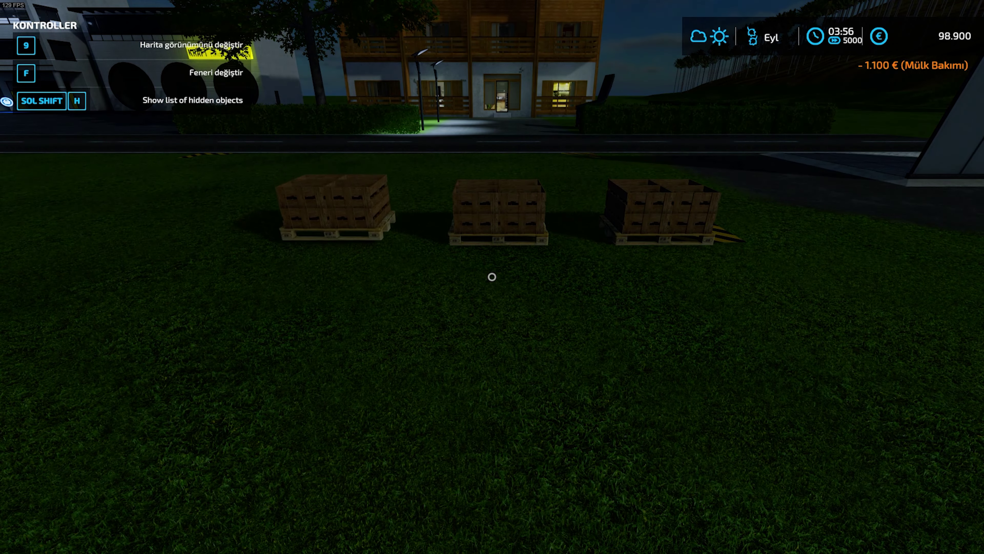
Watch honey pallets spawn across the marked area, then reduce the time speed to 30
key("a")
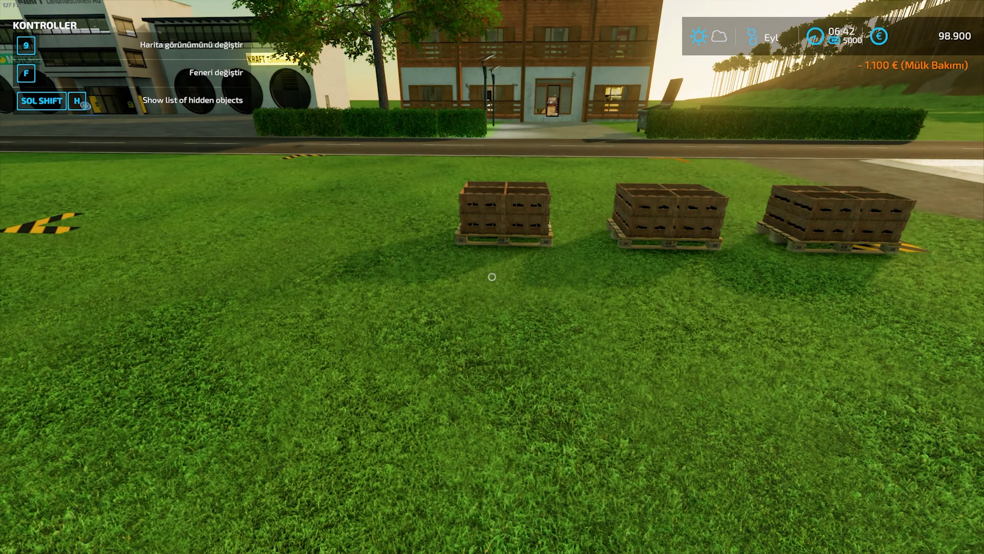
key("8")
key("8")
key("8")
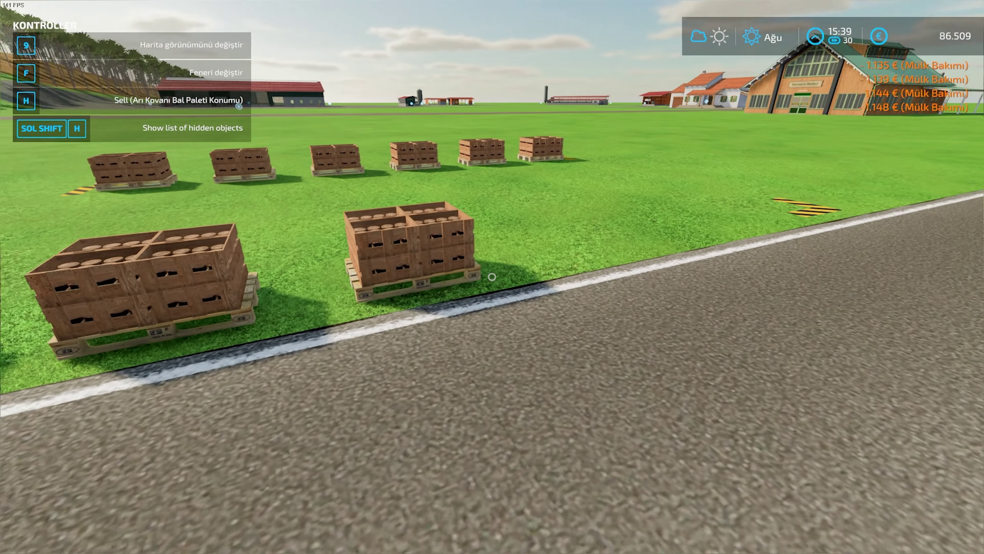
Walk around the spawner area and examine how the rows of honey pallets line up with the striped corner markers
key("a")
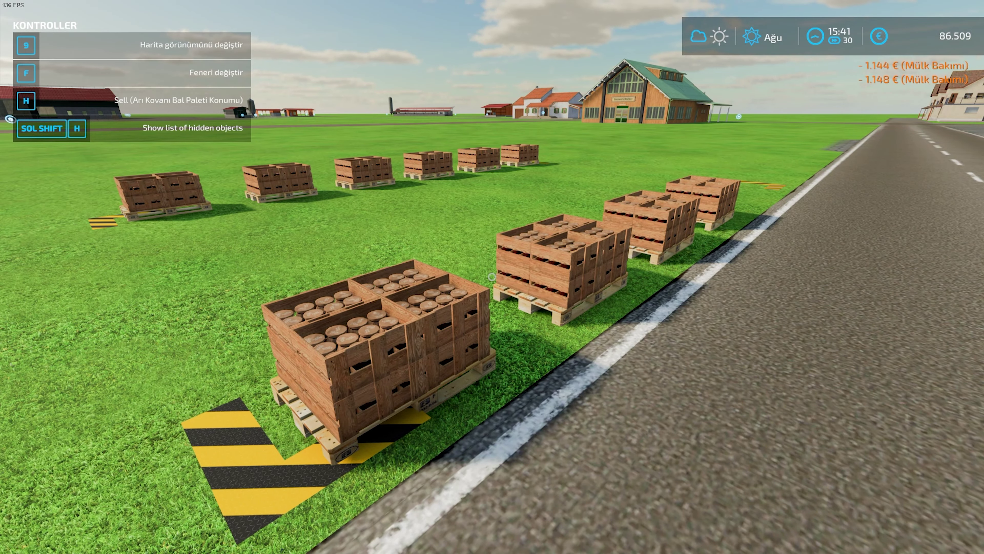
key("a")
key("w")
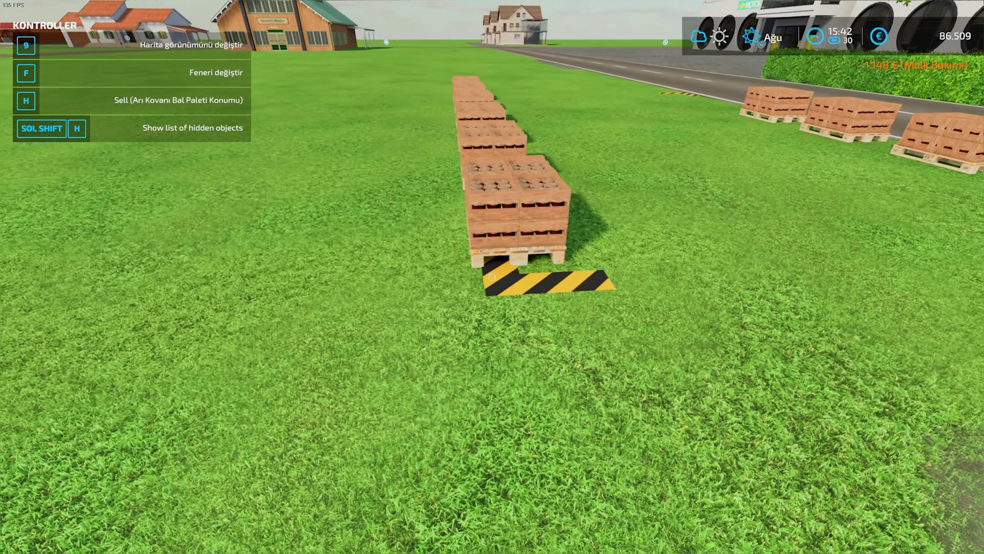
key("d")
key("d")
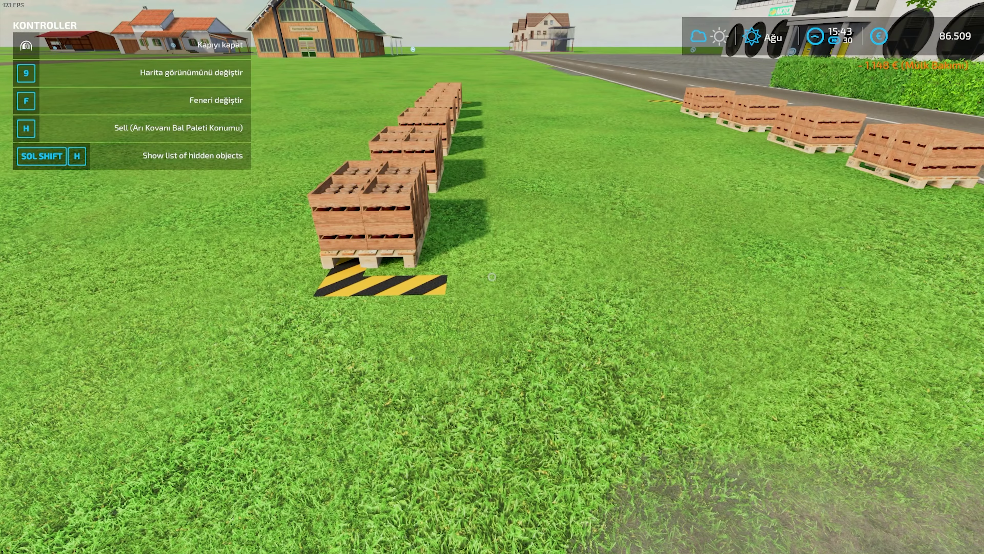
key("d")
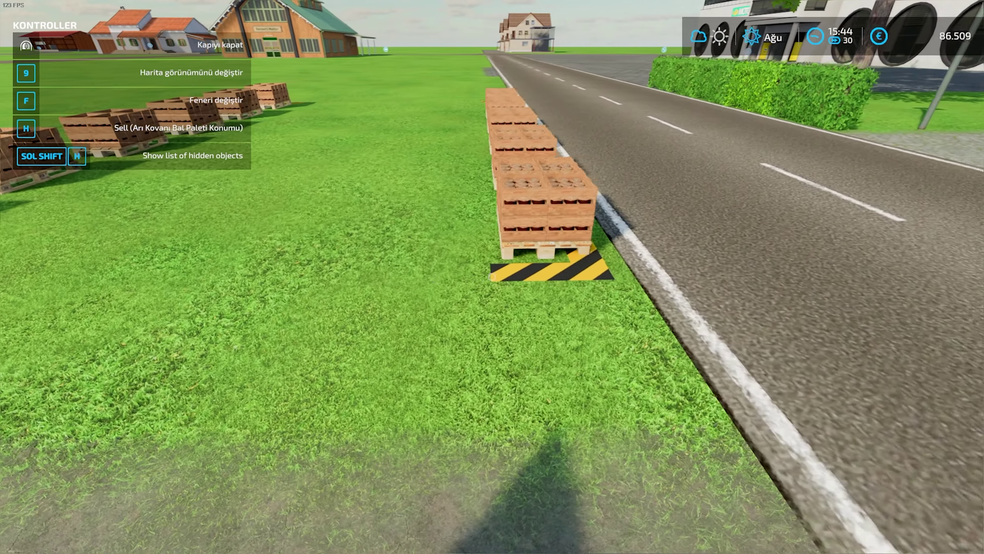
key("a")
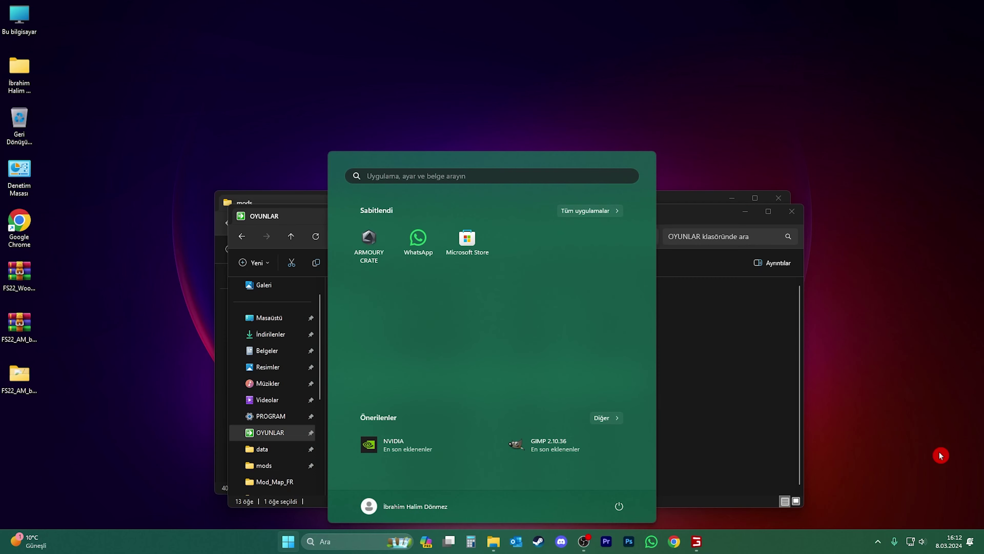
Switch to File Explorer and open the Farming Simulator 22 data folder in a maximized window
left_click(729, 362)
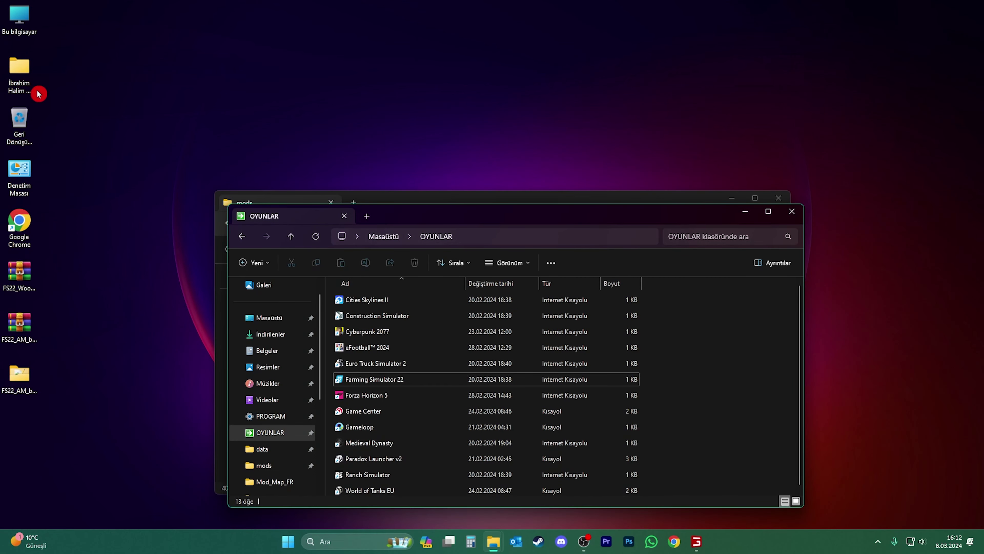
double_click(38, 92)
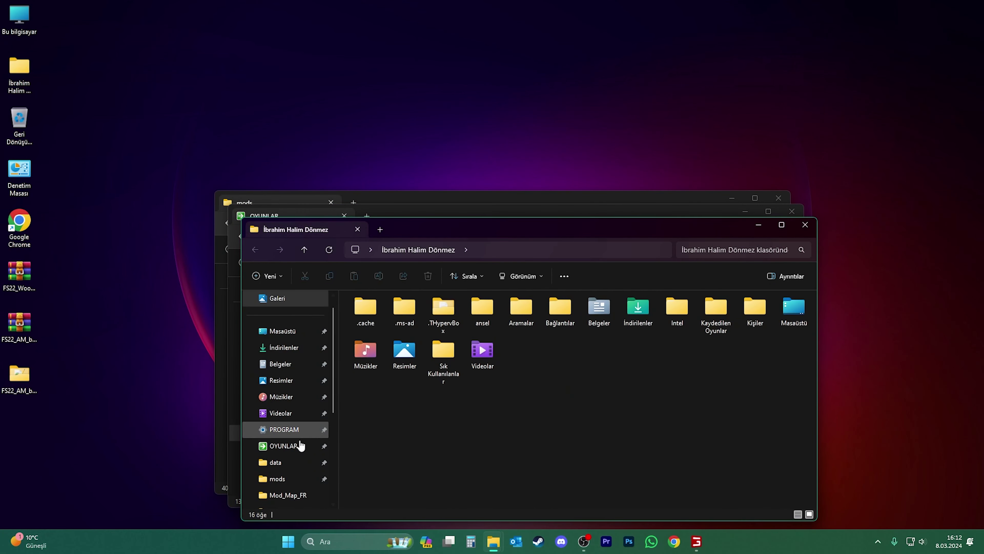
left_click(298, 462)
left_click(781, 225)
left_click(352, 295)
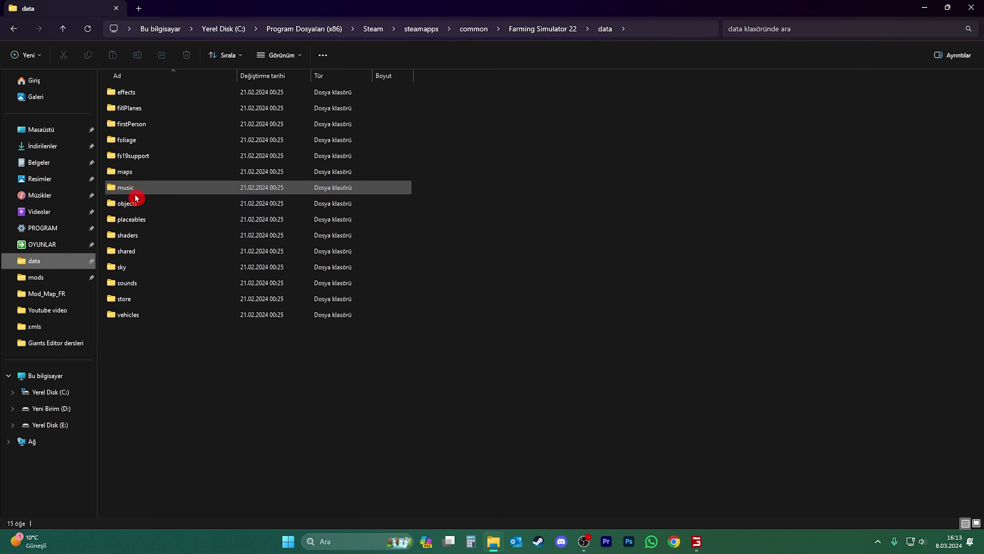
Browse to the beeHivePalletSpawner folder under placeables, lizard and beeHives
double_click(131, 219)
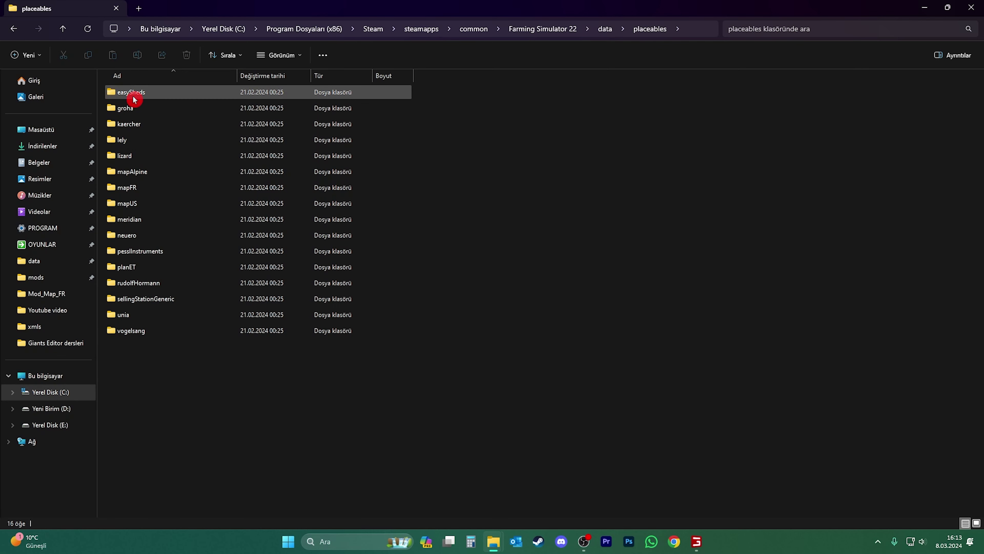
double_click(132, 156)
double_click(149, 94)
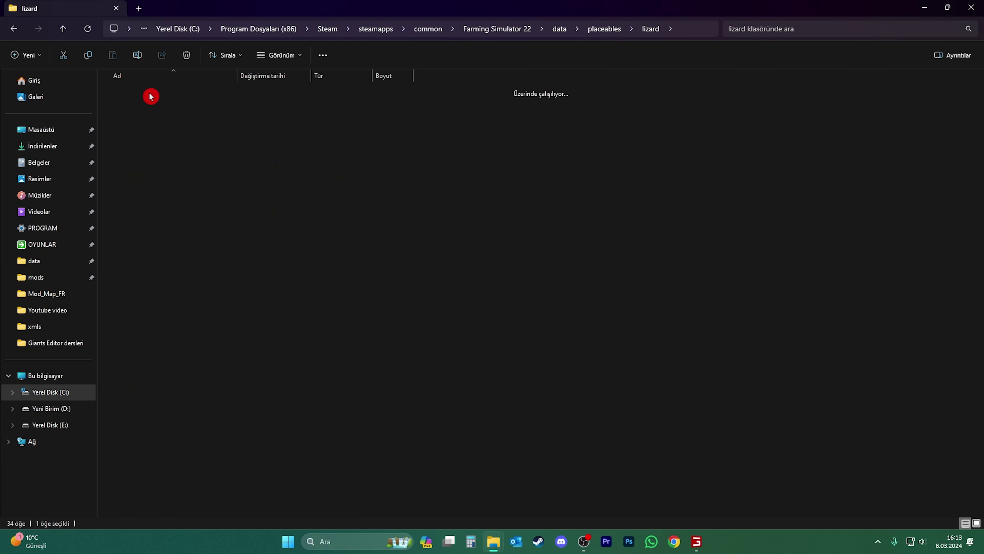
double_click(150, 94)
key("alt+Left")
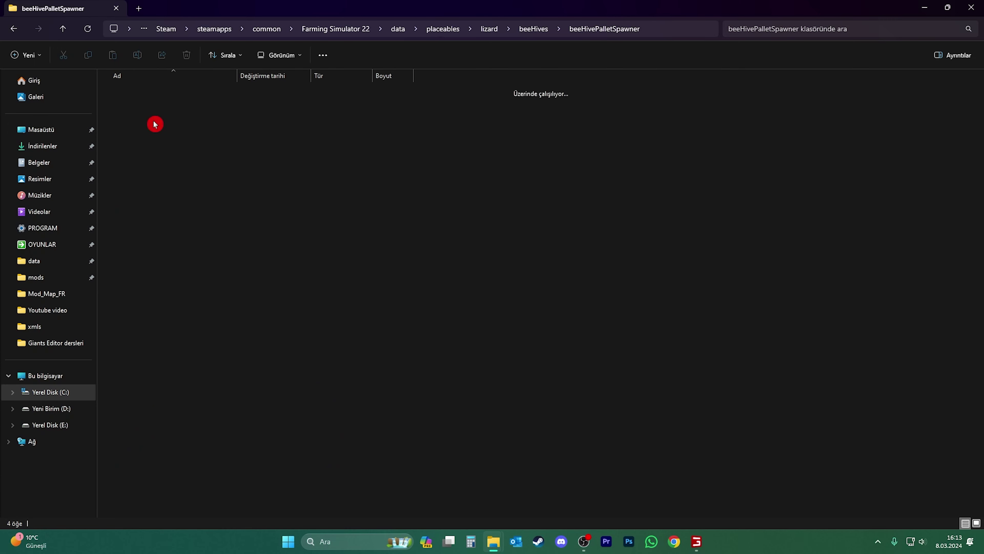
Look through the beeHives and lizard folders and return to the placeables folder
double_click(154, 168)
key("alt+Left")
key("alt+Left")
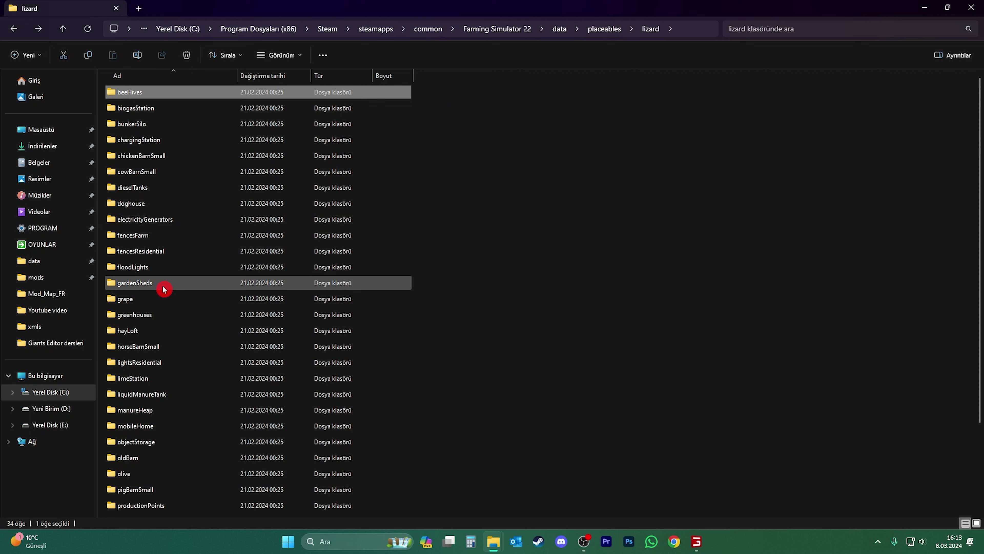
scroll(163, 289, "down", 3)
key("alt+Left")
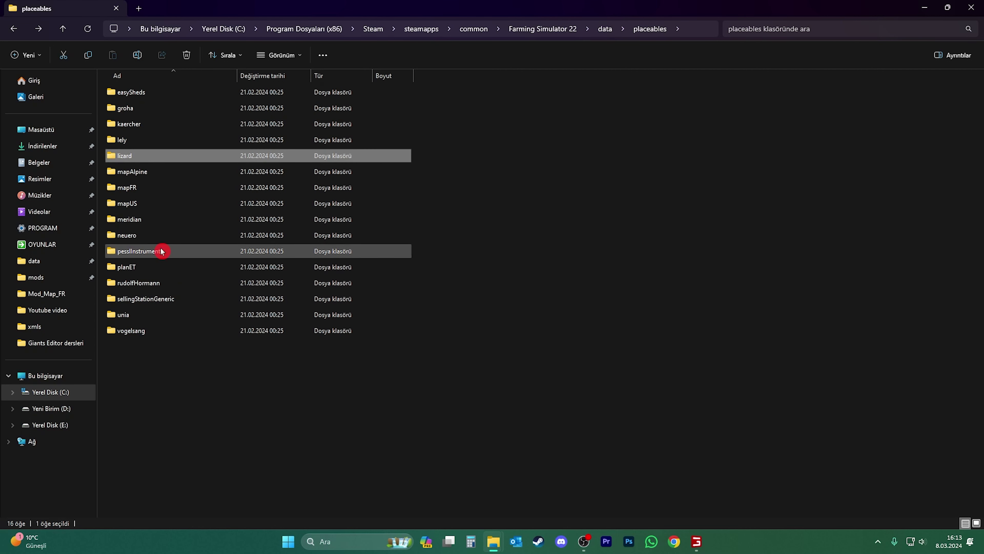